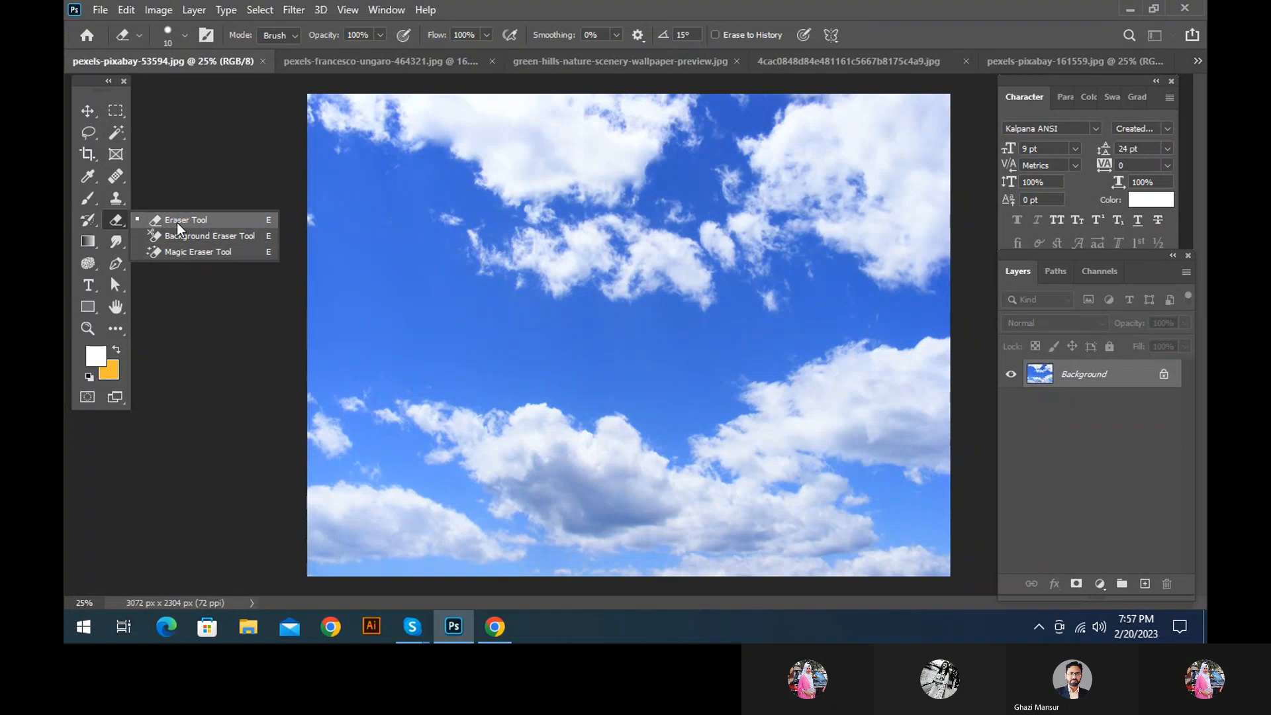
Switch to the pexels-pixabay-161559.jpg image of the oranges with the Eraser Tool active and set its brush size to 400
click(176, 223)
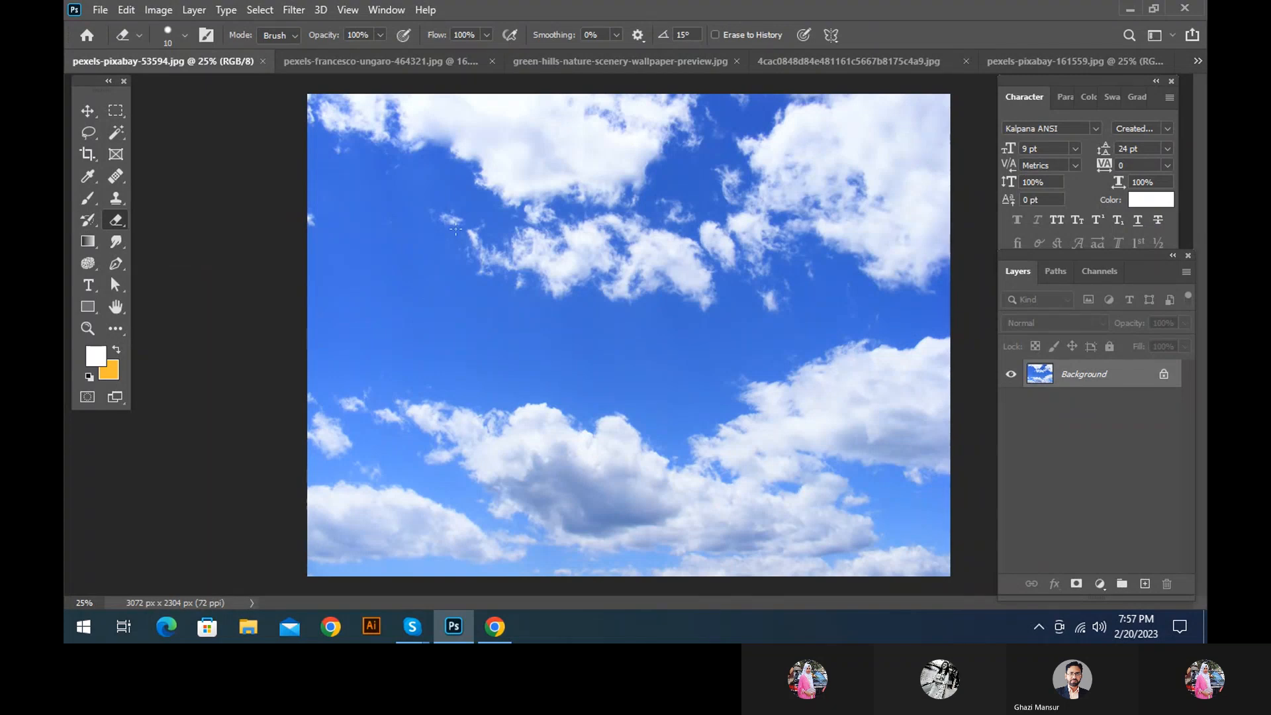
click(1084, 66)
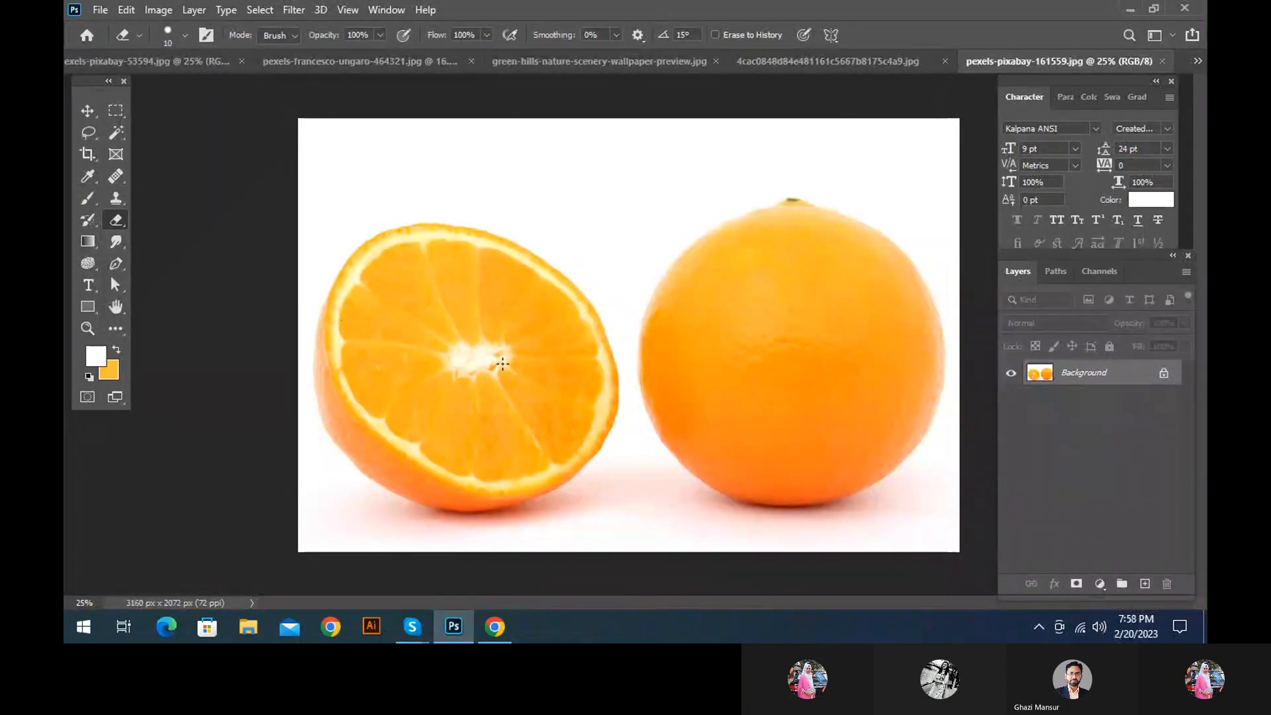
key(bracketright)
key(bracketright)
key(bracketright)
key(bracketright)
key(bracketright)
key(bracketright)
key(bracketright)
key(bracketright)
key(bracketright)
key(bracketright)
key(bracketright)
key(bracketright)
key(bracketright)
key(bracketright)
key(bracketright)
key(bracketright)
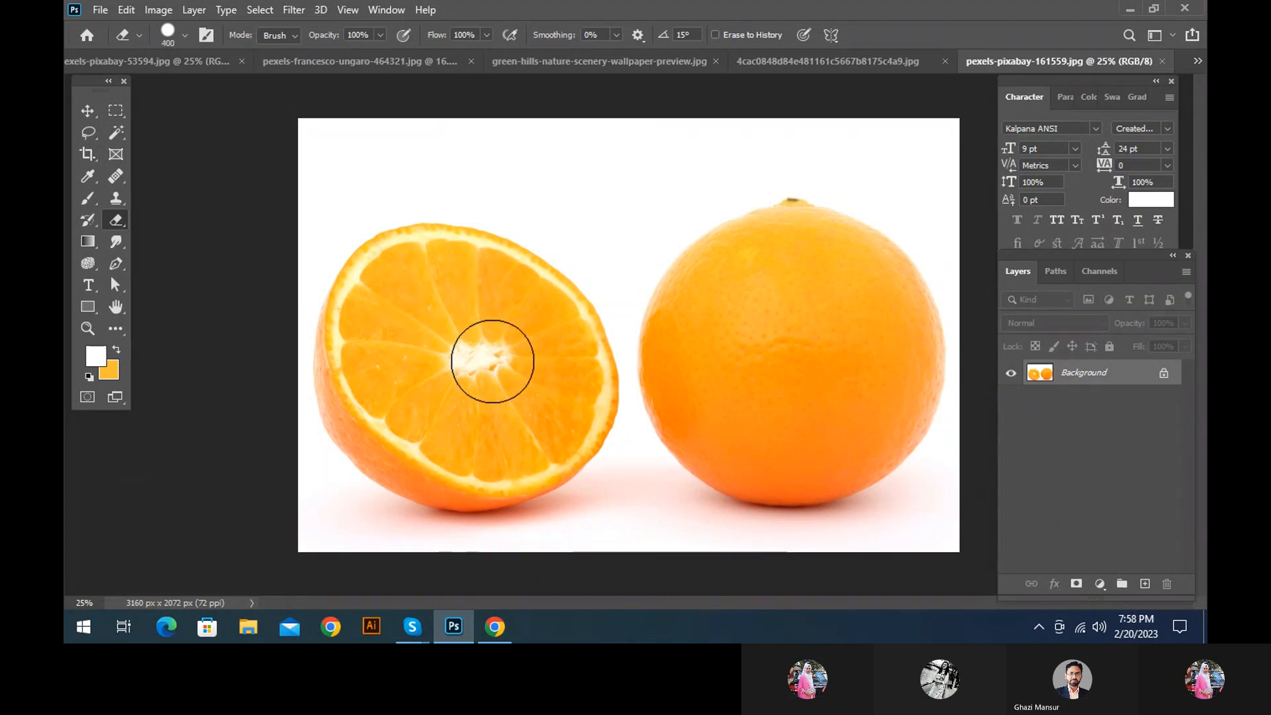
Try erasing the centre of the halved orange directly on the Background layer, and undo it
click(470, 360)
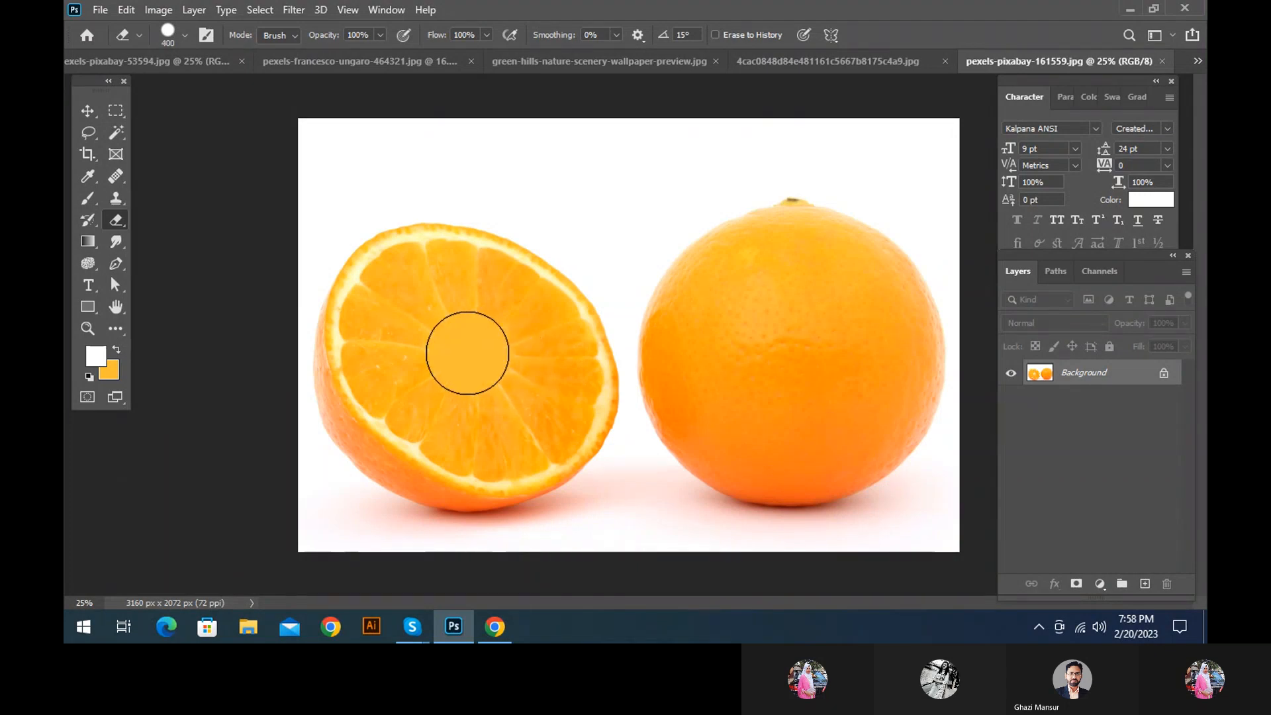
key(ctrl+z)
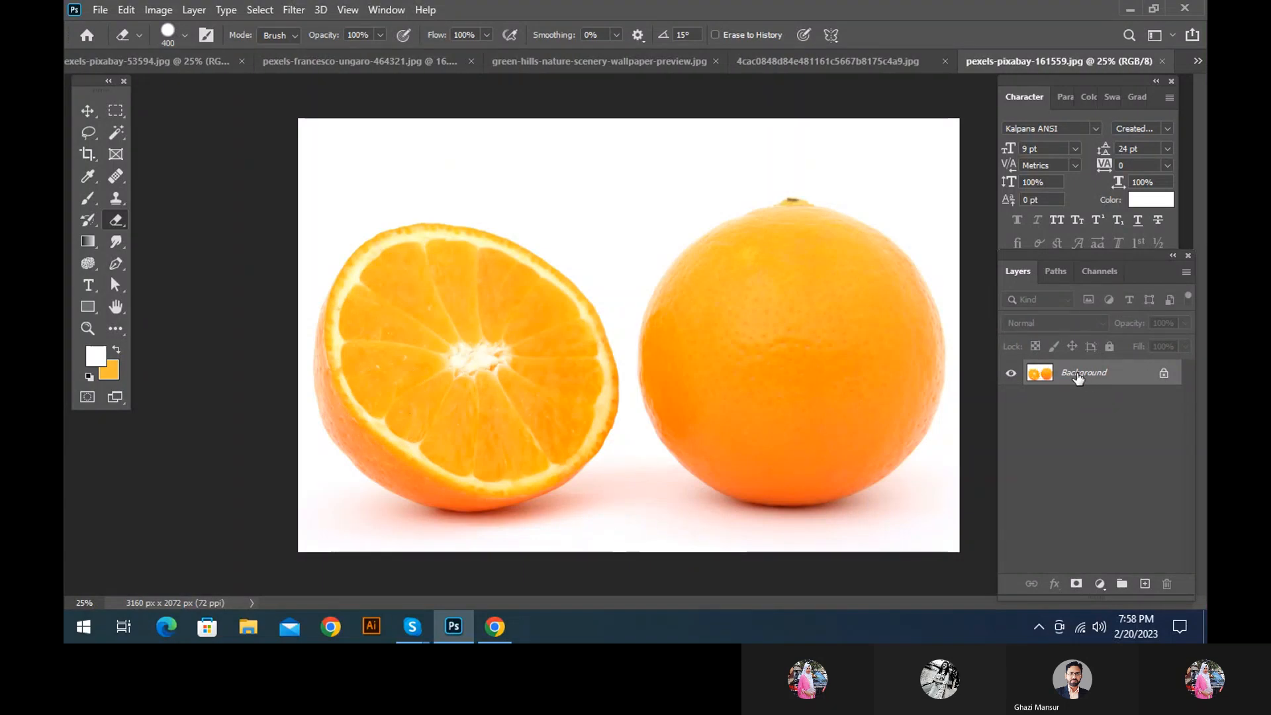
Duplicate the Background layer and, with the original hidden, try erasing the halved orange on the copy
key(ctrl+j)
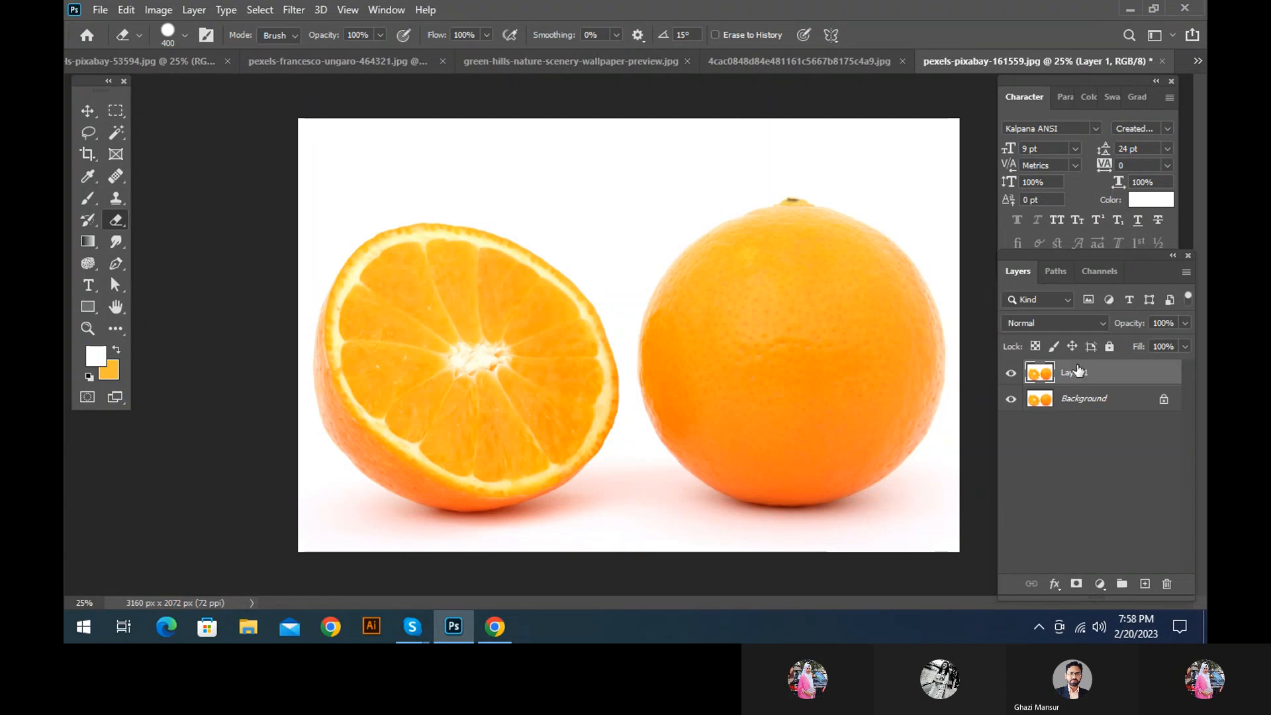
click(1012, 398)
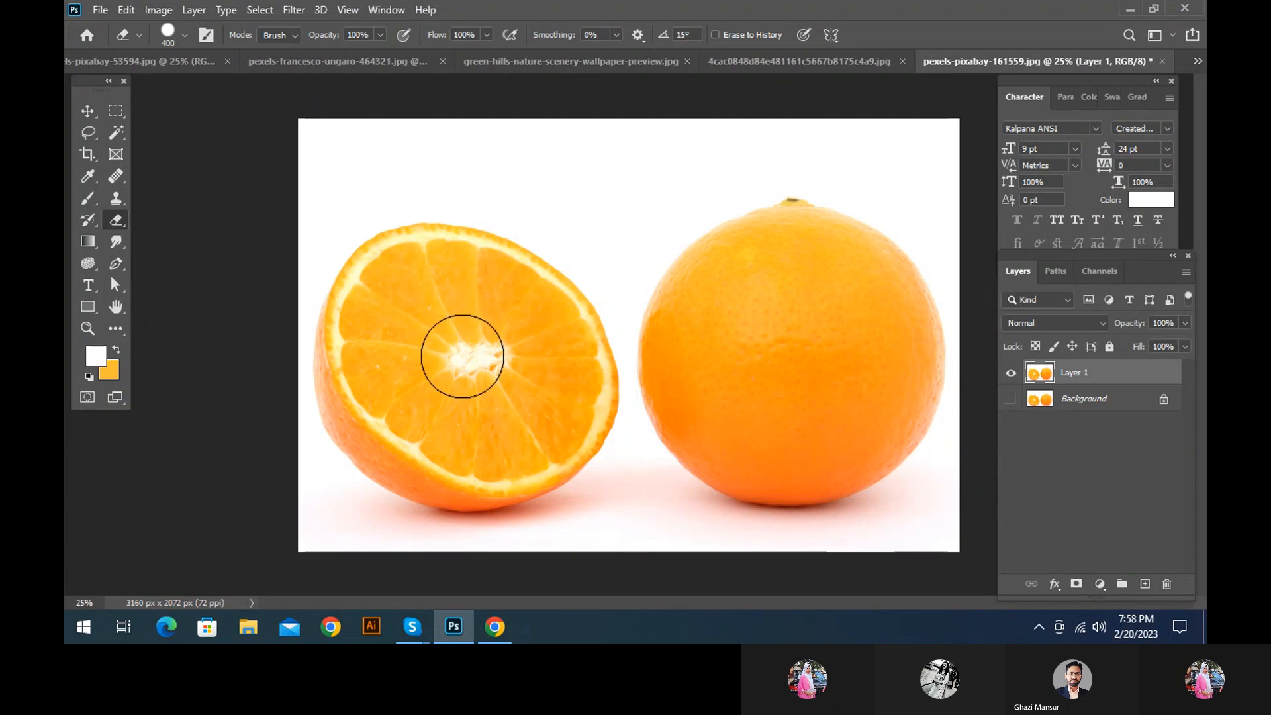
mouse_move(473, 328)
mouse_down()
mouse_move(463, 306)
mouse_move(431, 360)
mouse_move(487, 313)
mouse_move(423, 318)
mouse_move(548, 369)
mouse_move(503, 284)
mouse_move(376, 310)
mouse_move(486, 448)
mouse_move(567, 341)
mouse_move(443, 250)
mouse_move(349, 359)
mouse_move(557, 482)
mouse_move(682, 311)
mouse_up()
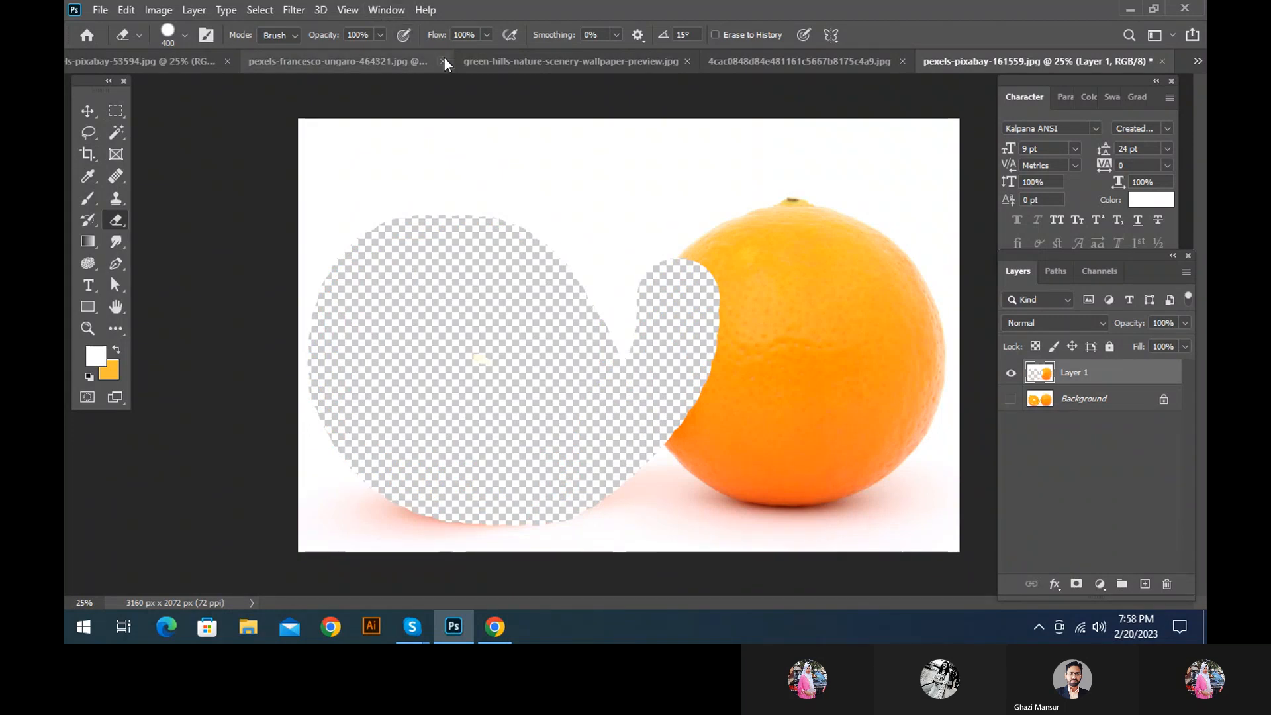
key(ctrl+z)
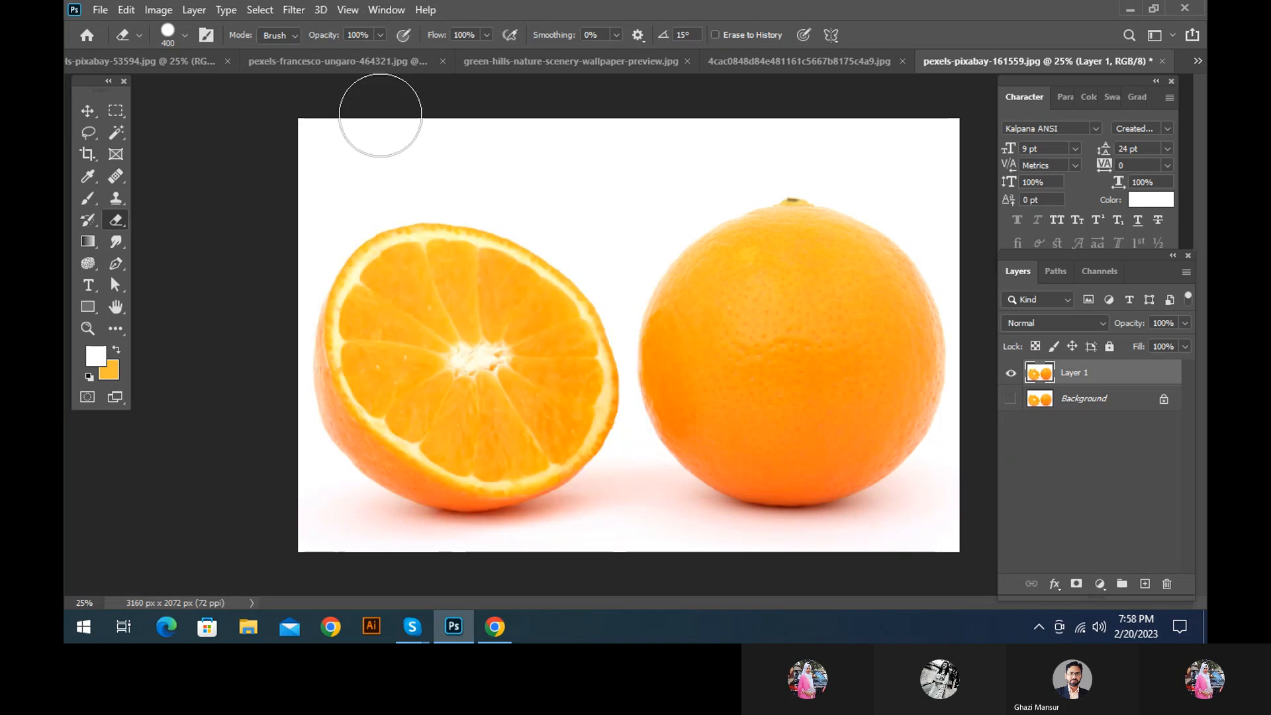
Try erasing across both oranges at 68% opacity and 59% flow, undo it, and restore both settings to 100%
drag(329, 38, 302, 40)
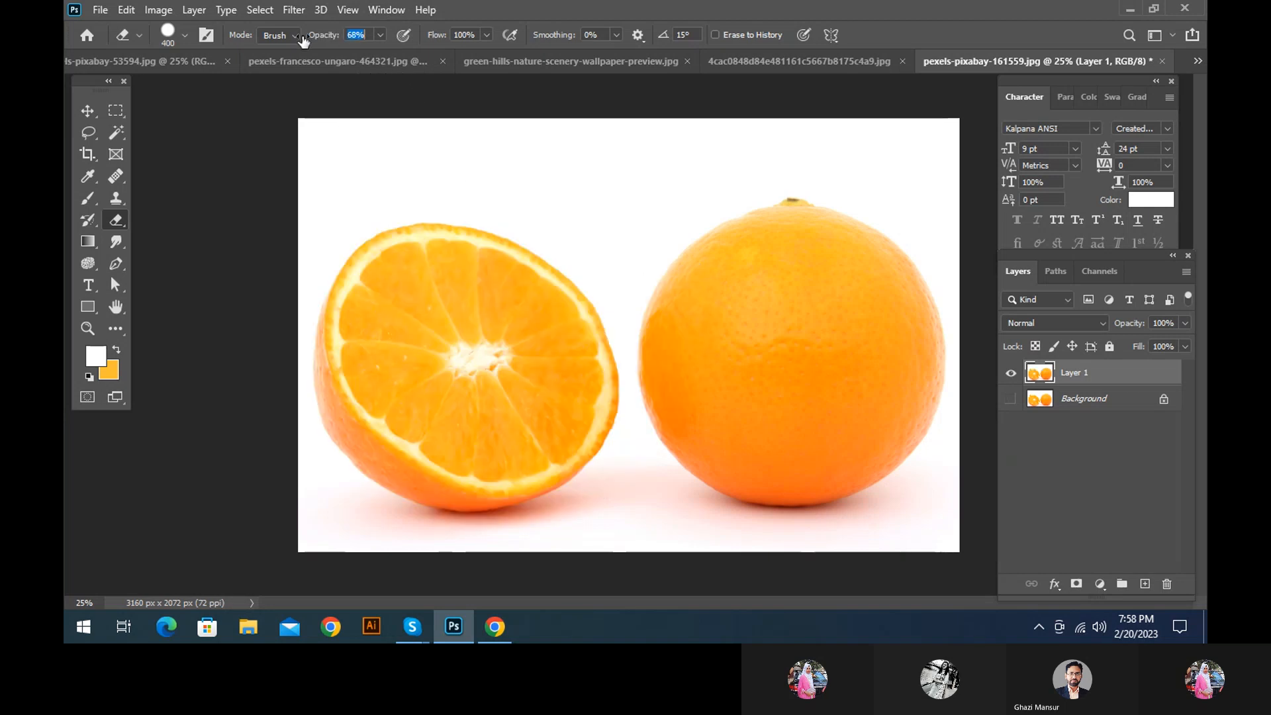
drag(443, 37, 434, 38)
mouse_move(471, 306)
mouse_down()
mouse_move(401, 400)
mouse_move(524, 316)
mouse_move(506, 372)
mouse_move(478, 385)
mouse_move(369, 320)
mouse_move(552, 317)
mouse_move(404, 276)
mouse_move(508, 455)
mouse_move(451, 255)
mouse_move(393, 480)
mouse_move(565, 268)
mouse_move(375, 417)
mouse_move(537, 383)
mouse_move(499, 408)
mouse_up()
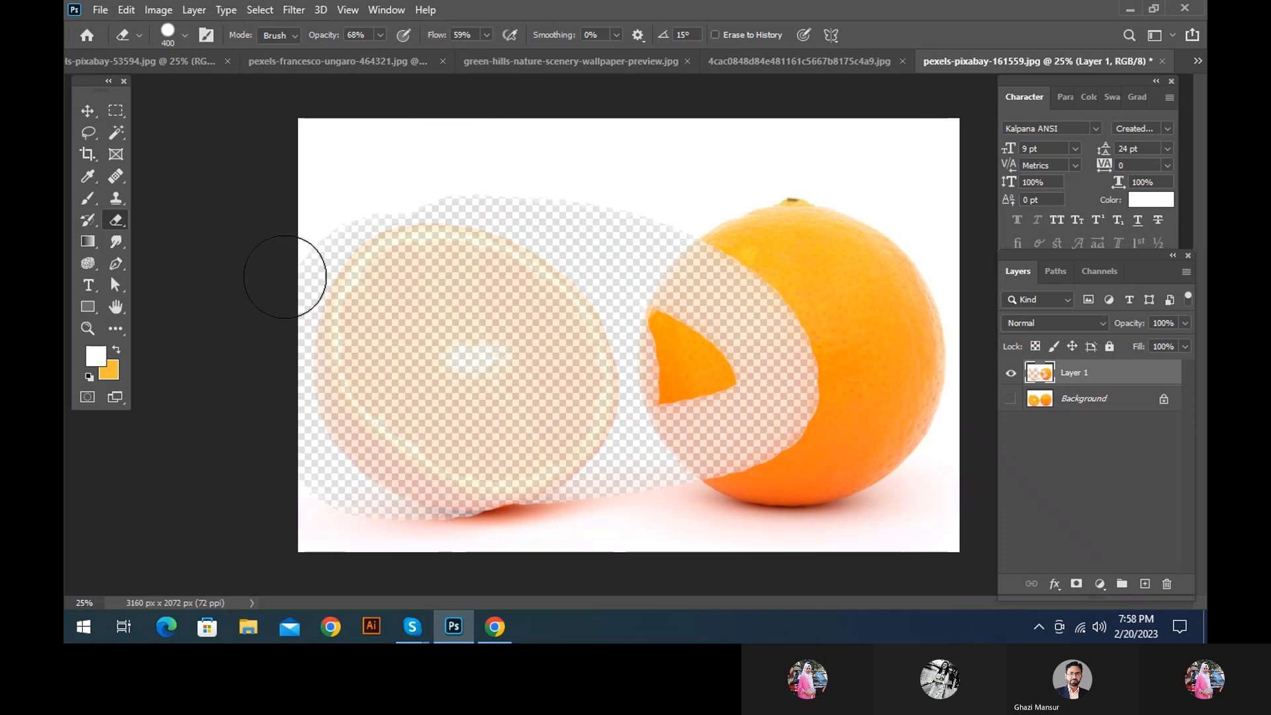
key(ctrl+z)
key(ctrl+z)
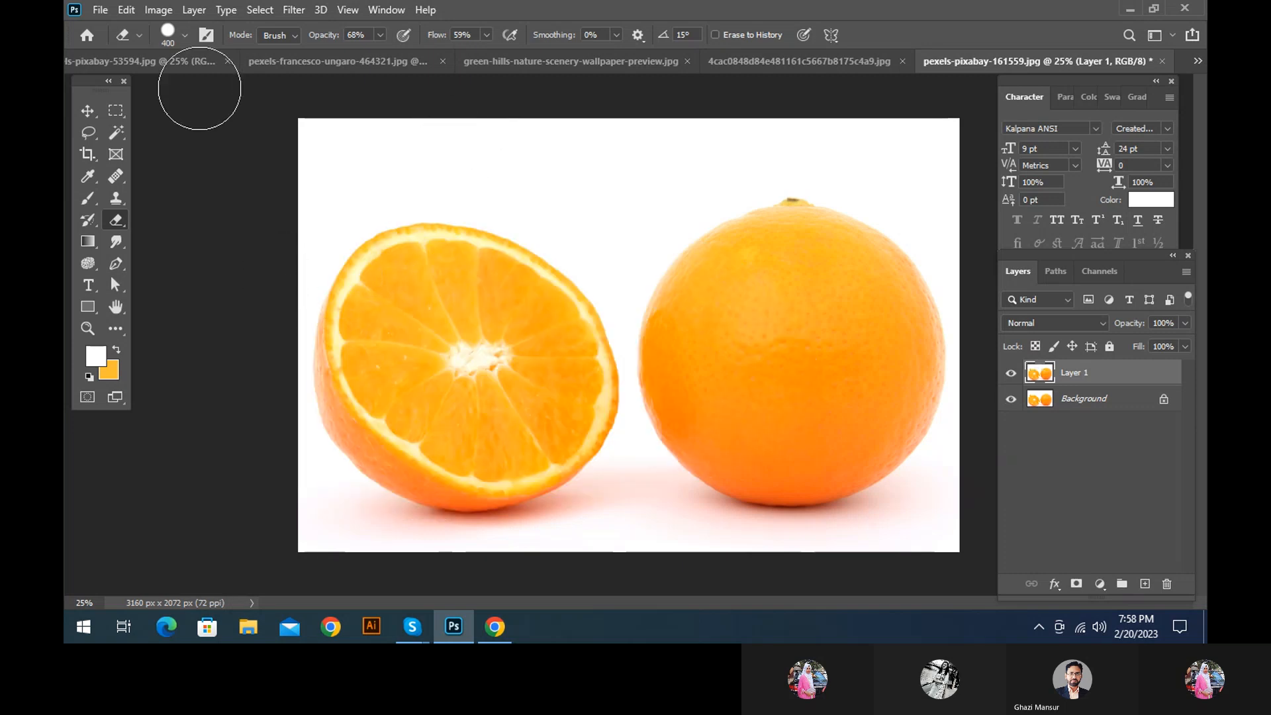
drag(315, 38, 500, 38)
Apply a vertical symmetry axis at the image's centre, try a mirrored erase over the oranges, and undo it
click(830, 37)
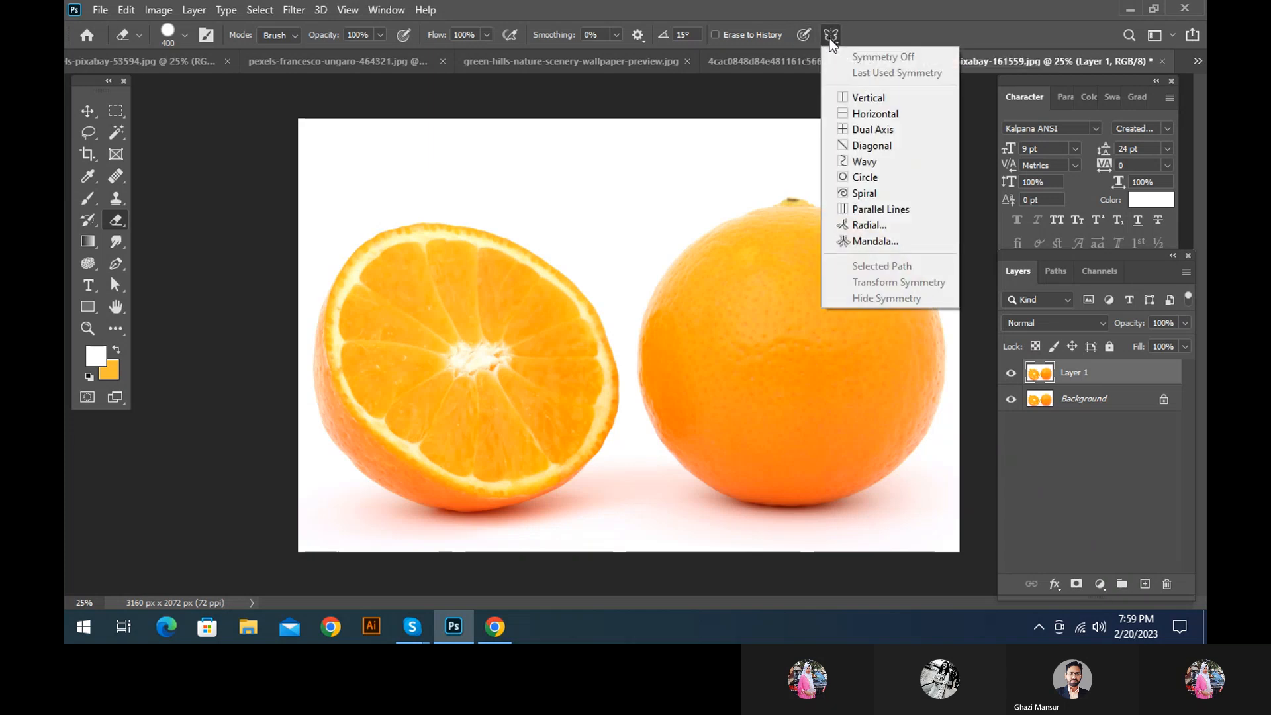
click(872, 99)
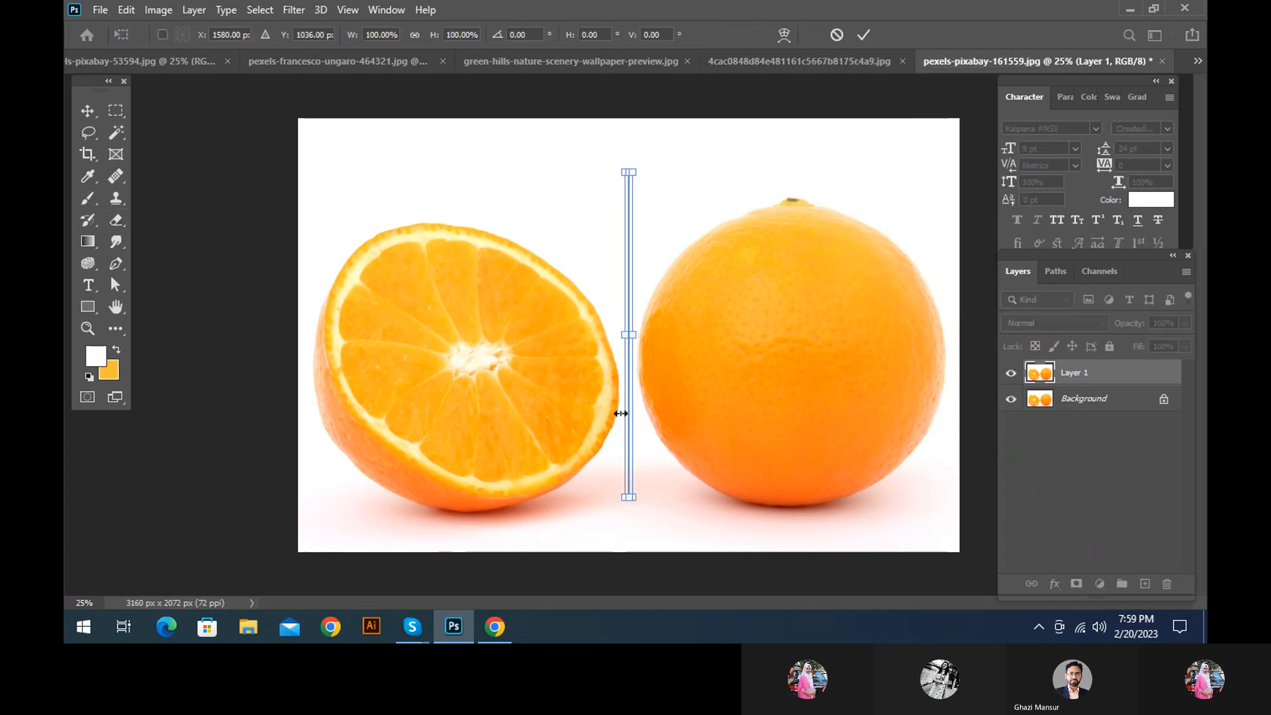
click(864, 36)
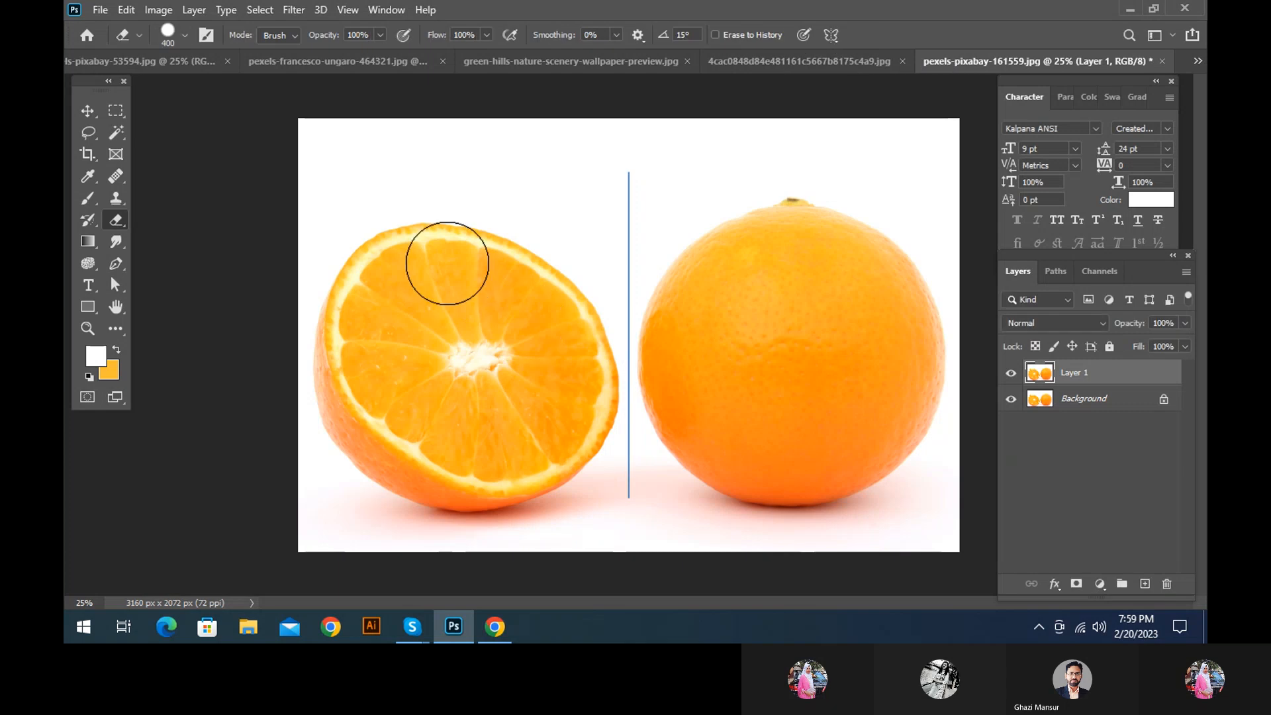
drag(448, 378, 462, 353)
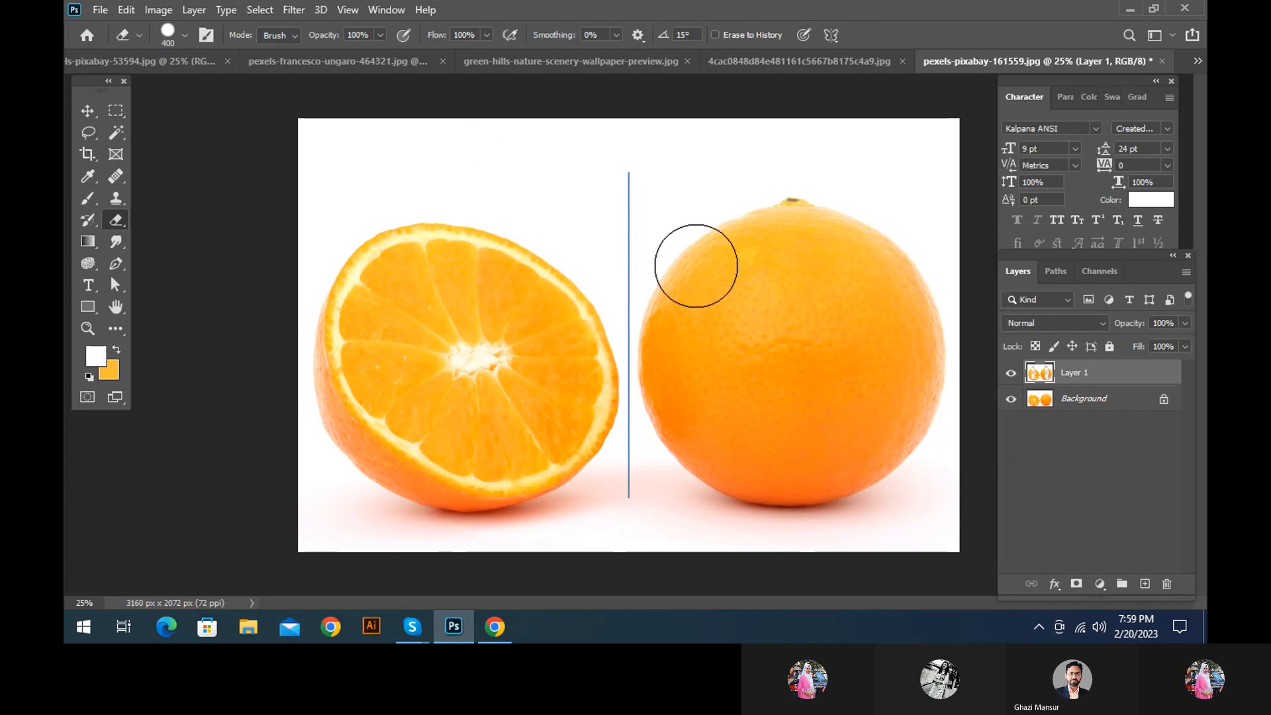
key(ctrl+z)
key(ctrl+z)
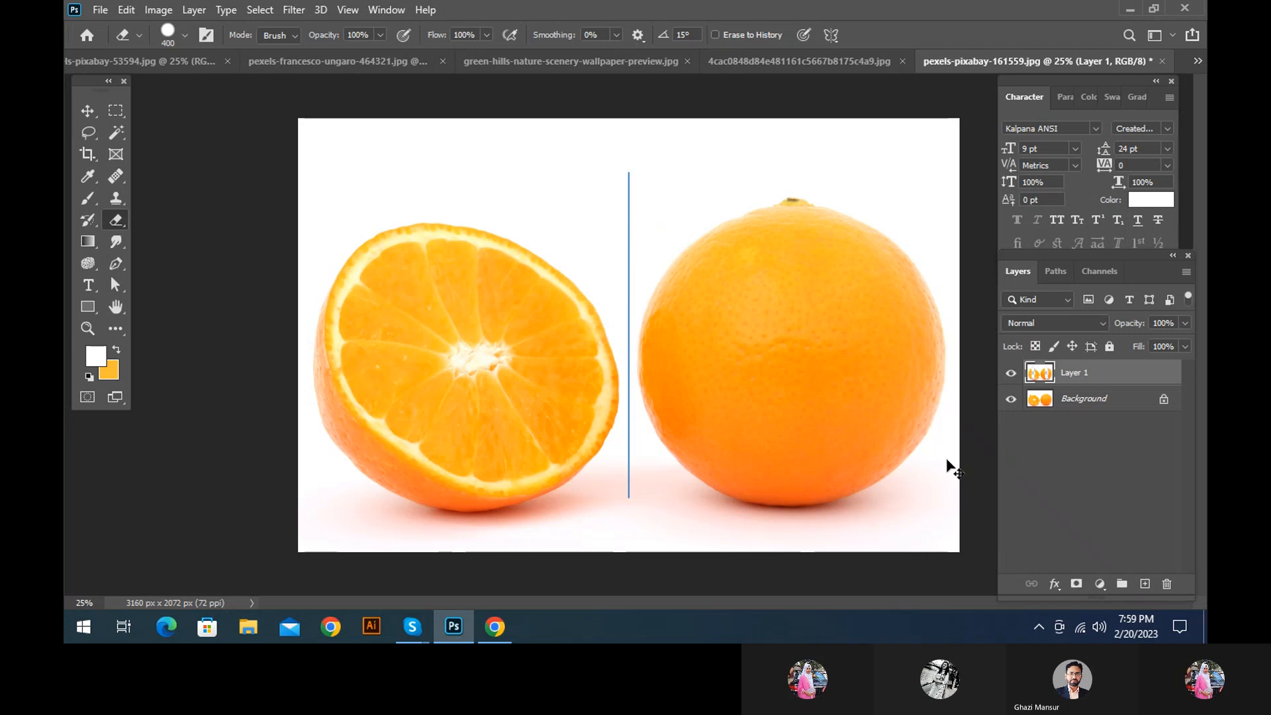
Reapply the vertical symmetry axis between the oranges and erase a mirrored stroke down through the halved orange
click(829, 34)
click(875, 102)
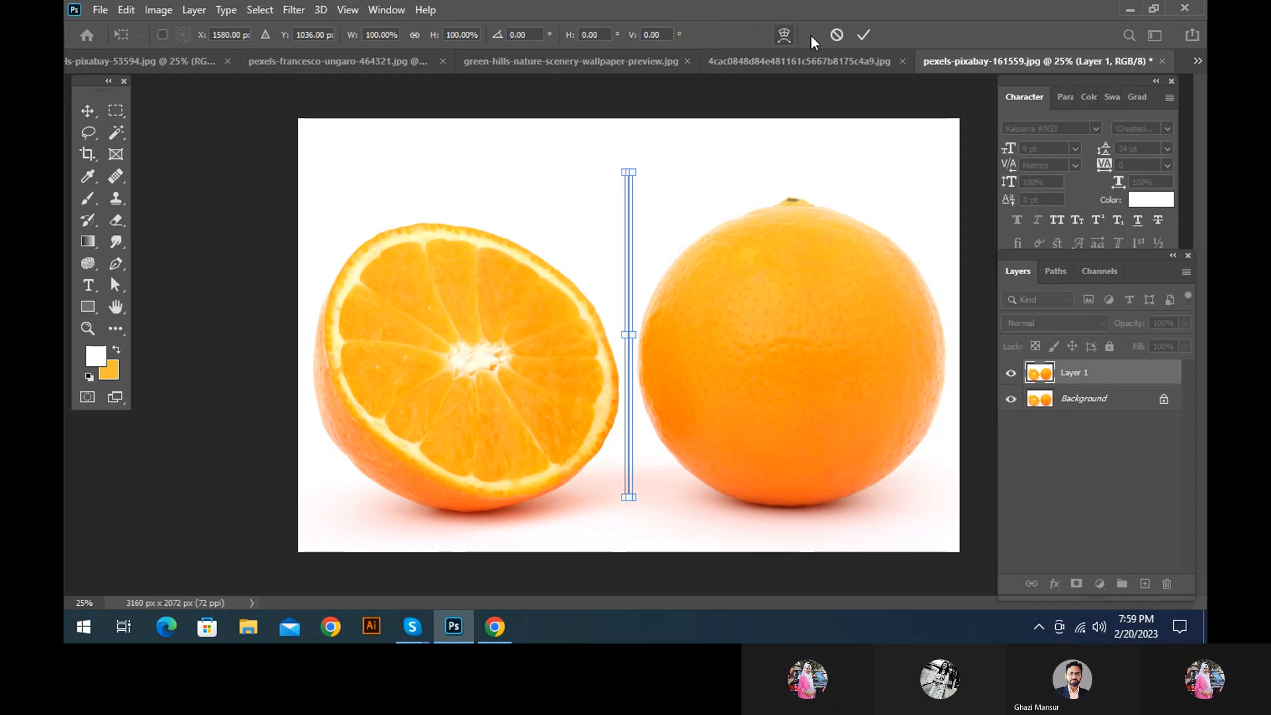
click(862, 39)
drag(526, 180, 464, 504)
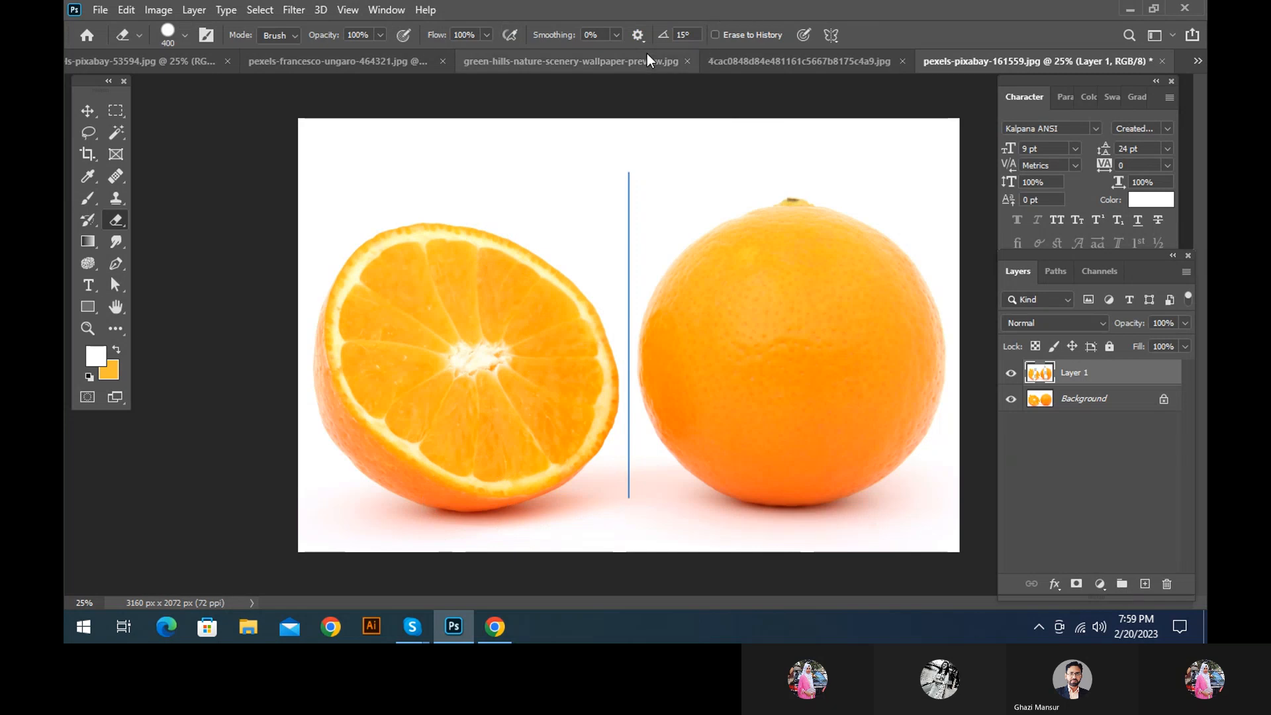
Set the eraser's angle to 14° and smoothing to 0%, and undo the mirrored erasing back to the single Background layer
drag(560, 38, 629, 37)
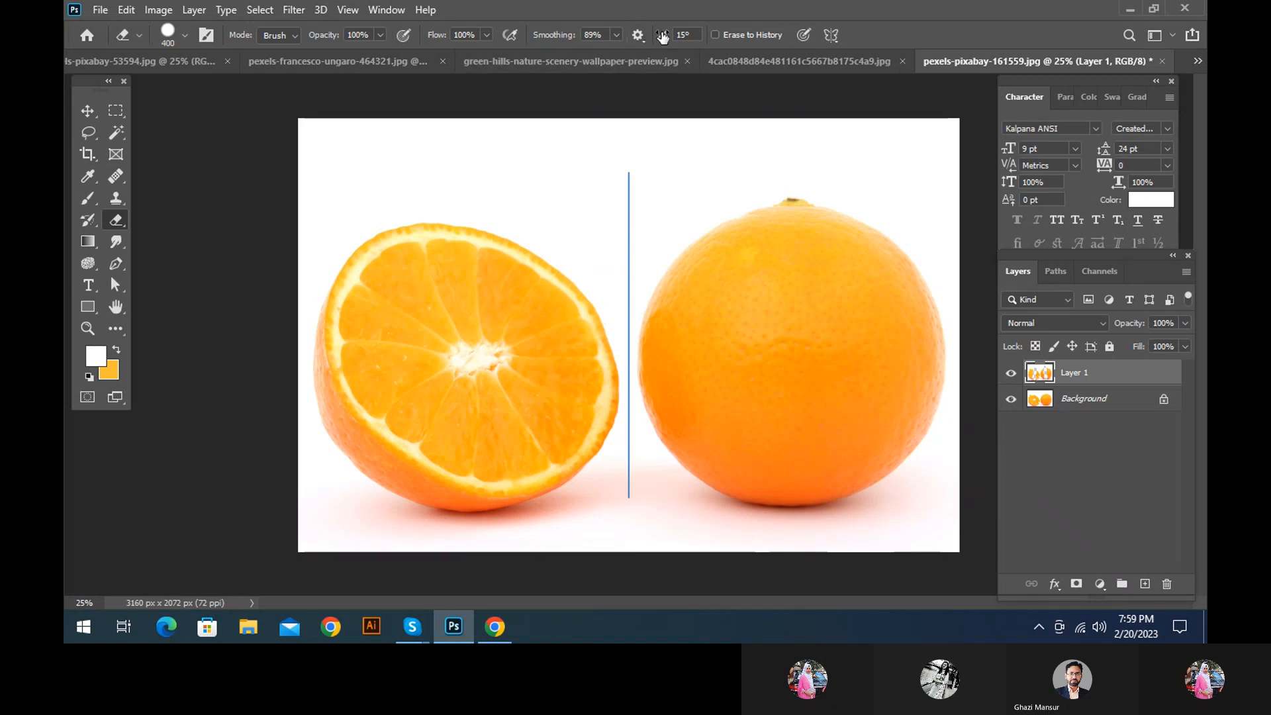
mouse_move(666, 36)
mouse_down()
mouse_move(736, 38)
mouse_move(532, 63)
mouse_move(594, 51)
mouse_move(440, 42)
mouse_up()
key(ctrl+z)
key(ctrl+z)
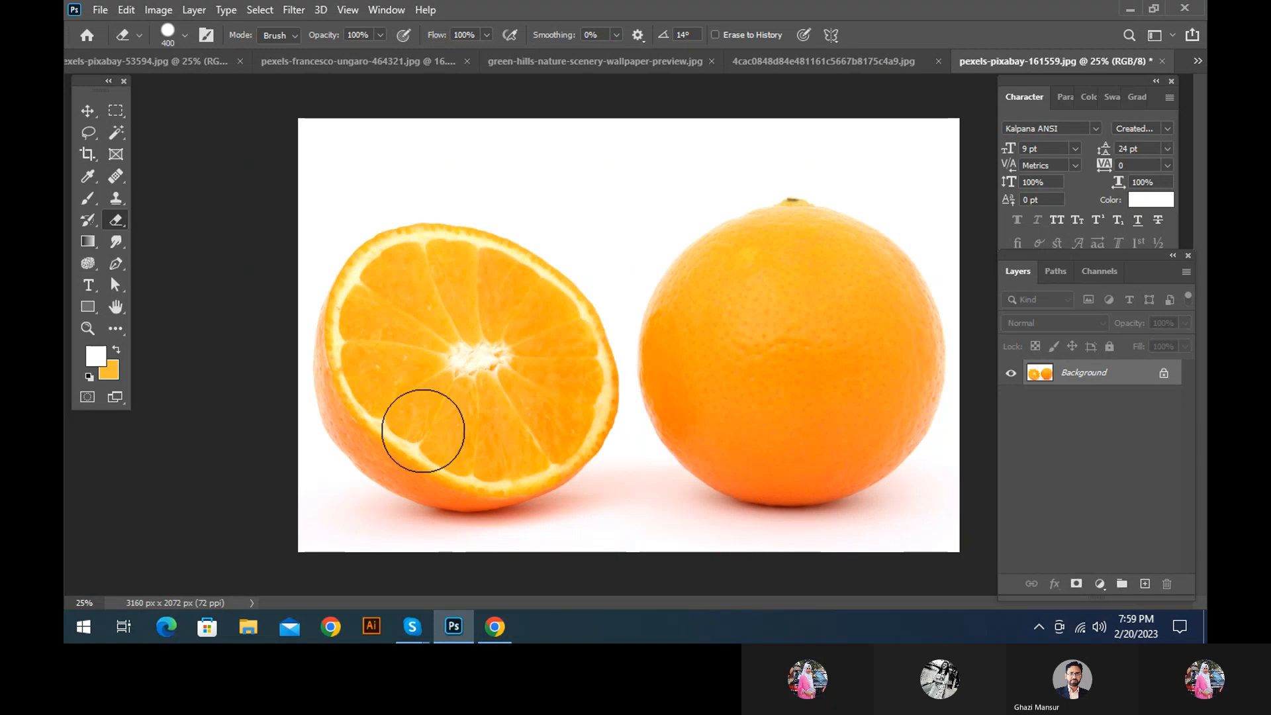
Duplicate the Background layer and view the eraser's available modes
key(ctrl+j)
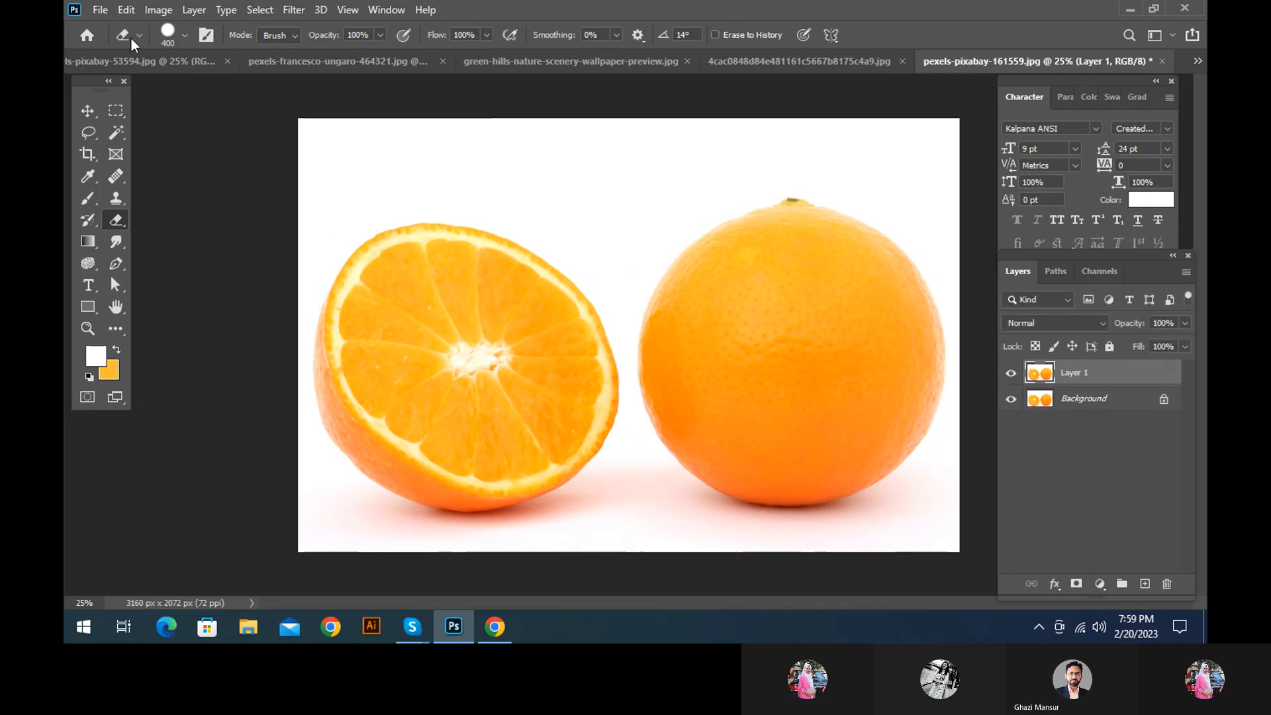
click(282, 35)
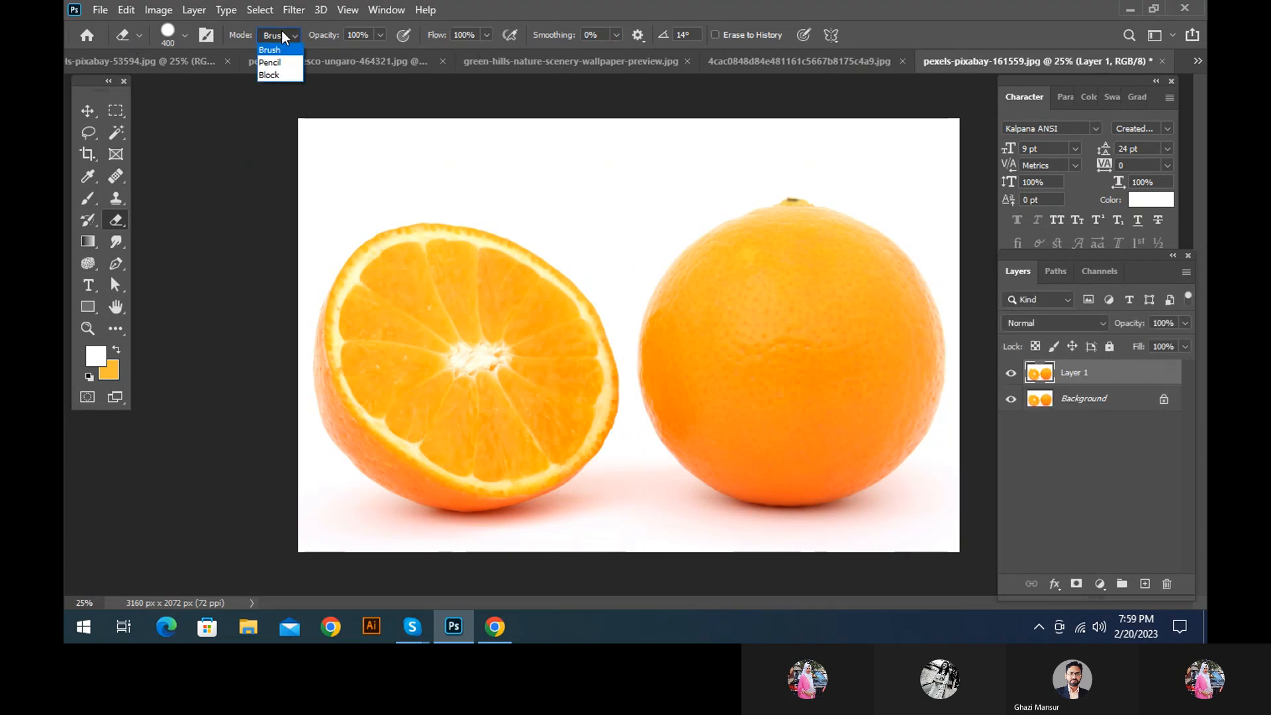
Try a Pencil Tool stroke across the halved orange, and undo it
click(114, 226)
click(86, 199)
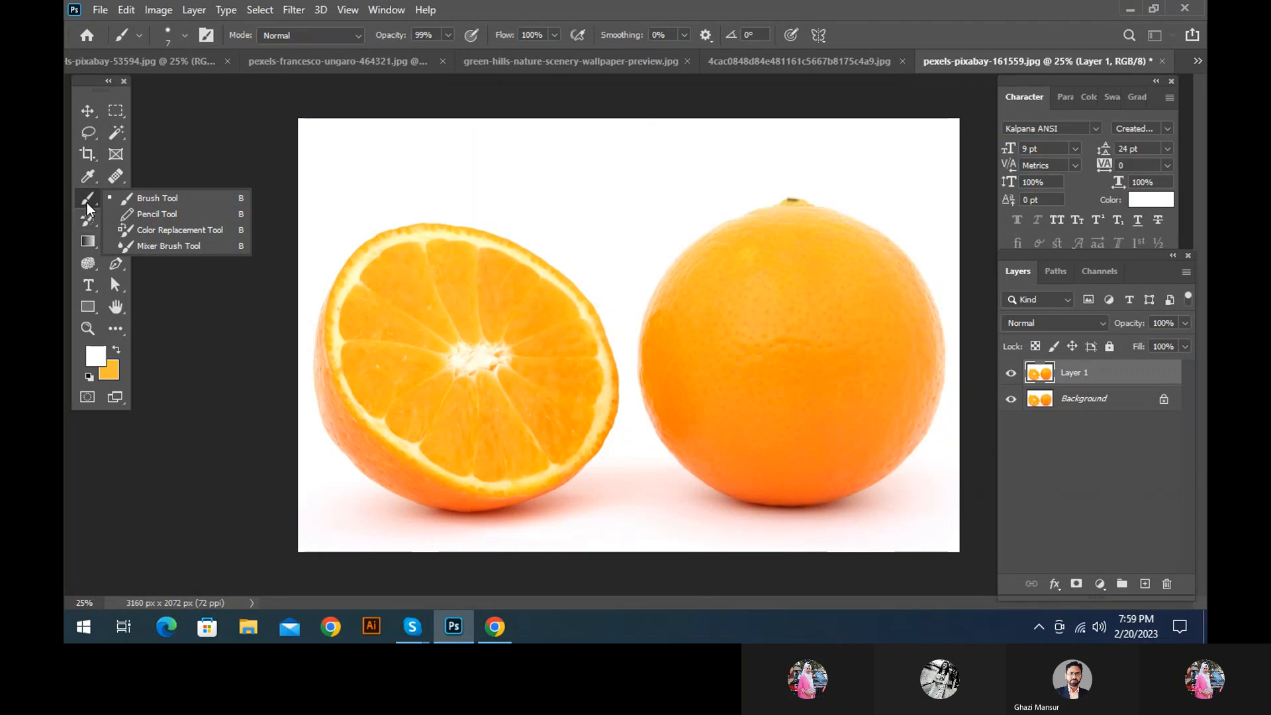
click(144, 214)
mouse_move(351, 218)
mouse_down()
mouse_move(508, 225)
mouse_move(514, 354)
mouse_up()
key(ctrl+z)
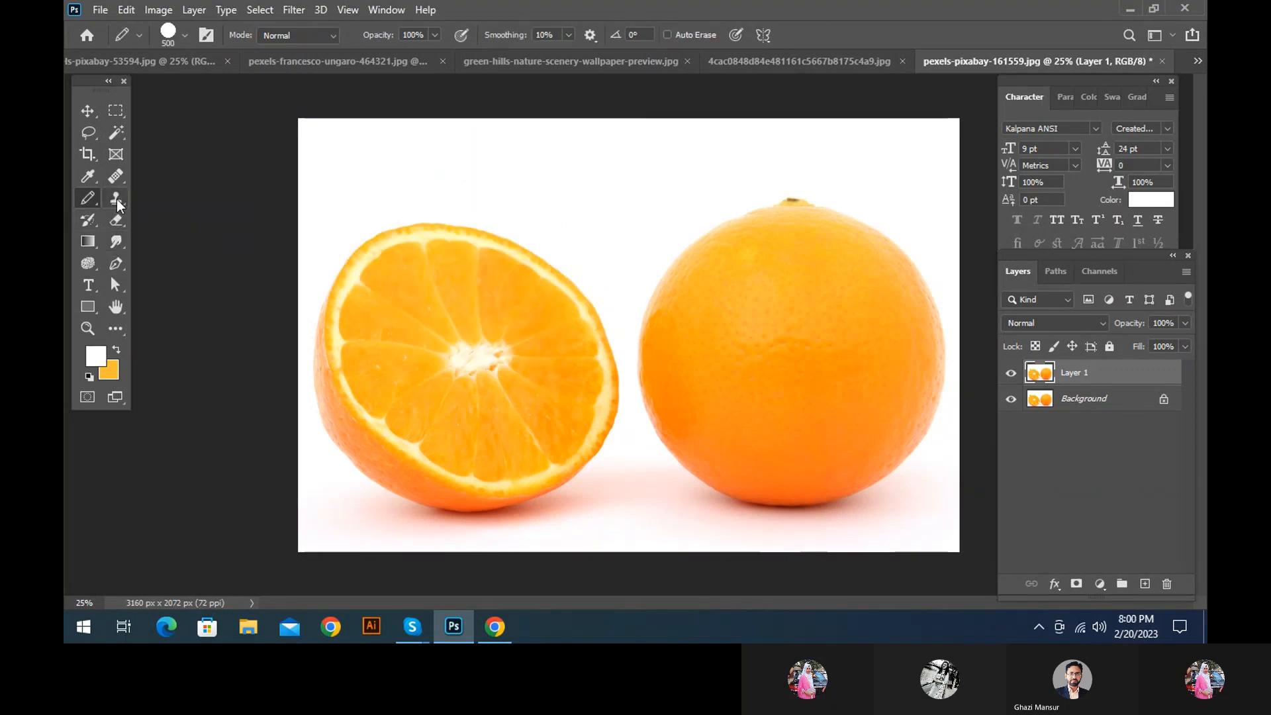
Set the Eraser Tool to Pencil mode and erase a large area inside the halved orange on Layer 1
click(114, 226)
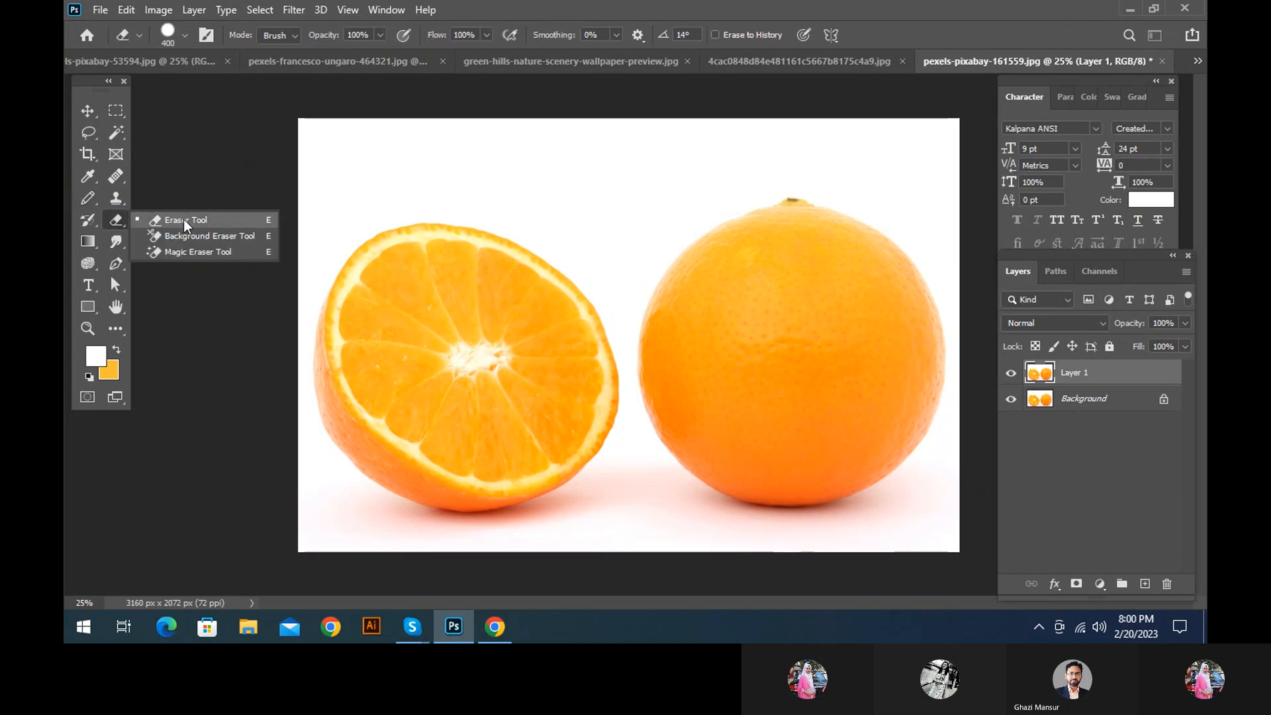
click(184, 220)
click(287, 37)
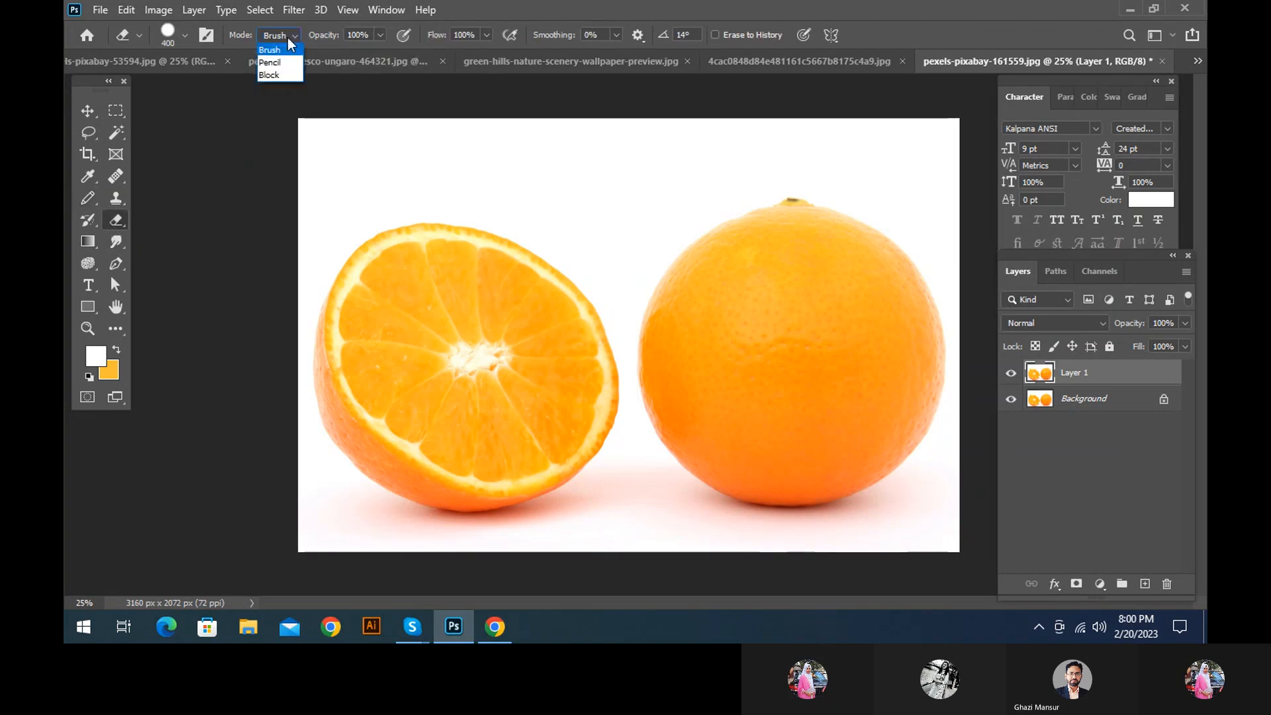
click(270, 62)
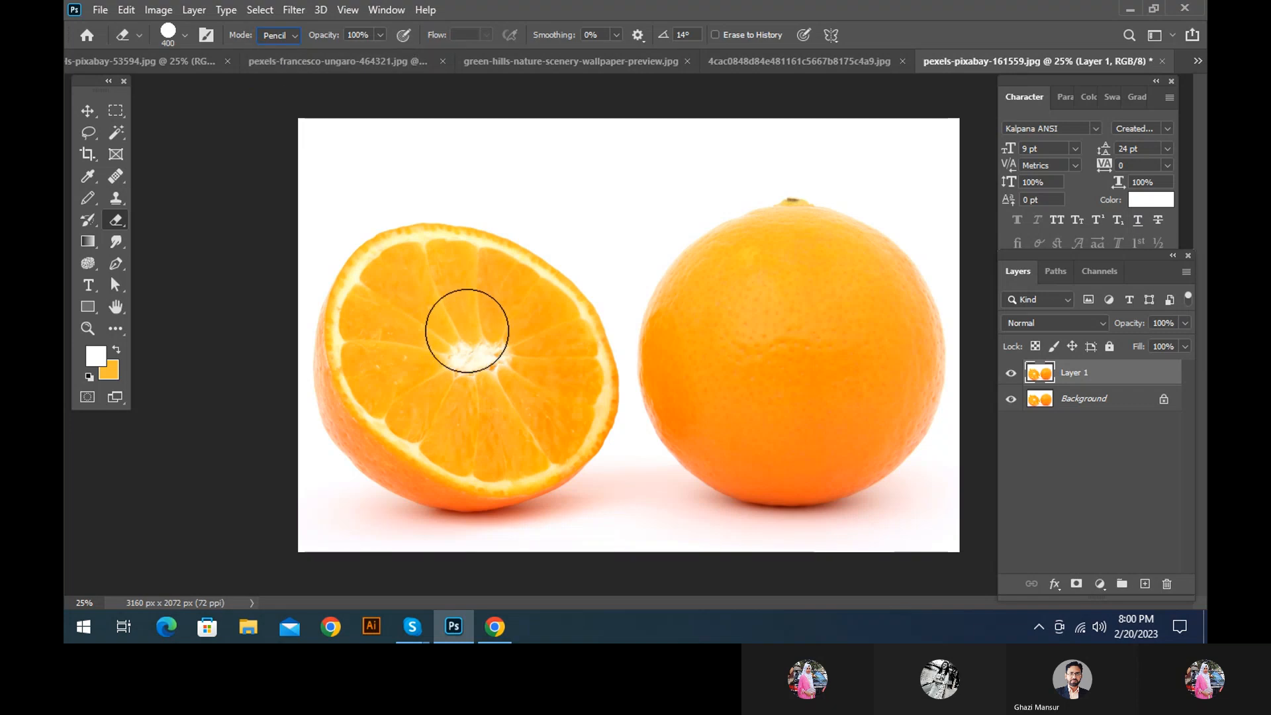
drag(550, 367, 389, 393)
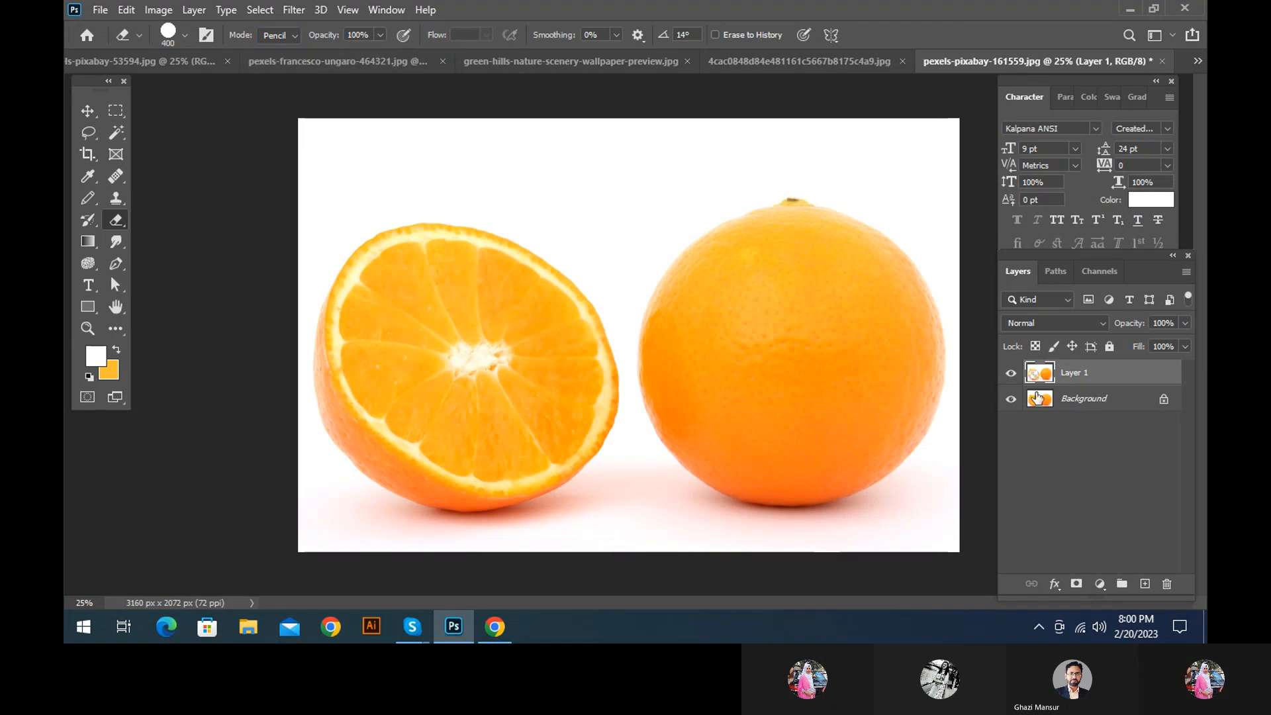
Hide the Background layer, try extending the erased area over the halved orange's outer edge, and undo both changes
click(1011, 398)
mouse_move(284, 346)
mouse_down()
mouse_move(325, 288)
mouse_move(520, 439)
mouse_move(431, 349)
mouse_up()
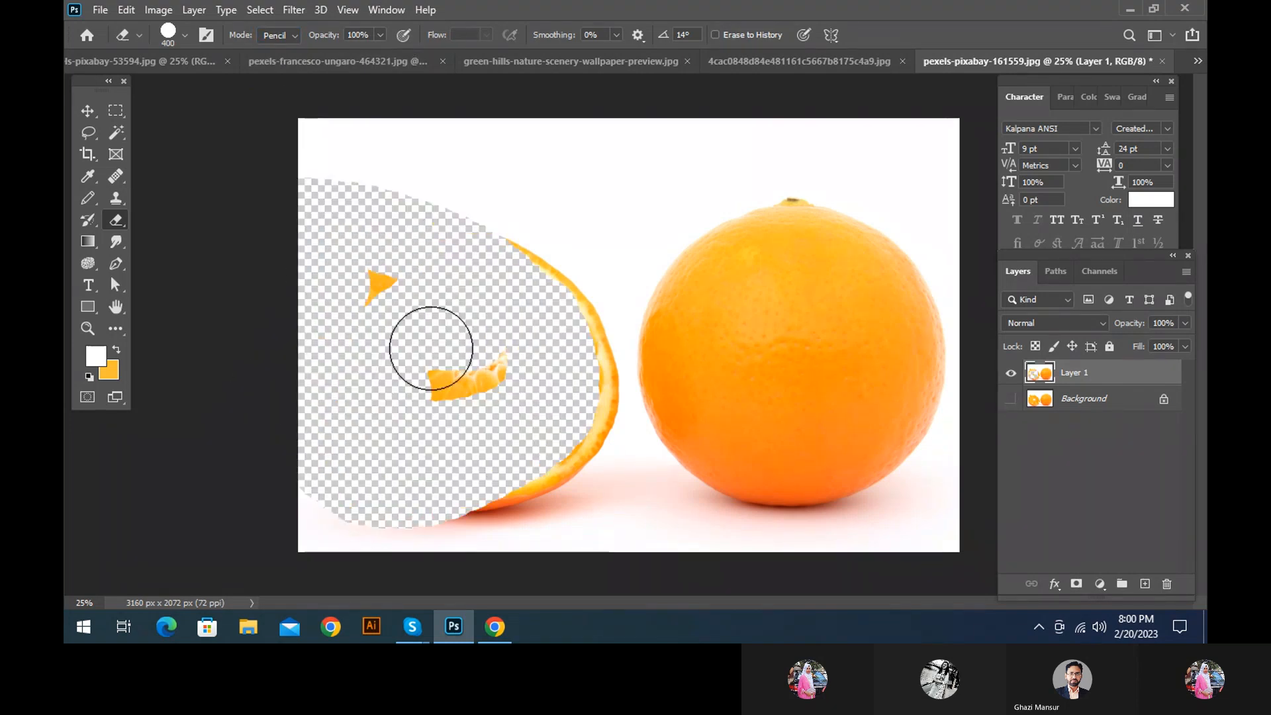
key(ctrl+z)
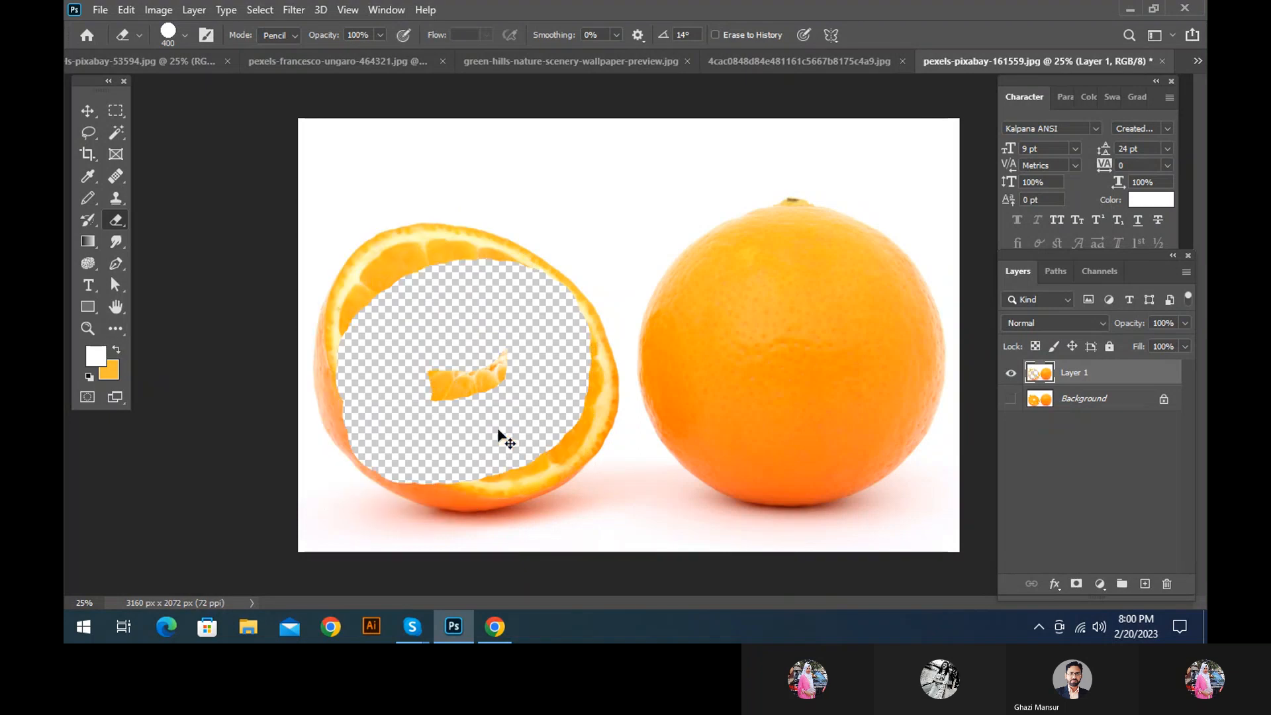
click(186, 39)
click(184, 36)
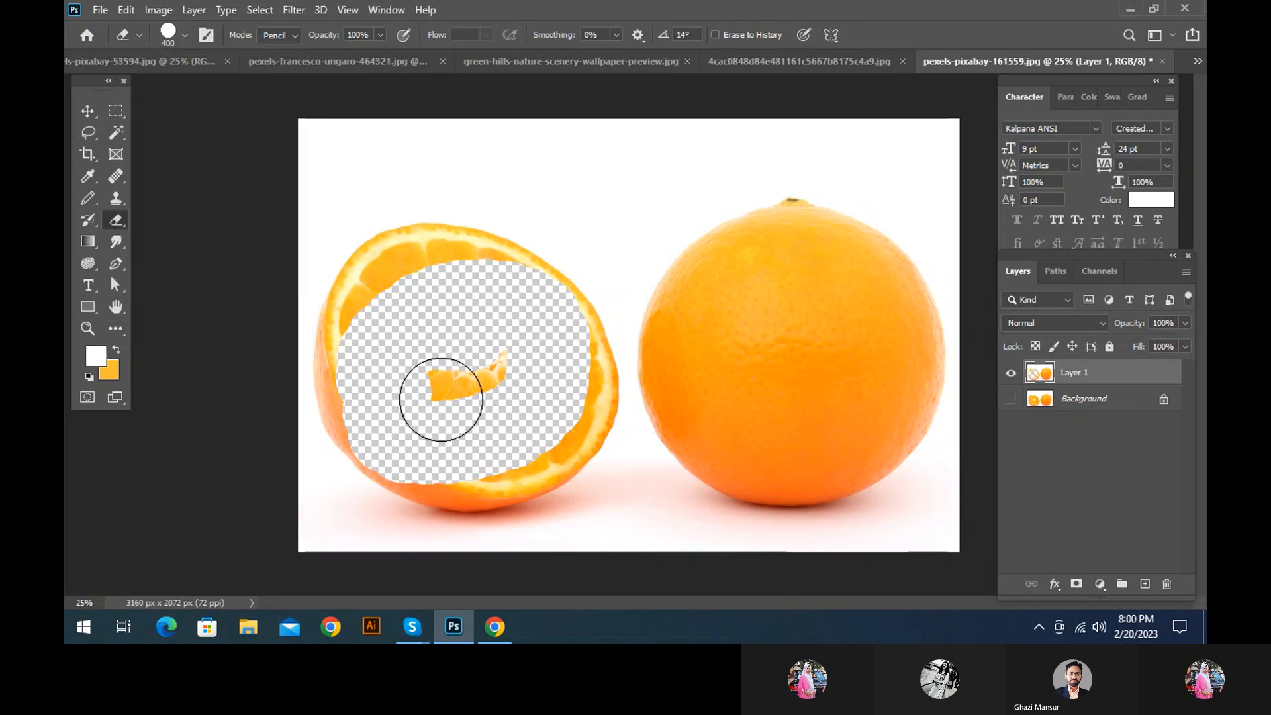
key(ctrl+z)
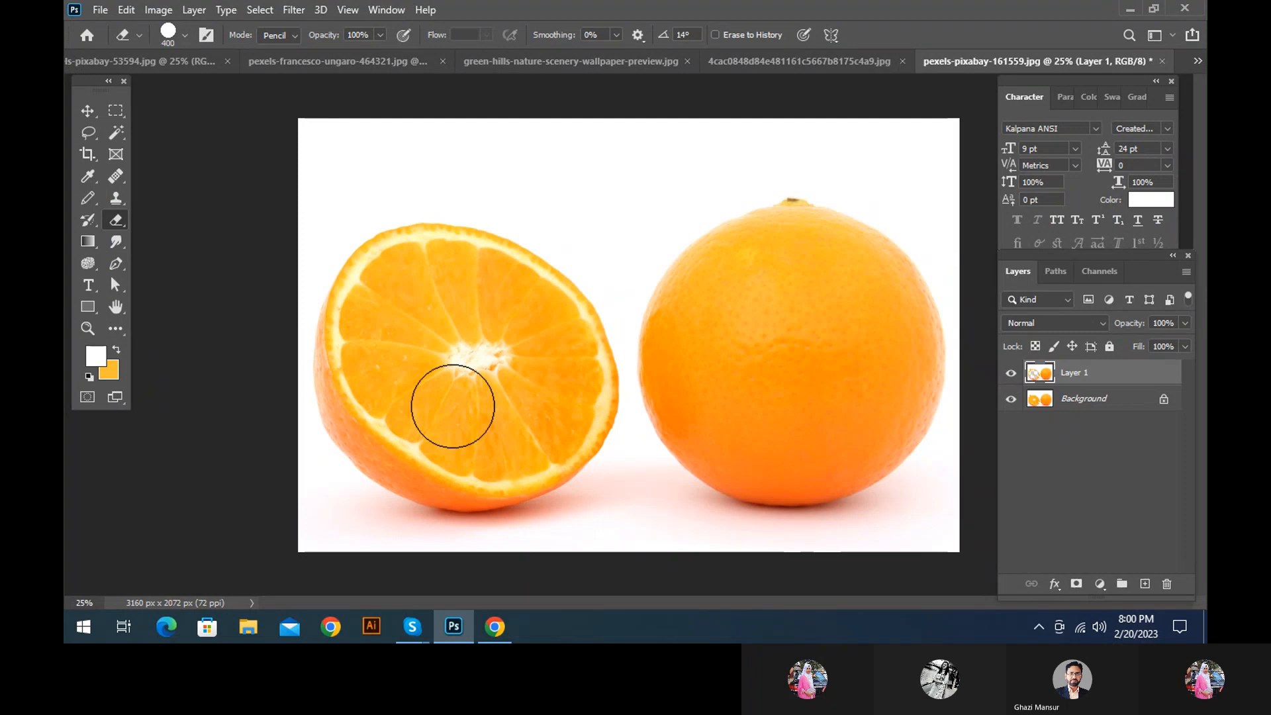
Reduce the eraser size to 15 and hide the Background layer
key(bracketleft)
key(bracketleft)
key(bracketleft)
key(bracketleft)
key(bracketleft)
key(bracketleft)
key(bracketleft)
key(bracketleft)
key(bracketleft)
key(bracketleft)
key(bracketleft)
key(bracketleft)
key(bracketleft)
key(bracketleft)
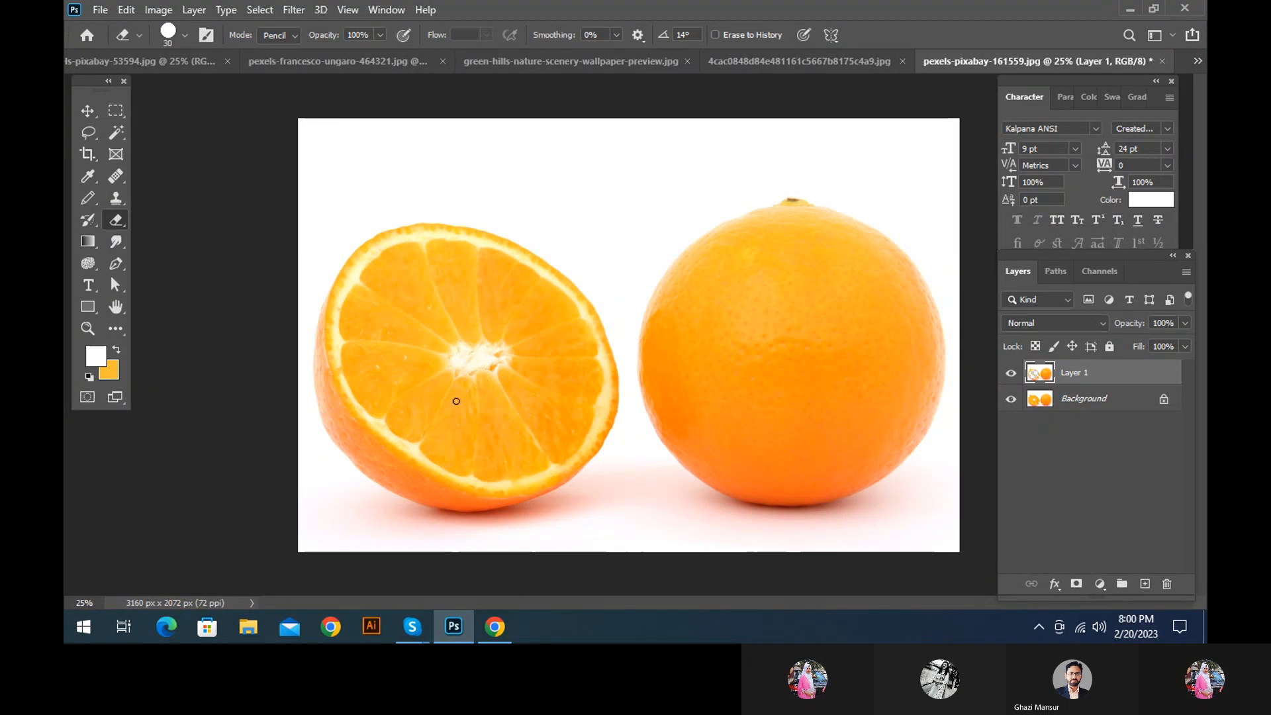
key(bracketleft)
click(1011, 399)
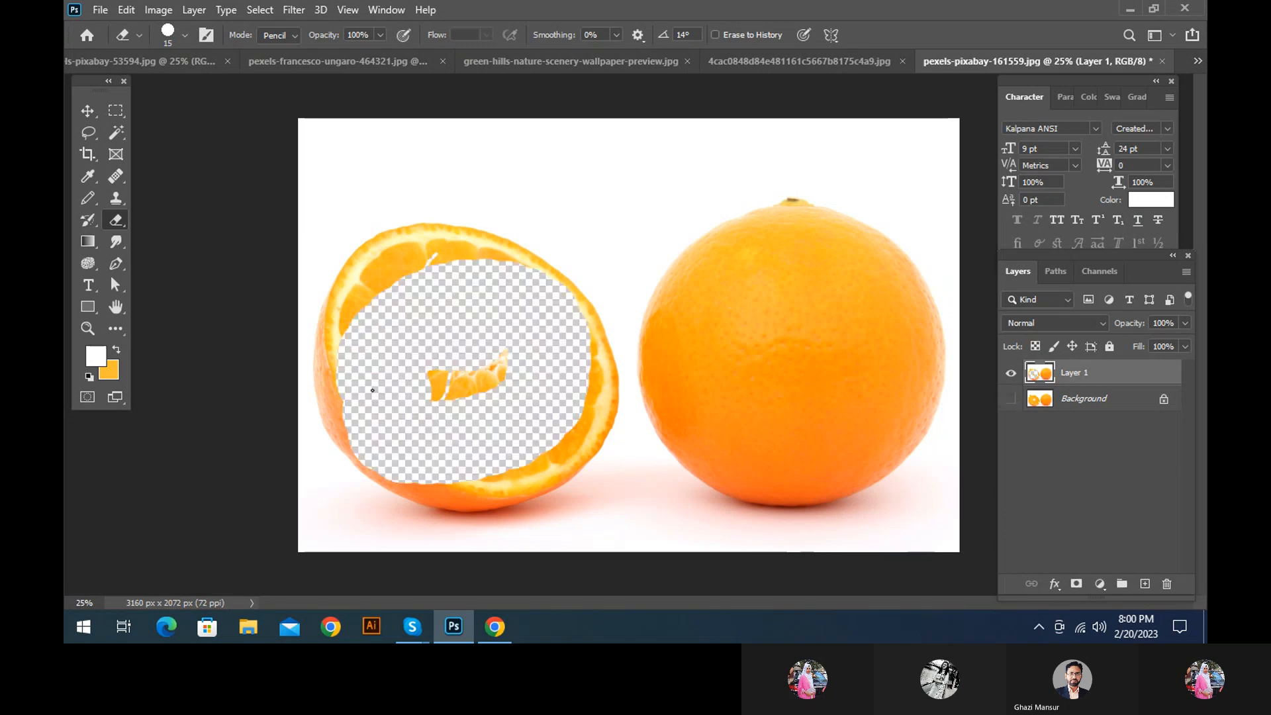
Try Pencil-mode eraser strokes of size 15 across the halved orange's rim and the leftover pulp, and undo them
mouse_move(373, 391)
mouse_down()
mouse_move(514, 259)
mouse_move(269, 313)
mouse_move(250, 378)
mouse_up()
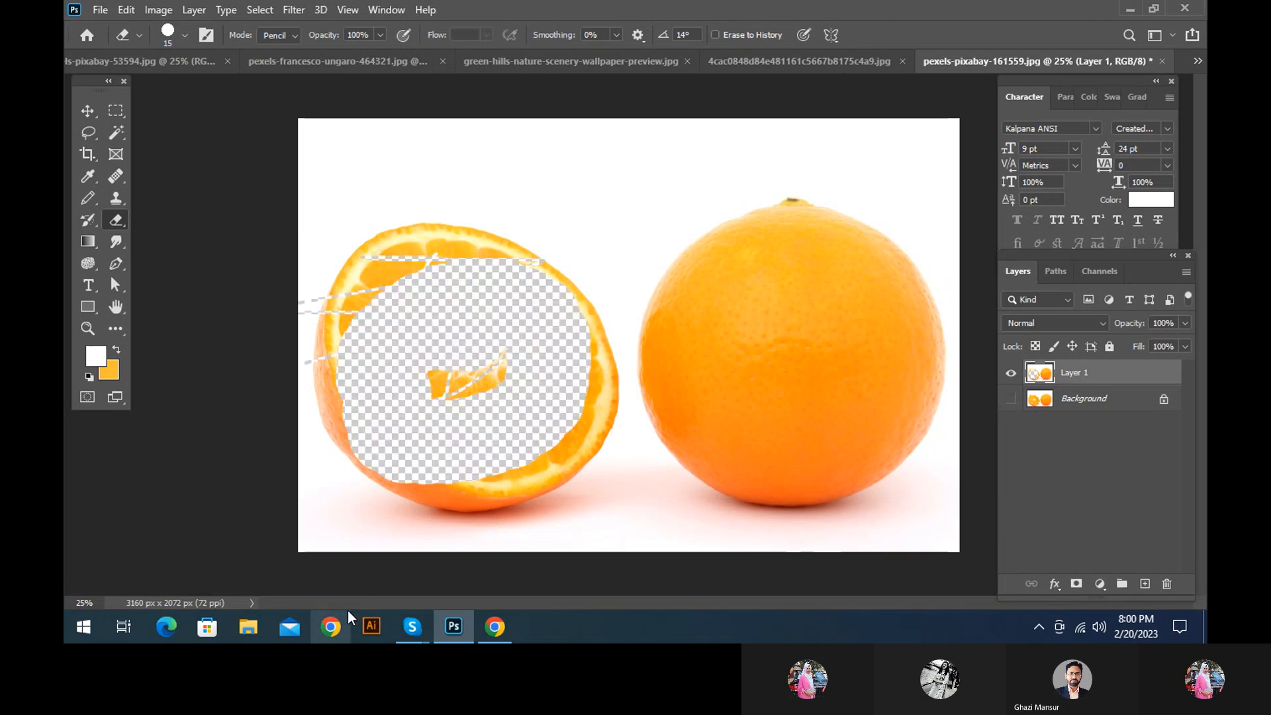
key(ctrl+z)
key(ctrl+z)
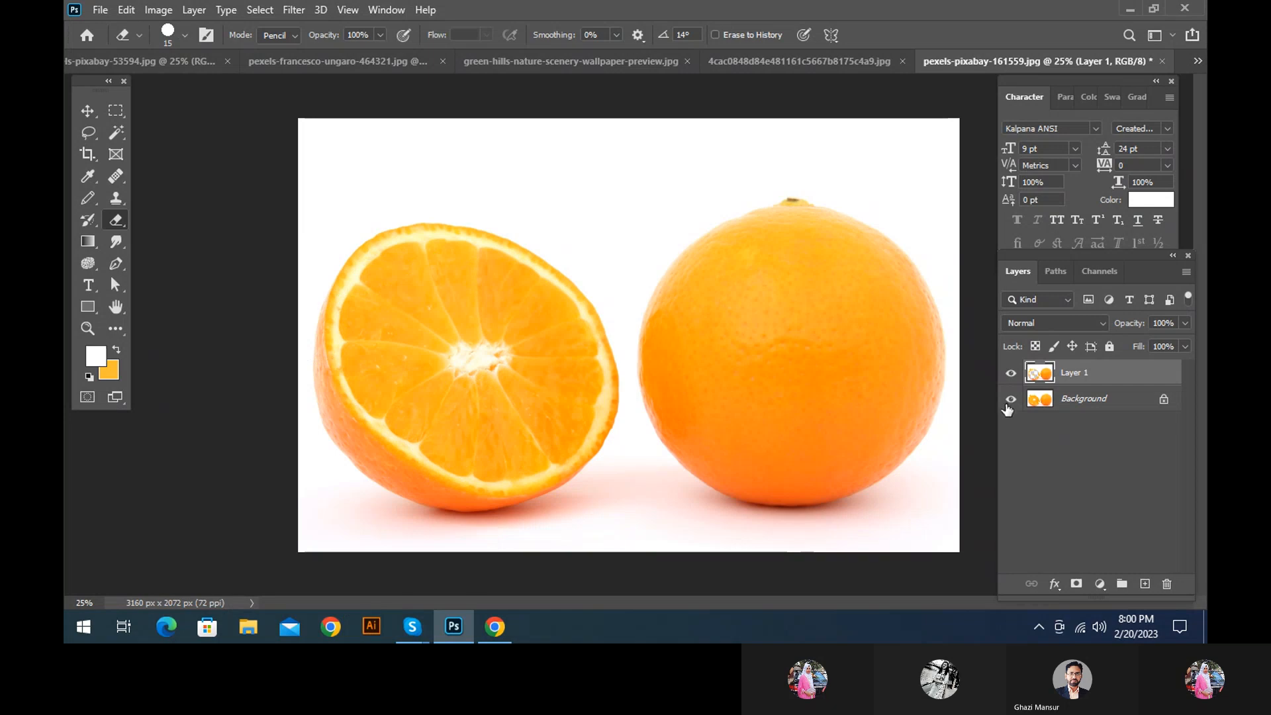
Undo all earlier erasing back to the original orange photo, duplicate the Background layer again and hide the Background
click(1008, 401)
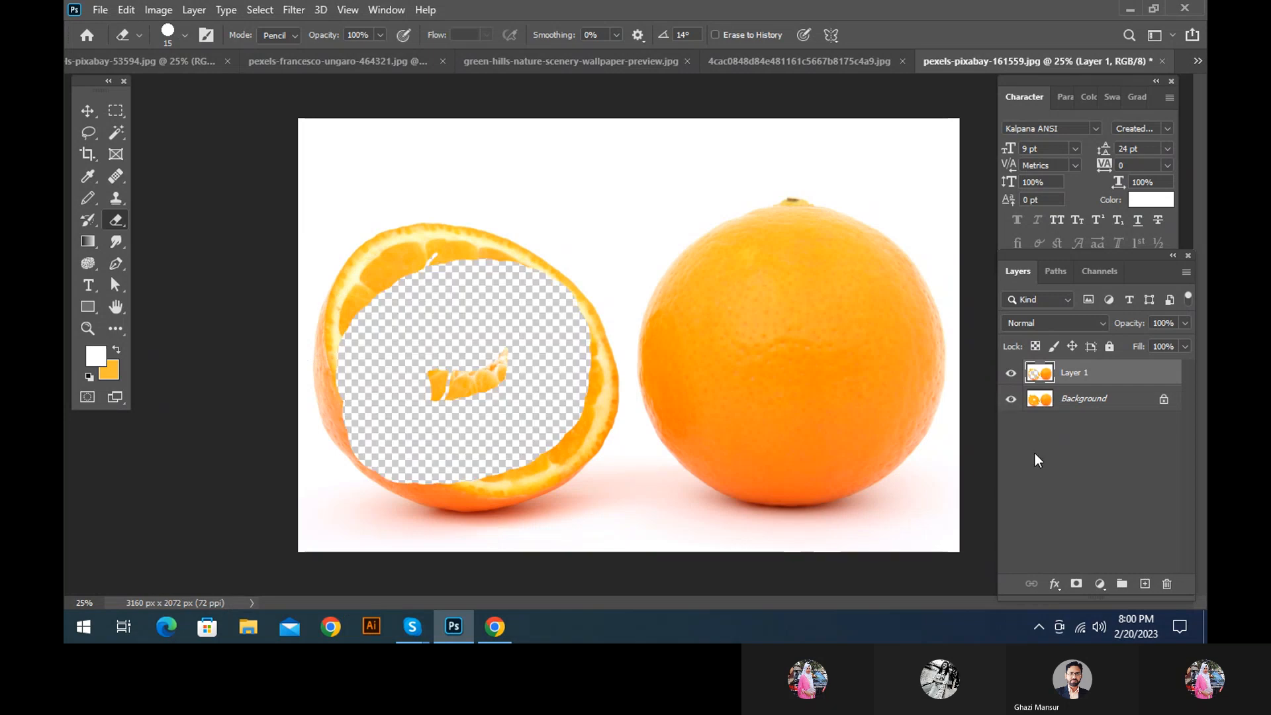
key(ctrl+z)
key(ctrl+z)
key(ctrl+z)
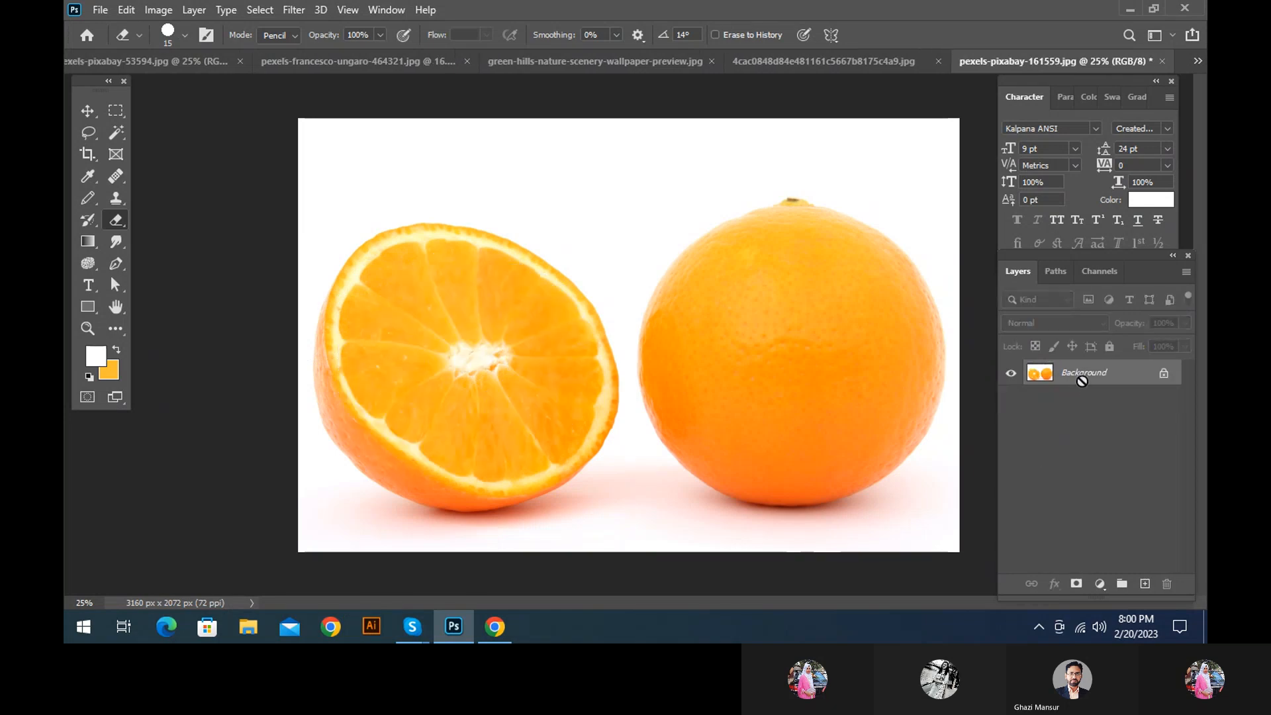
key(ctrl+j)
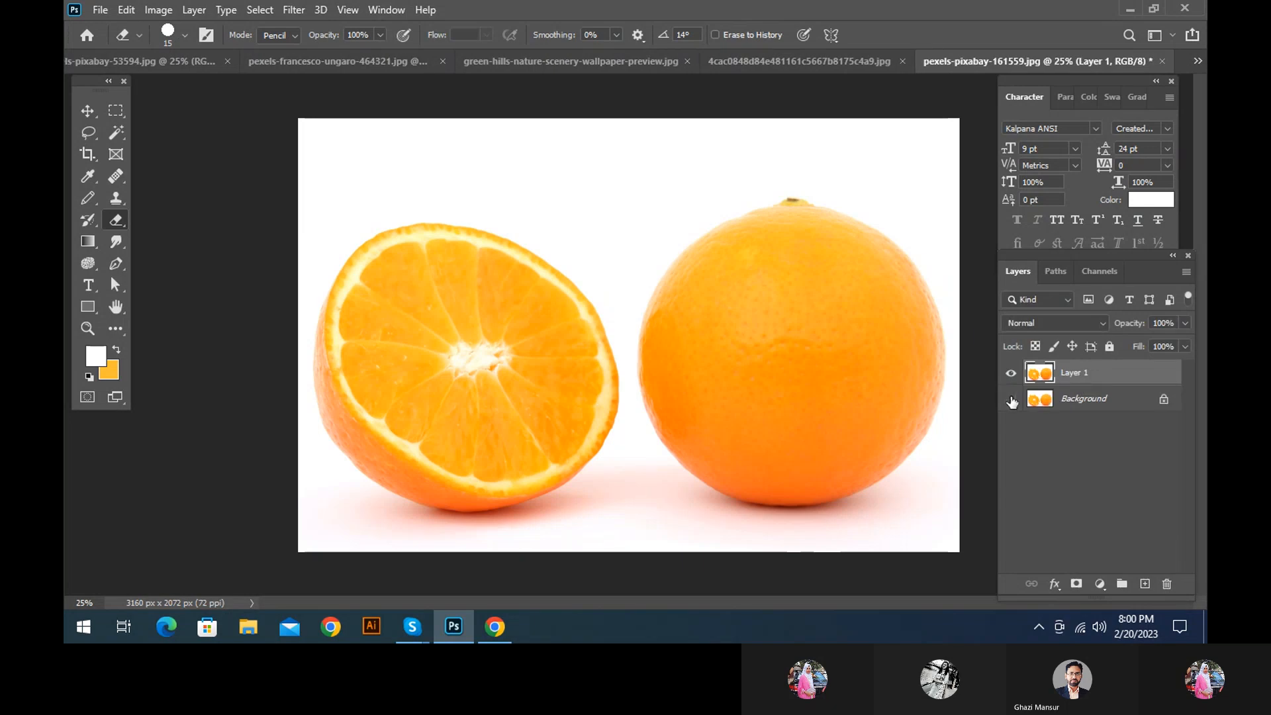
Activate the Background Eraser Tool
right_click(111, 223)
click(177, 220)
right_click(119, 219)
click(202, 249)
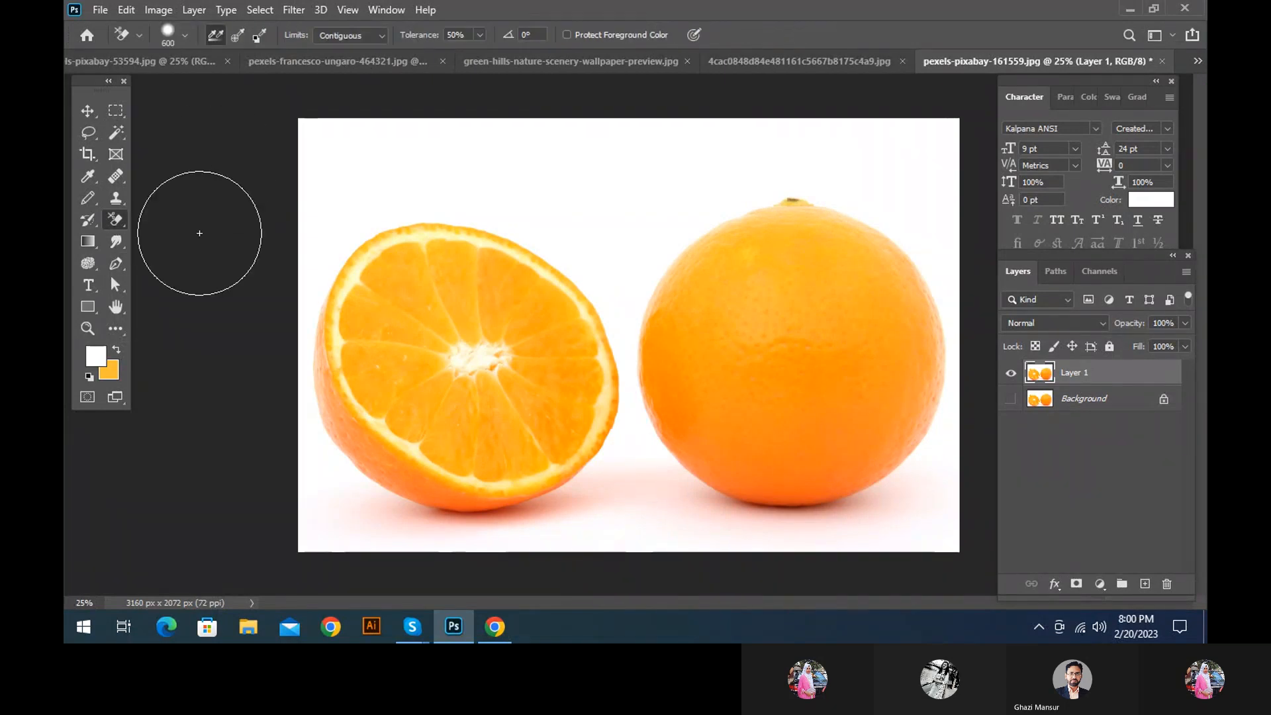
Switch to pexels-francesco-ungaro-464321.jpg, try erasing the sky and hills with continuous sampling, and revert the image
click(167, 67)
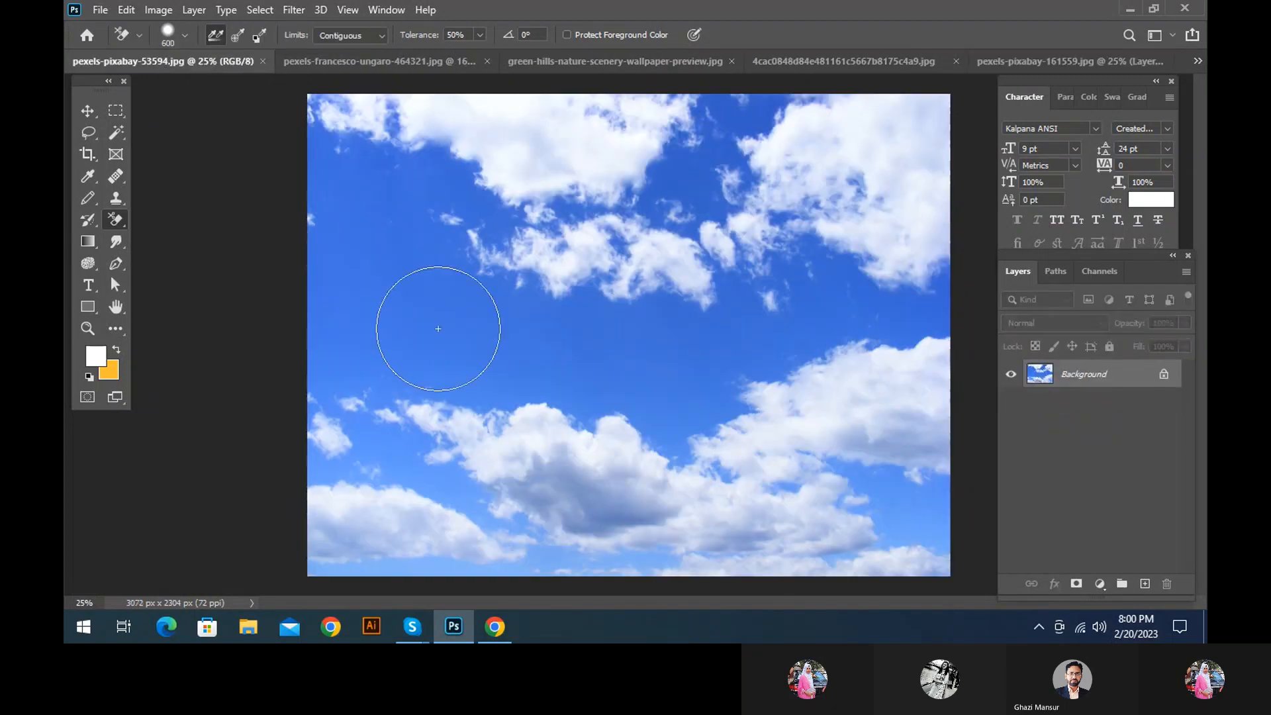
click(348, 66)
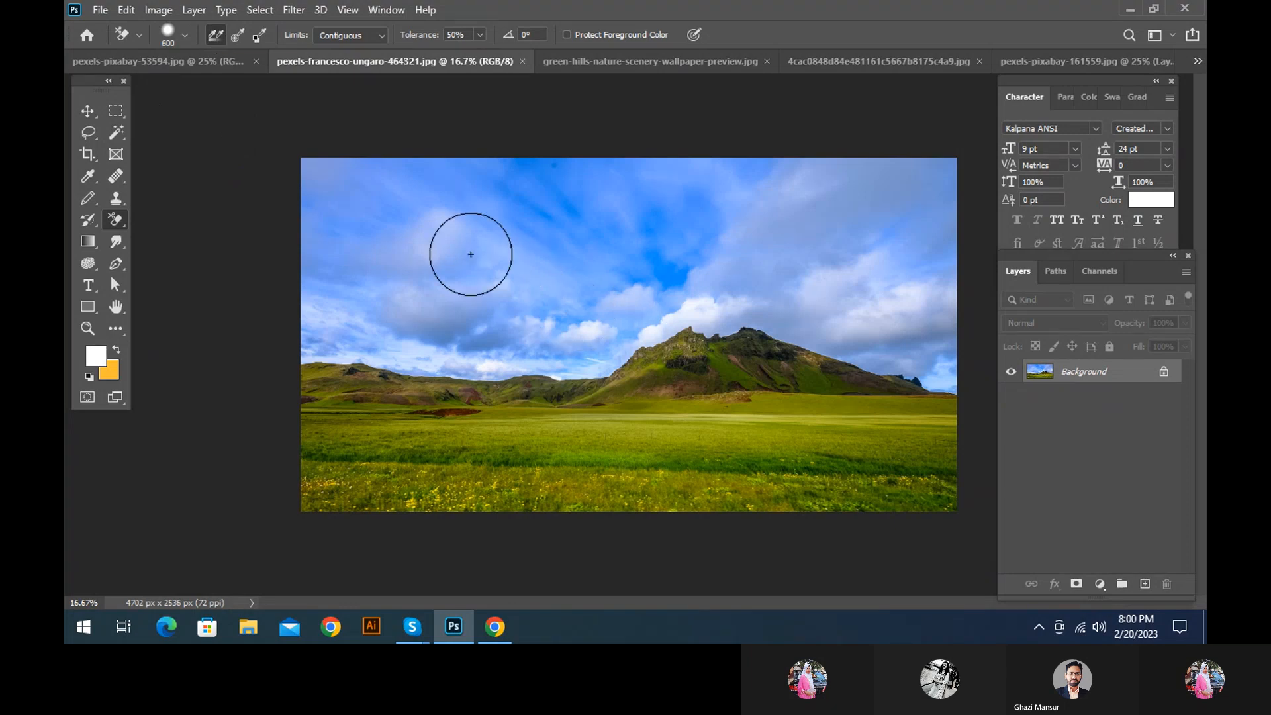
mouse_move(312, 369)
mouse_down()
mouse_move(718, 355)
mouse_move(256, 413)
mouse_move(159, 327)
mouse_move(304, 293)
mouse_move(641, 250)
mouse_move(506, 252)
mouse_move(911, 186)
mouse_move(715, 228)
mouse_move(669, 203)
mouse_move(390, 188)
mouse_move(193, 212)
mouse_move(693, 194)
mouse_move(1028, 218)
mouse_move(639, 307)
mouse_move(995, 266)
mouse_move(565, 345)
mouse_move(1158, 363)
mouse_move(895, 360)
mouse_move(927, 310)
mouse_move(568, 171)
mouse_move(747, 206)
mouse_move(475, 323)
mouse_move(582, 427)
mouse_move(927, 403)
mouse_move(723, 442)
mouse_move(828, 418)
mouse_move(859, 550)
mouse_move(935, 519)
mouse_move(621, 440)
mouse_up()
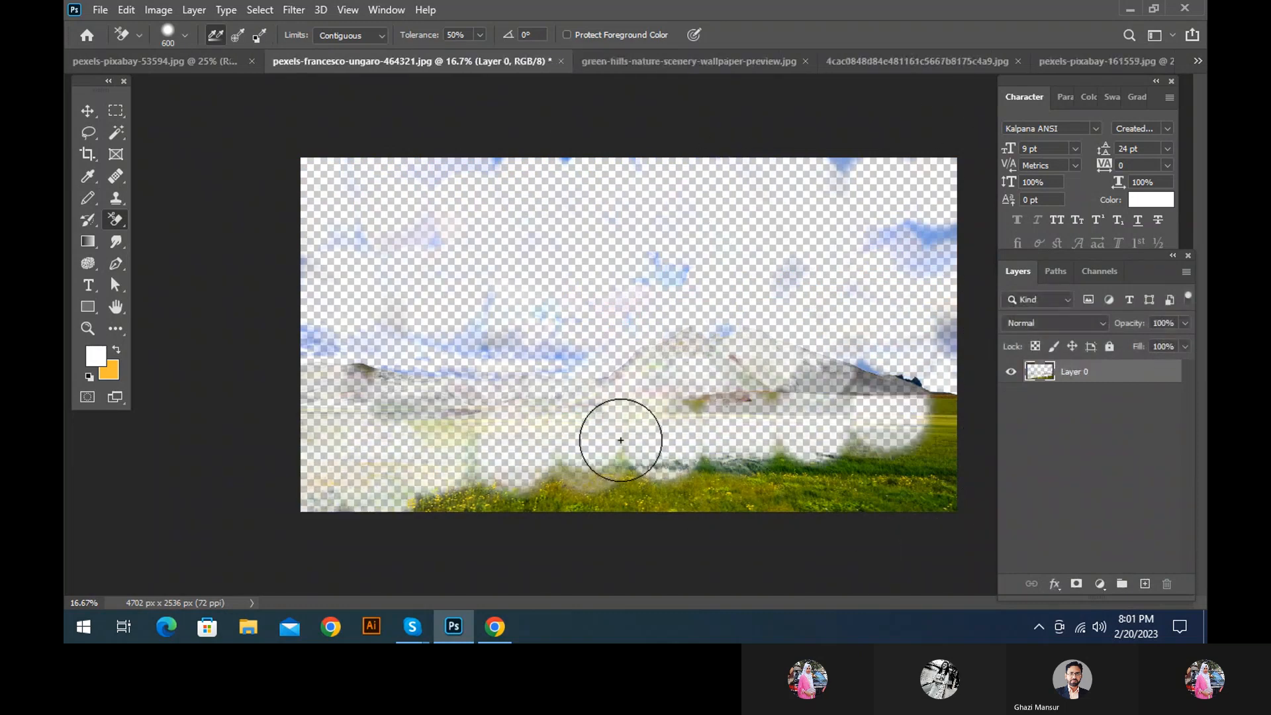
key(F12)
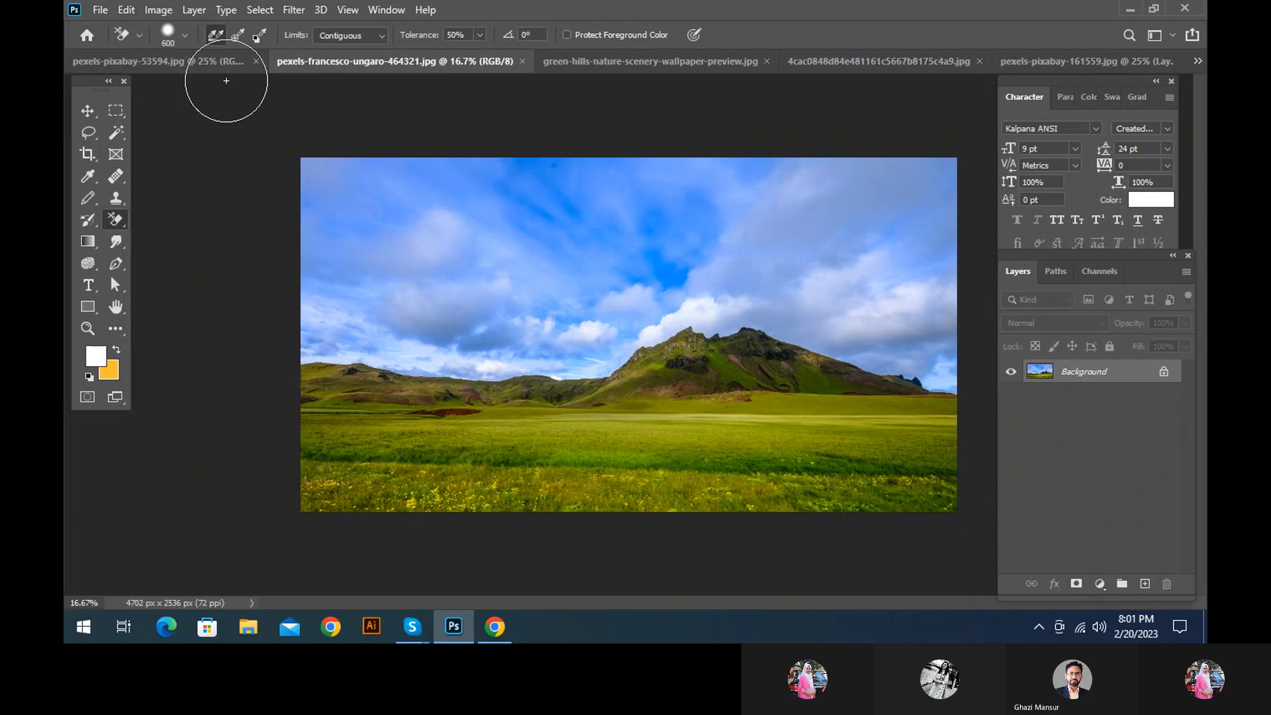
Set the Background Eraser's sampling to Once and erase most of the blue sky above the mountains
click(237, 34)
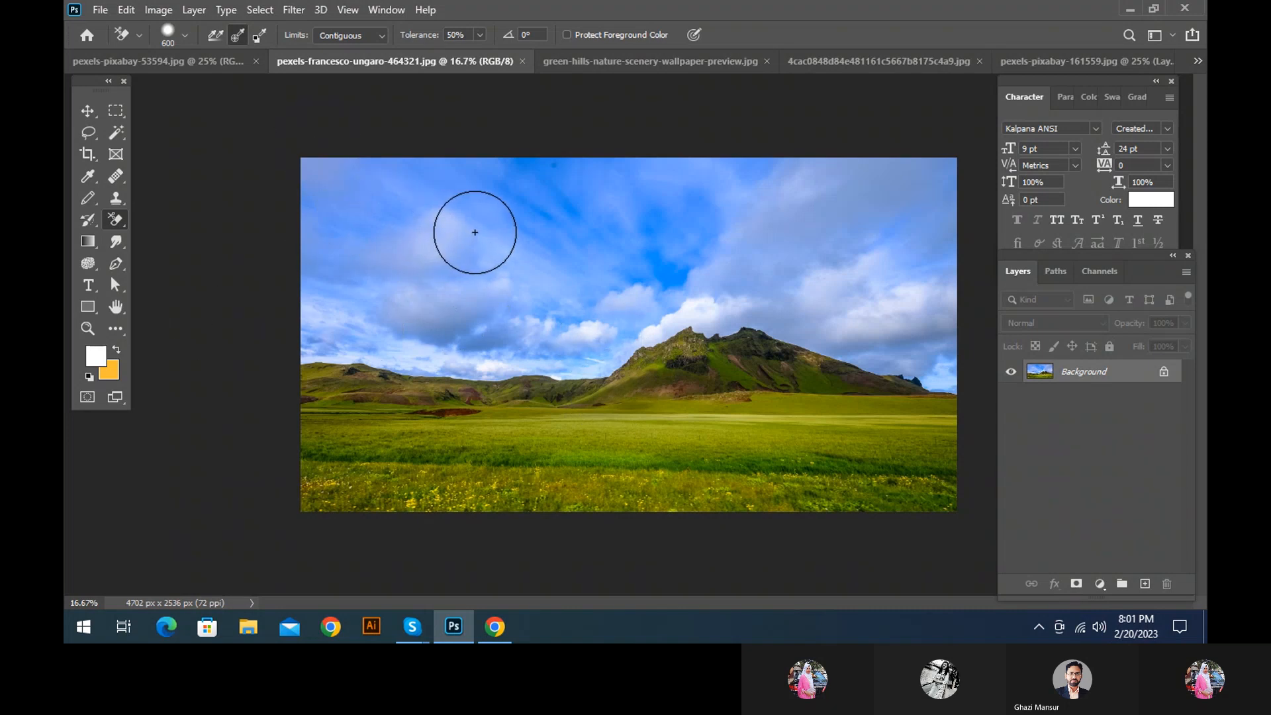
mouse_move(478, 238)
mouse_down()
mouse_move(351, 238)
mouse_move(614, 276)
mouse_move(270, 336)
mouse_move(524, 346)
mouse_move(323, 350)
mouse_move(621, 310)
mouse_move(747, 310)
mouse_move(886, 342)
mouse_move(773, 340)
mouse_move(974, 324)
mouse_move(942, 384)
mouse_move(932, 353)
mouse_move(513, 202)
mouse_move(1027, 132)
mouse_move(275, 132)
mouse_up()
mouse_move(324, 289)
mouse_down()
mouse_move(767, 189)
mouse_move(659, 254)
mouse_move(909, 151)
mouse_up()
drag(940, 198, 948, 180)
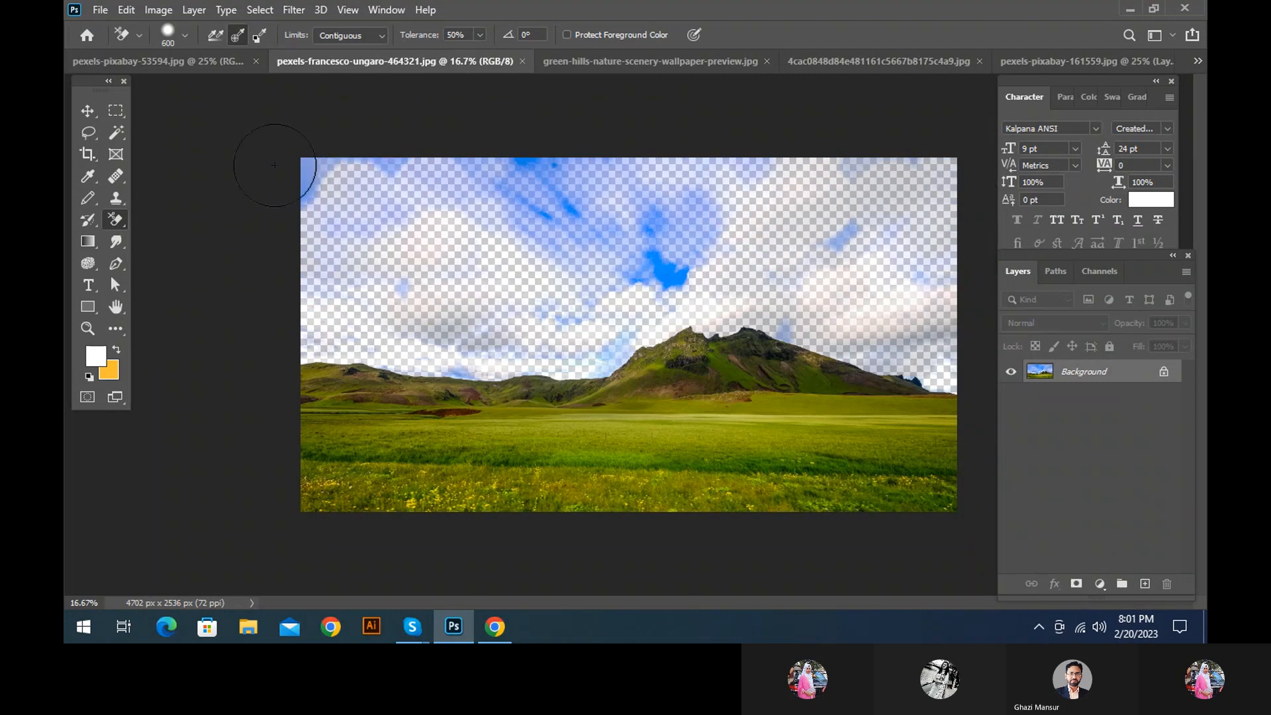
drag(305, 185, 294, 205)
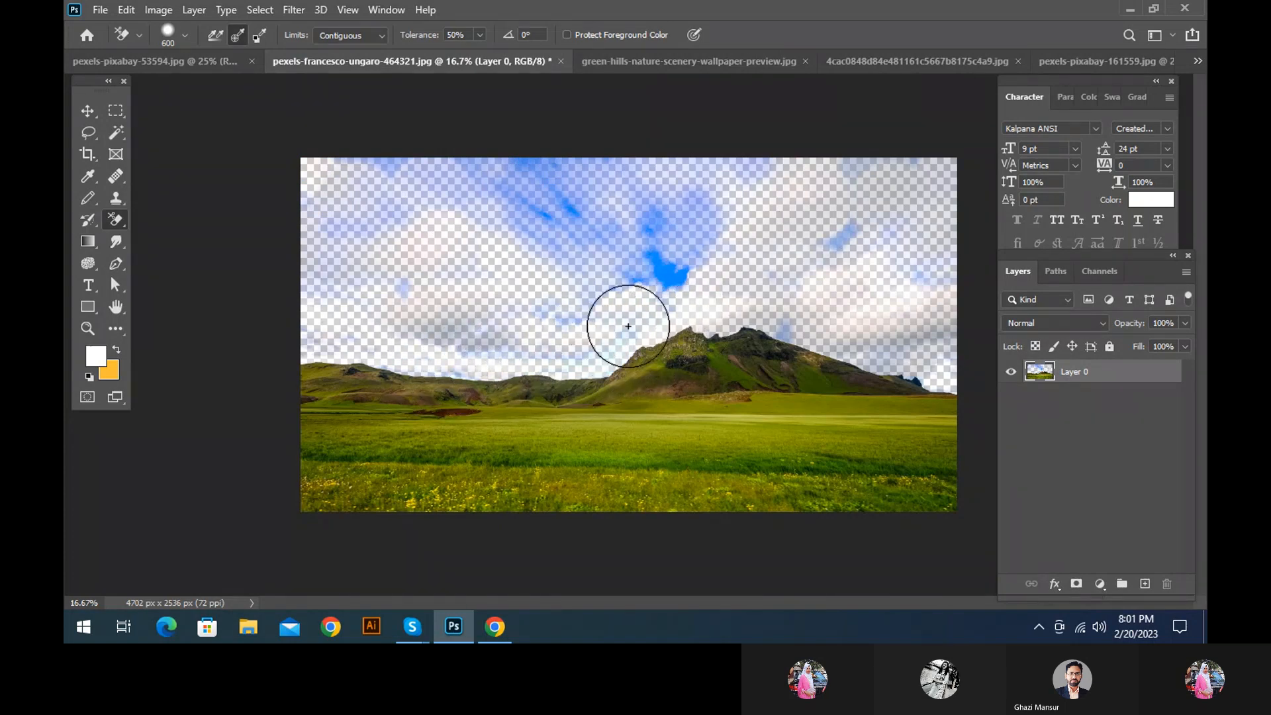
Erase the remaining blue patches in the sky of the mountain landscape with the Background Eraser
mouse_move(636, 316)
mouse_down()
mouse_move(675, 270)
mouse_move(468, 221)
mouse_move(822, 223)
mouse_move(717, 208)
mouse_move(417, 230)
mouse_move(609, 209)
mouse_move(459, 175)
mouse_move(543, 188)
mouse_move(586, 180)
mouse_move(501, 200)
mouse_move(336, 159)
mouse_move(751, 161)
mouse_move(799, 327)
mouse_up()
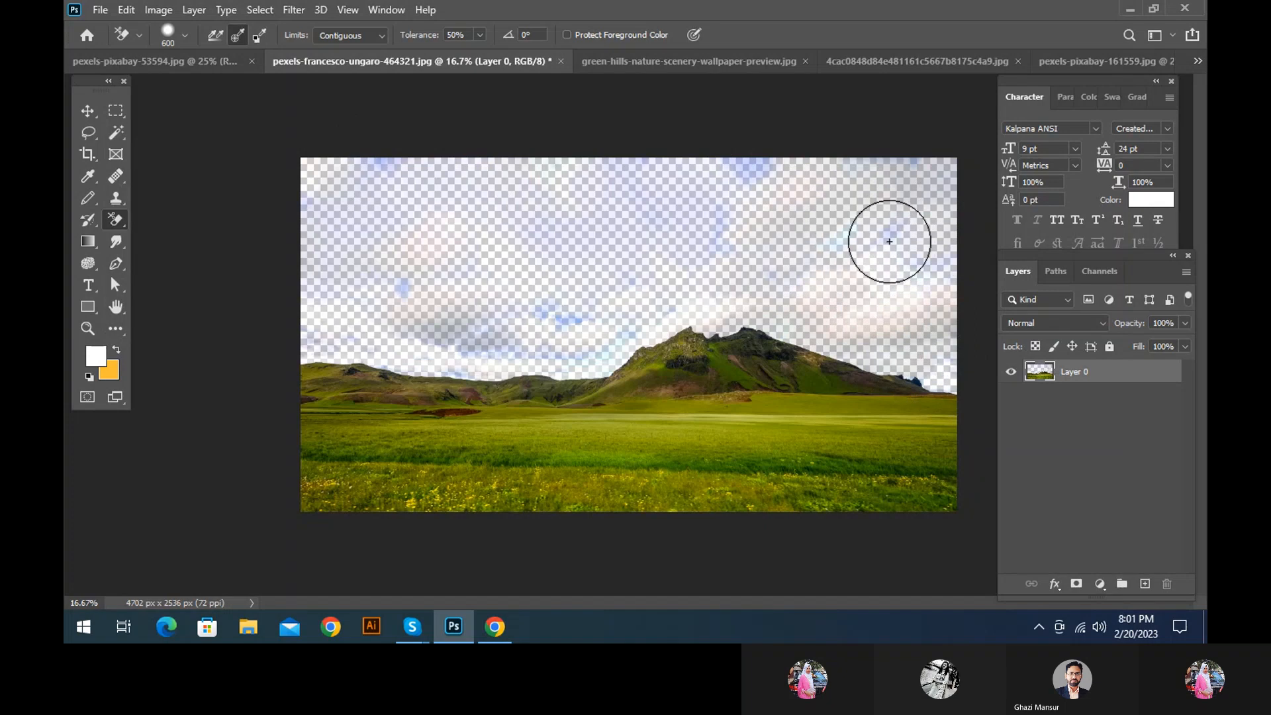
mouse_move(889, 240)
mouse_down()
mouse_move(861, 229)
mouse_move(936, 272)
mouse_up()
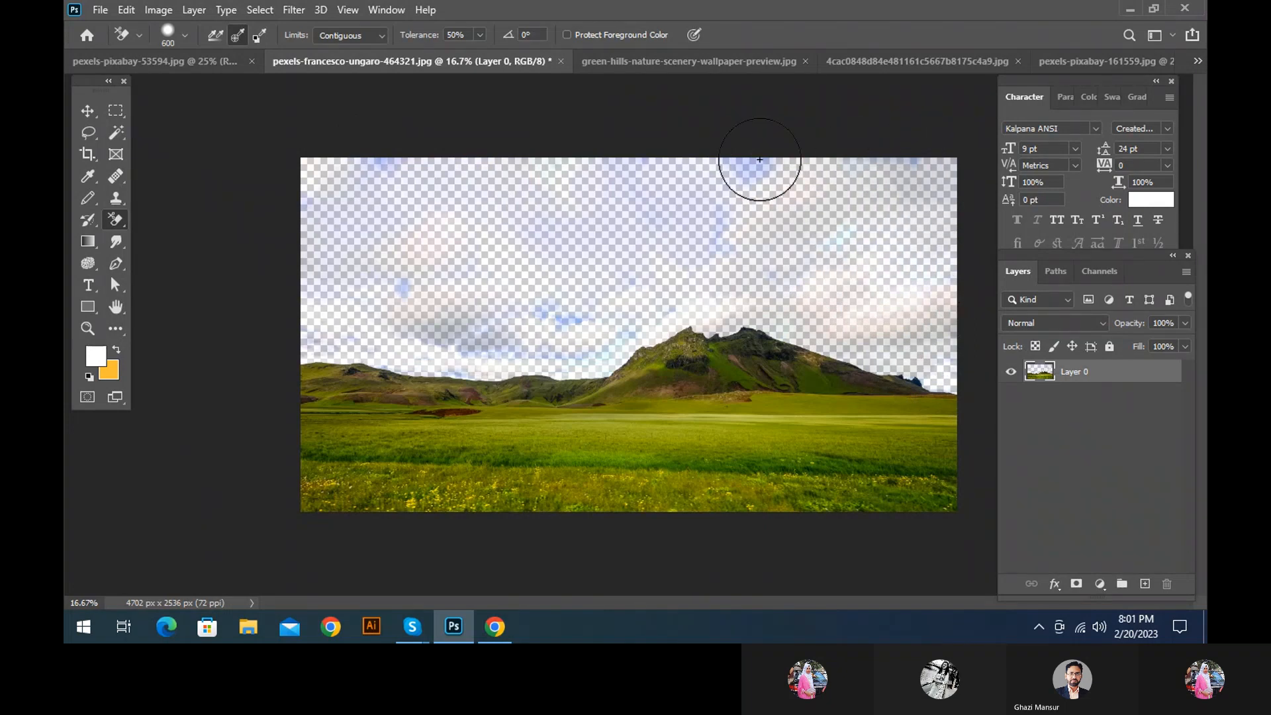
mouse_move(760, 160)
mouse_down()
mouse_move(633, 235)
mouse_move(664, 213)
mouse_up()
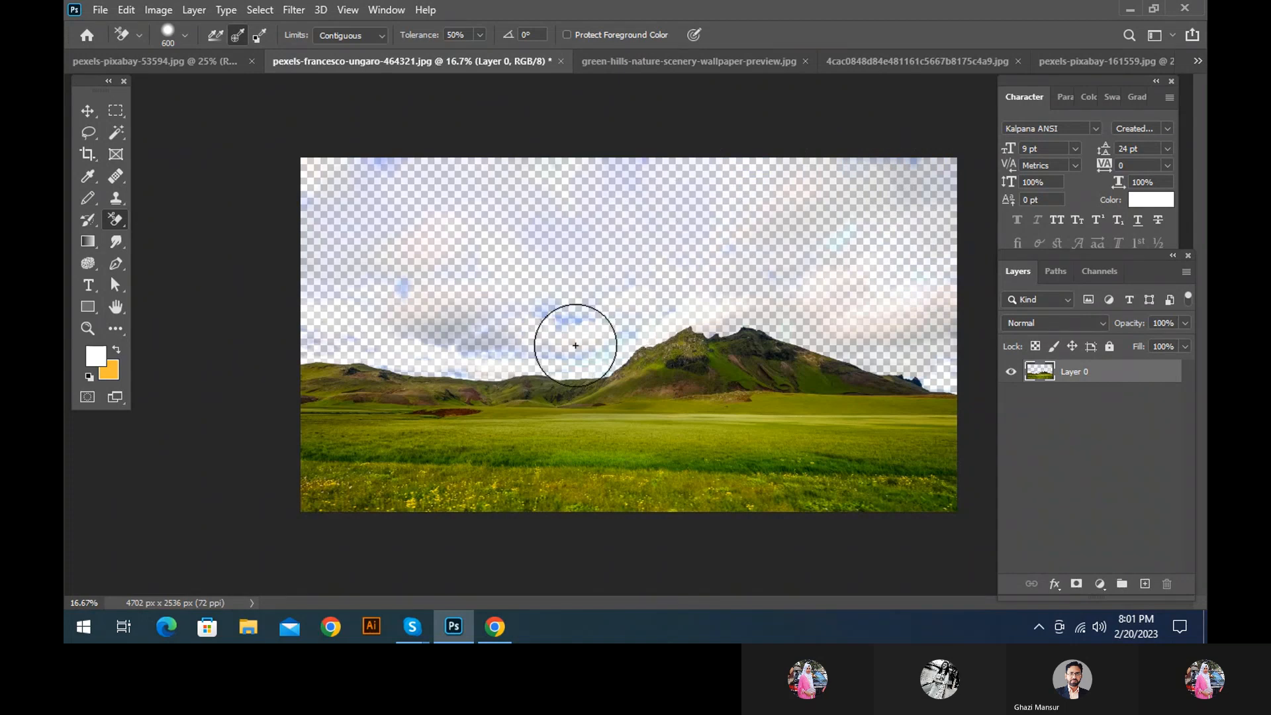
mouse_move(576, 345)
mouse_down()
mouse_move(581, 321)
mouse_move(619, 298)
mouse_move(585, 312)
mouse_up()
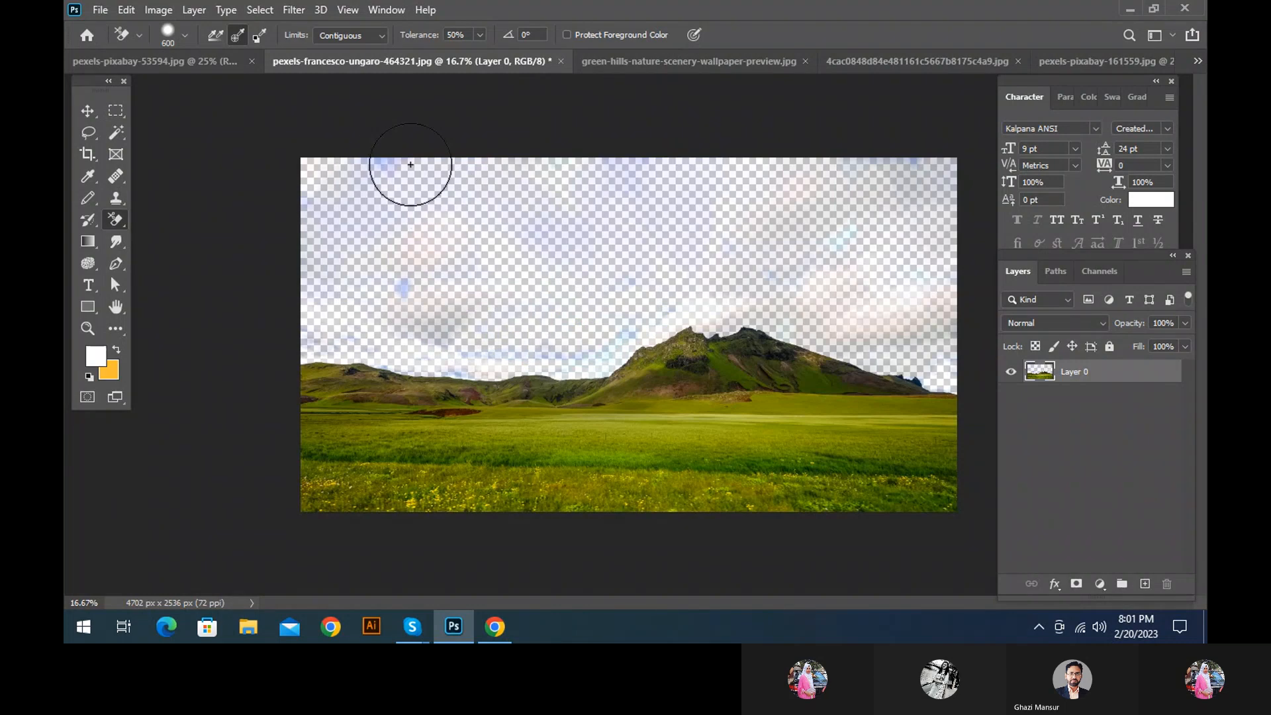
mouse_move(360, 175)
mouse_down()
mouse_move(288, 223)
mouse_move(309, 211)
mouse_move(395, 299)
mouse_up()
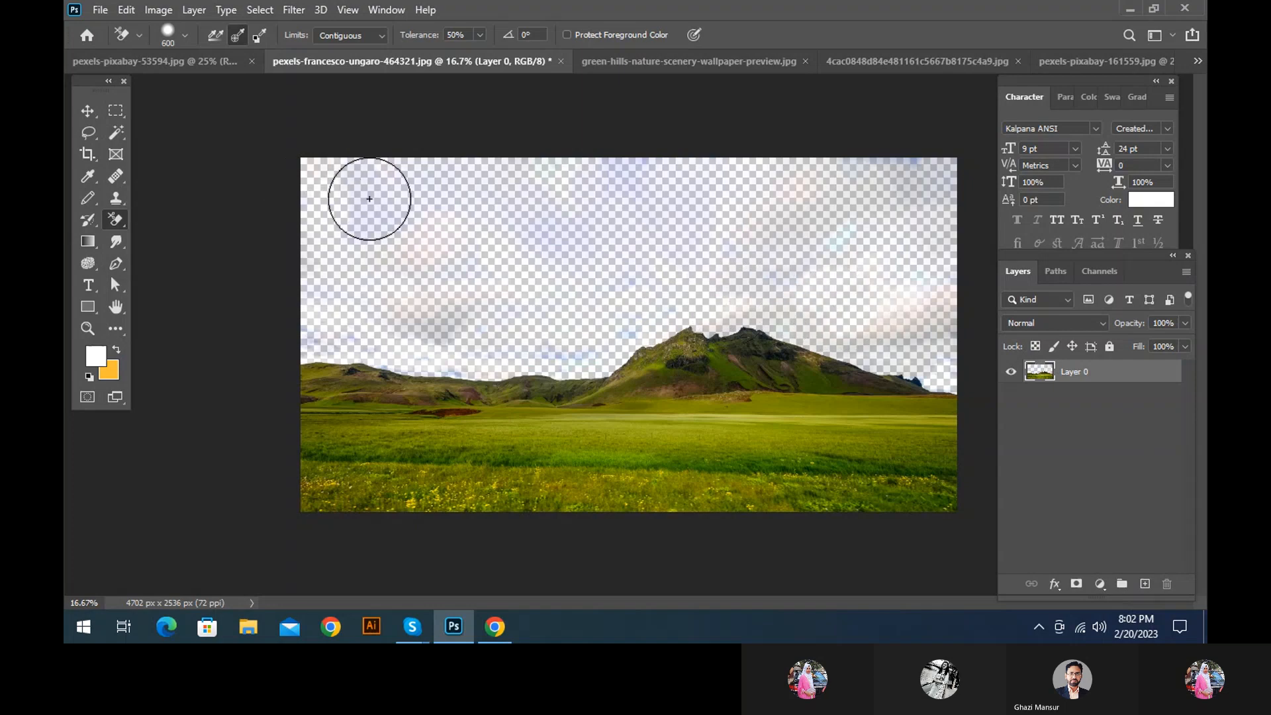
Move the cloud photo from pexels-pixabay-53594.jpg into the mountain landscape document and place its layer below Layer 0
click(157, 68)
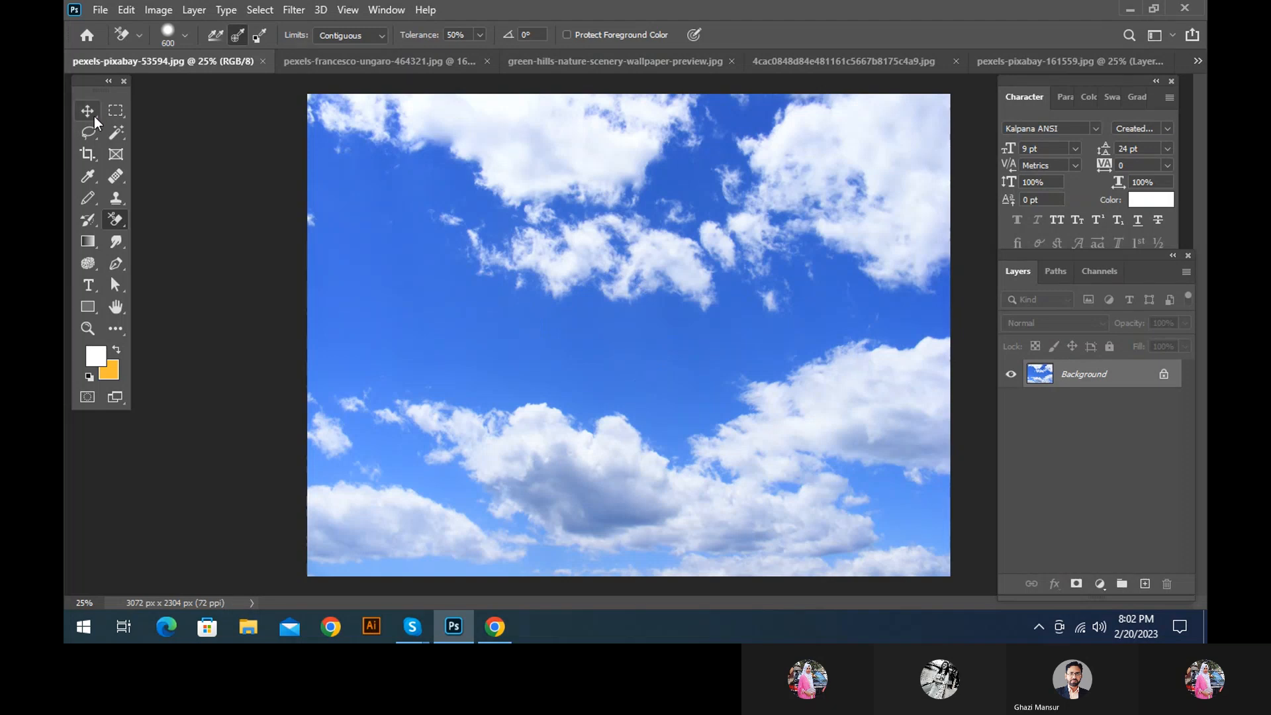
click(93, 115)
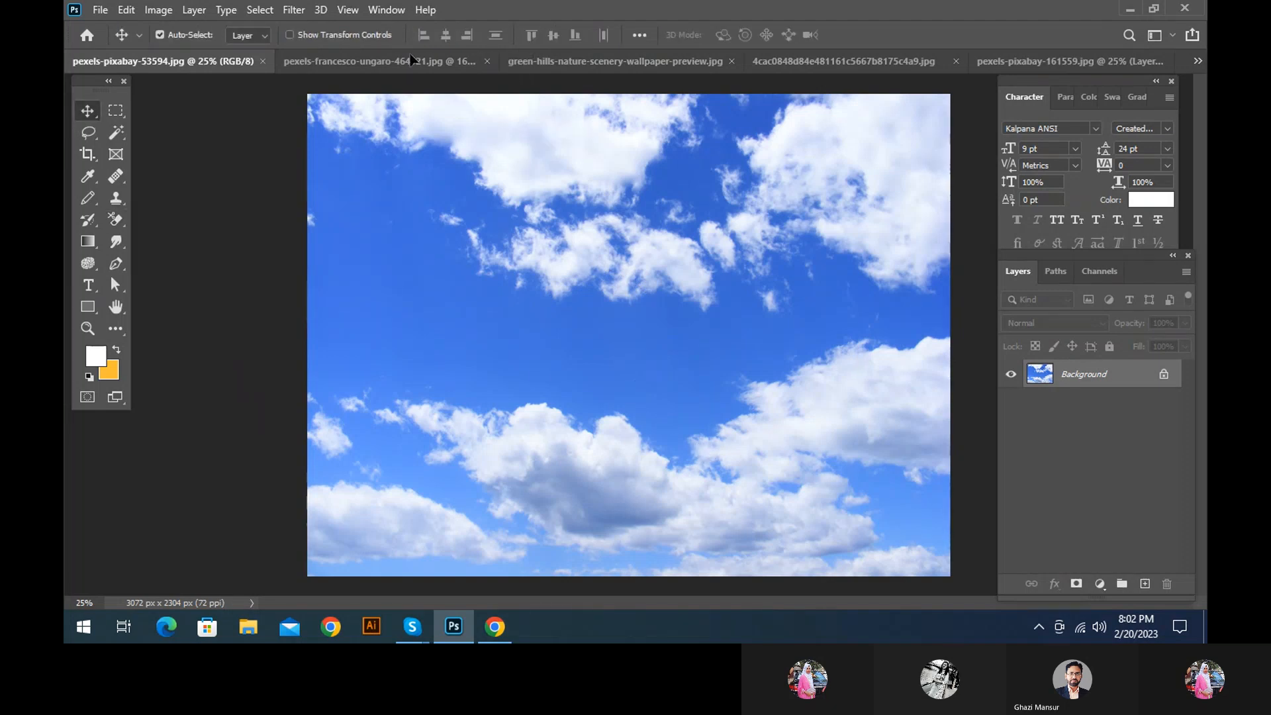
drag(411, 60, 559, 249)
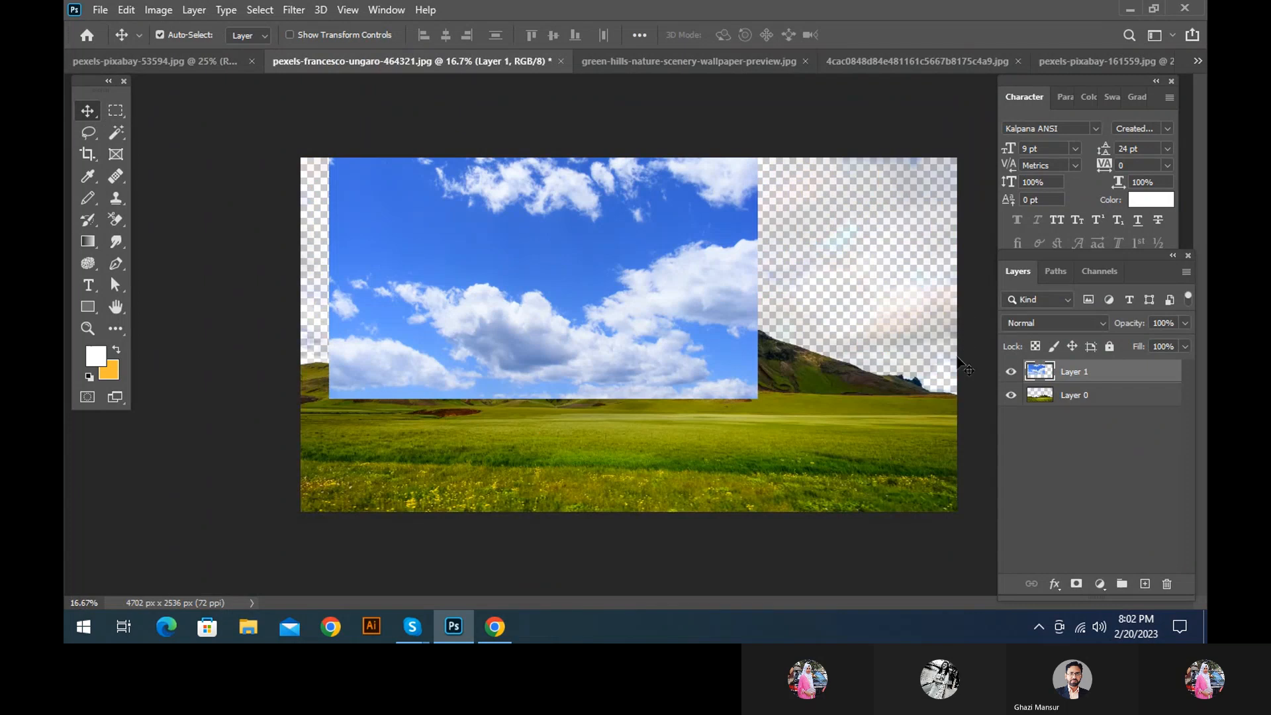
drag(1145, 384, 1078, 410)
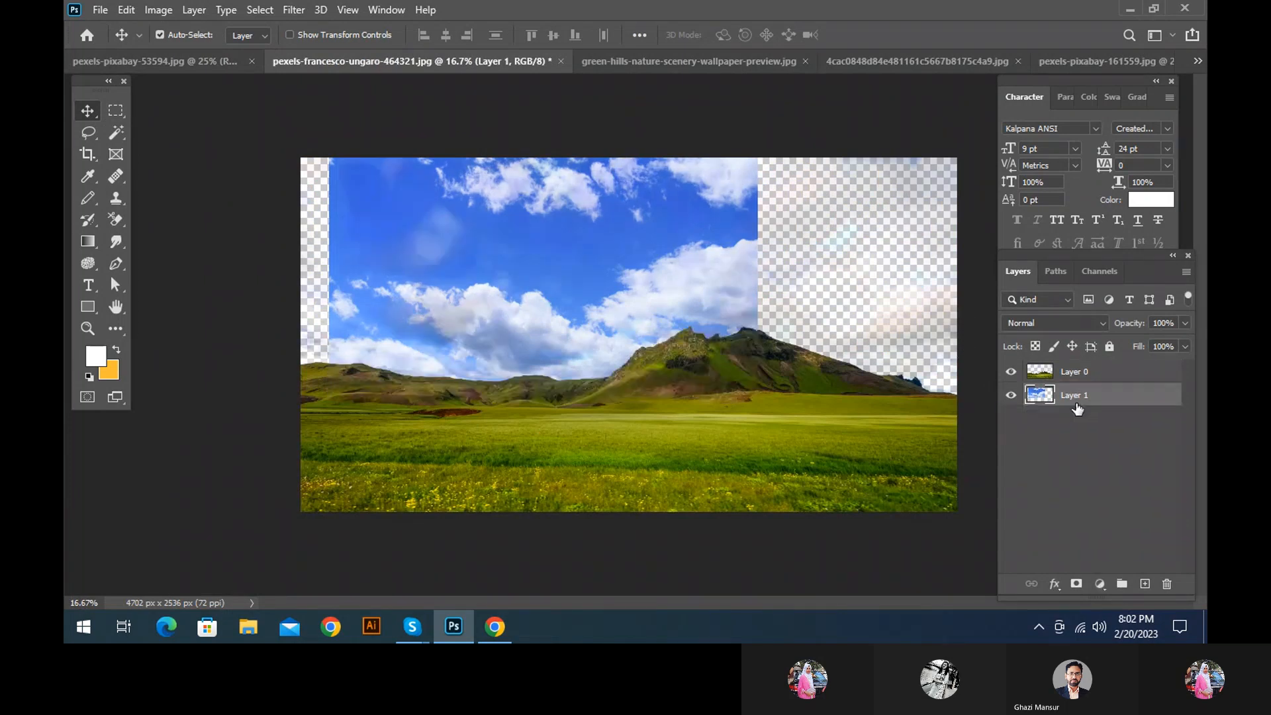
Convert the cloud layer to a smart object, scale it to about 155% and position it to fill the sky behind the mountains
right_click(1085, 404)
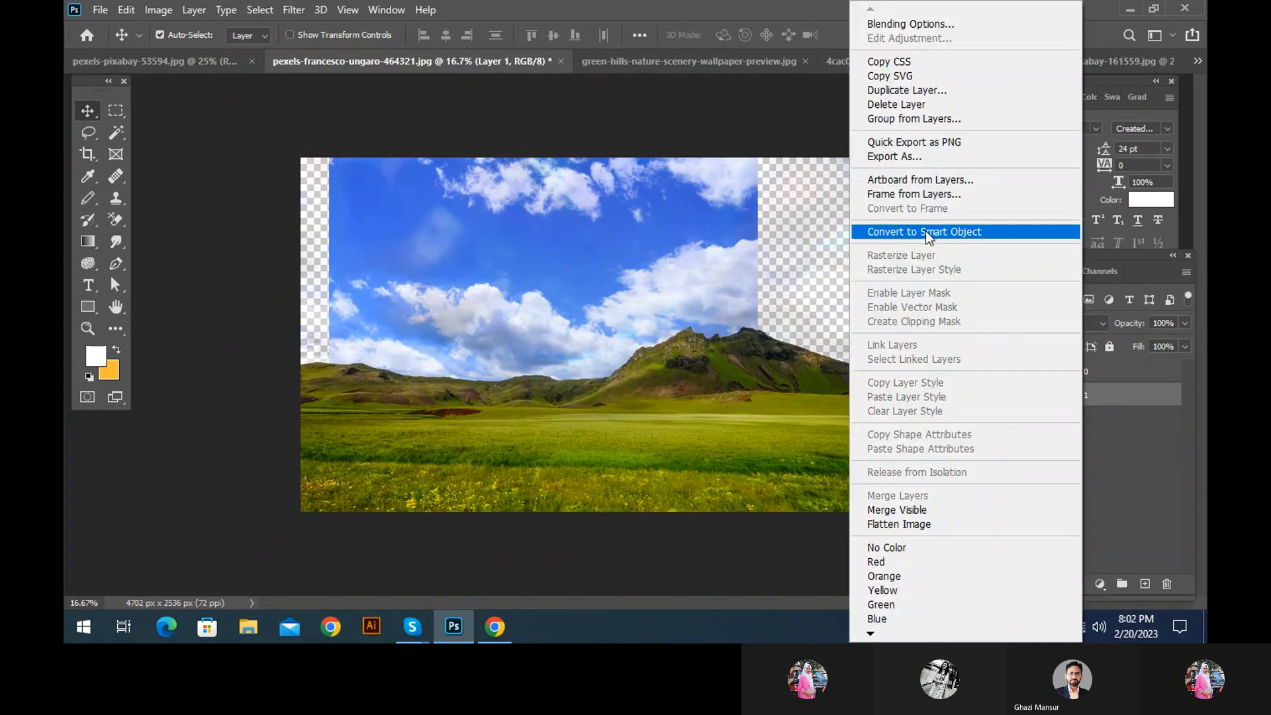
click(926, 232)
key(ctrl+t)
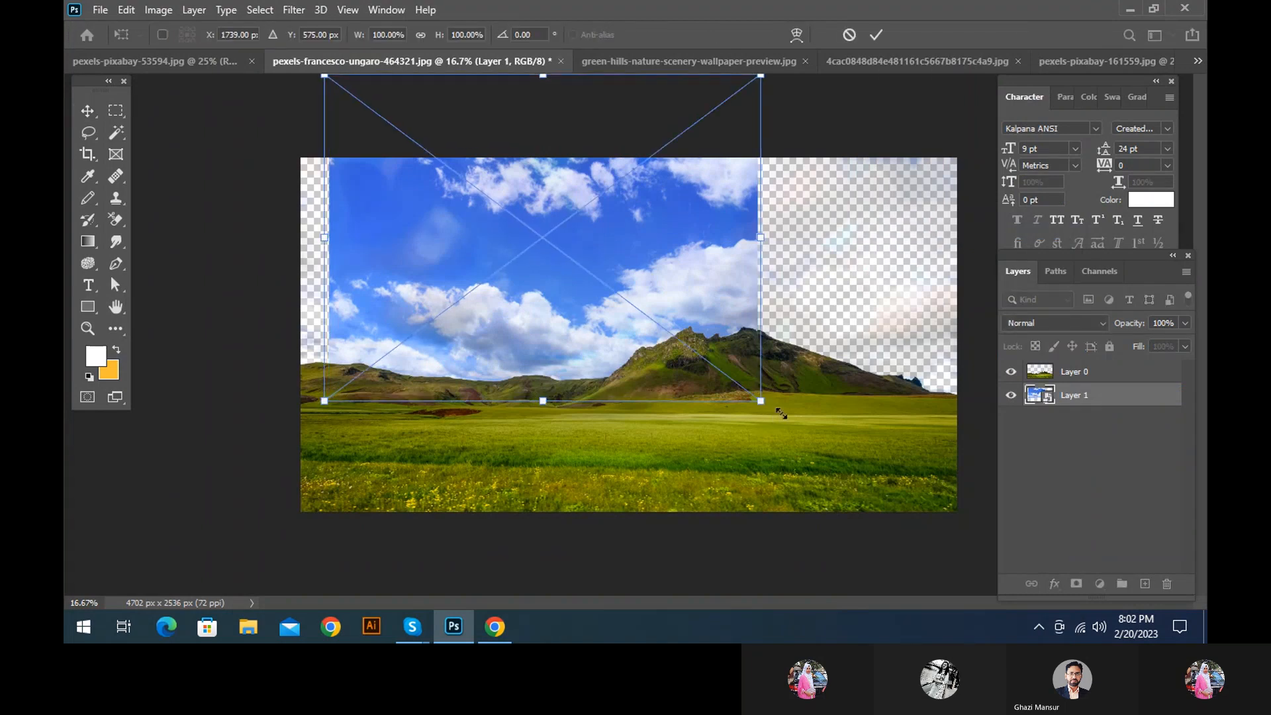
drag(760, 396, 943, 533)
drag(654, 387, 735, 375)
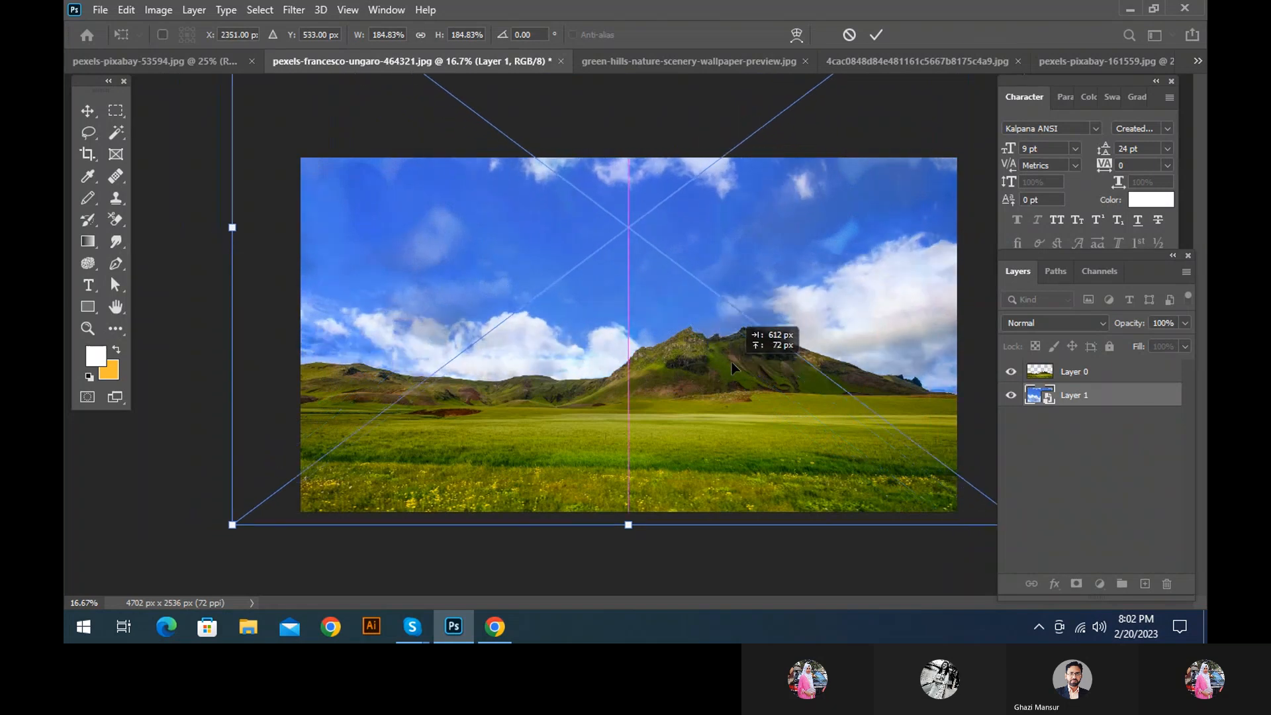
drag(232, 523, 293, 476)
drag(570, 341, 567, 506)
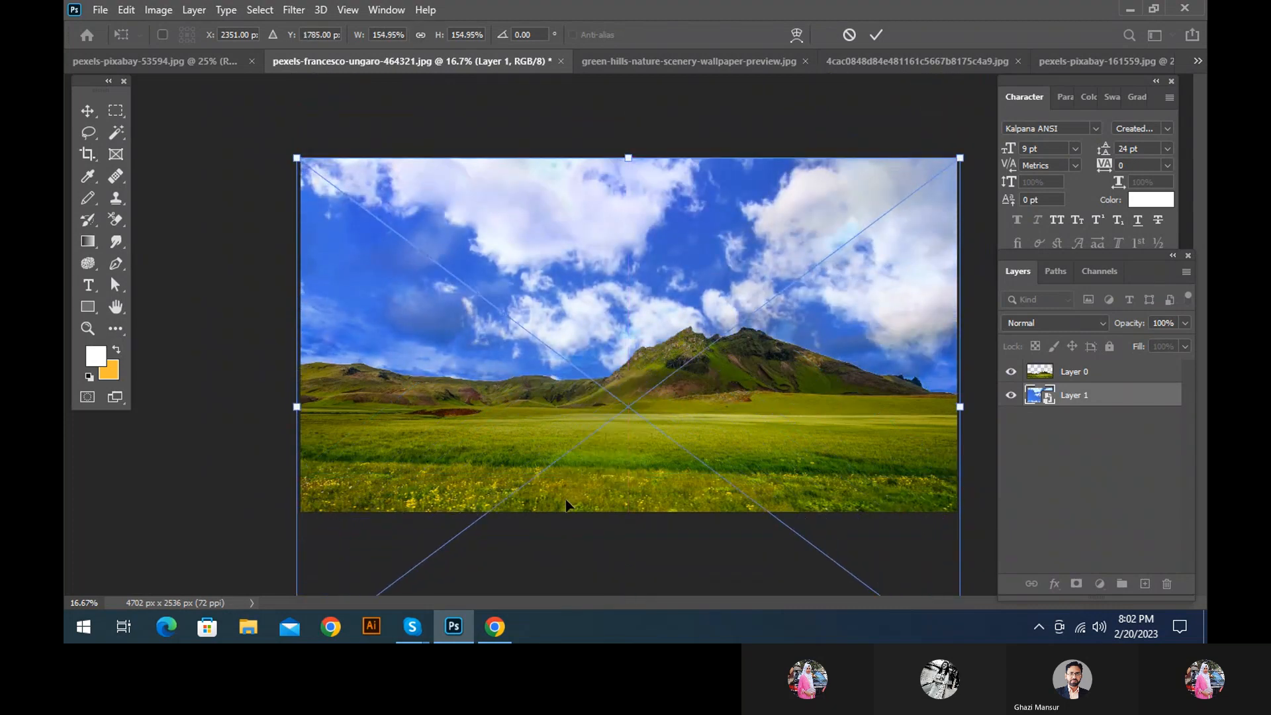
key(Return)
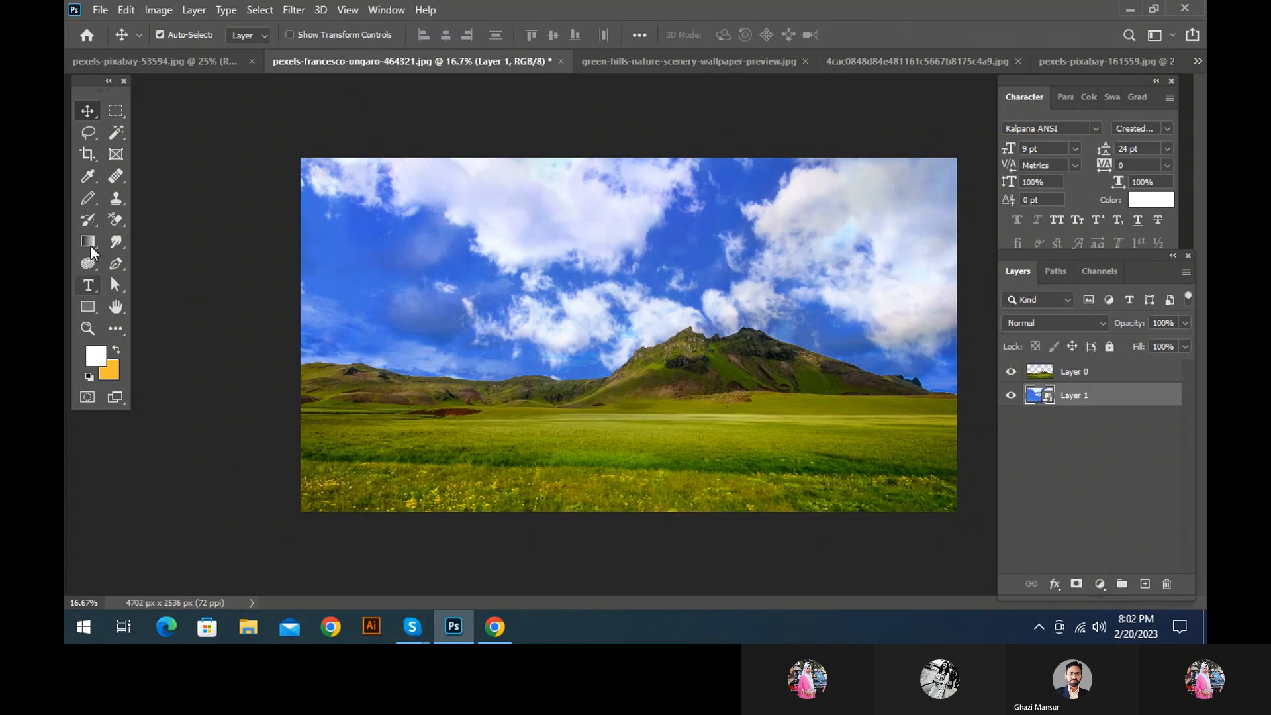
Set the Background Eraser's sampling to Background Swatch and make white the background colour in pexels-pixabay-161559.jpg
click(116, 219)
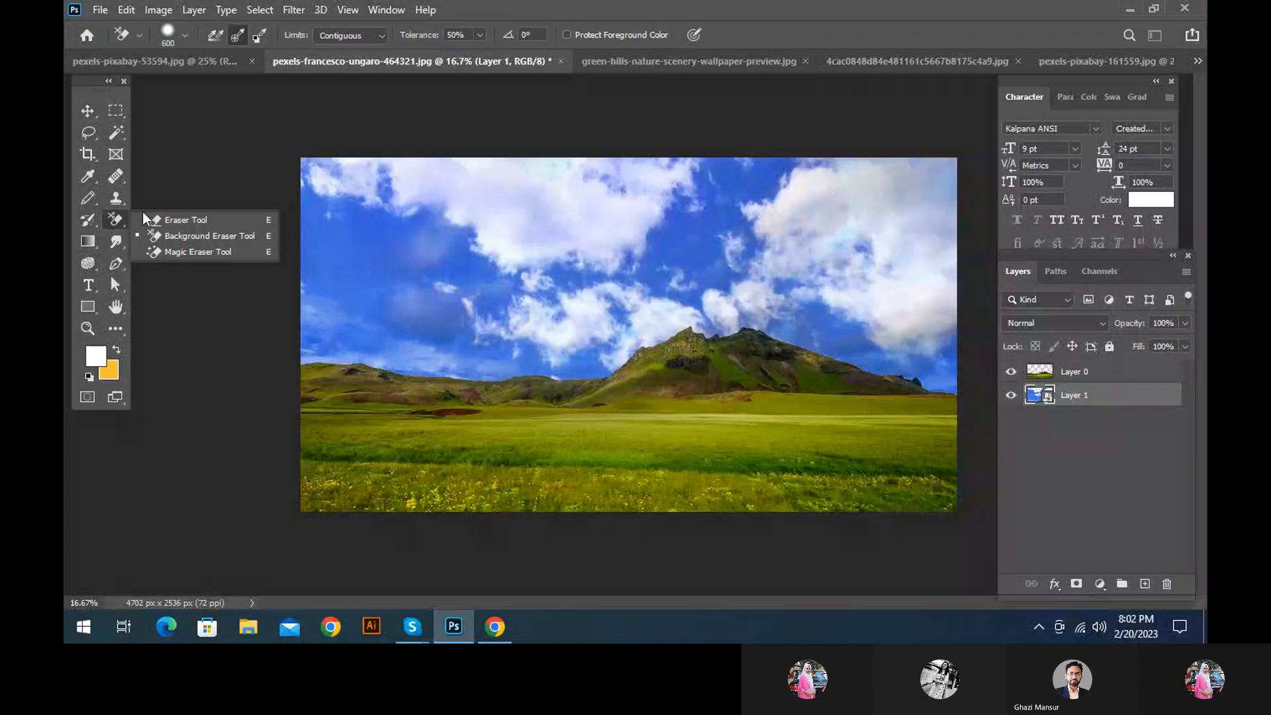
click(175, 236)
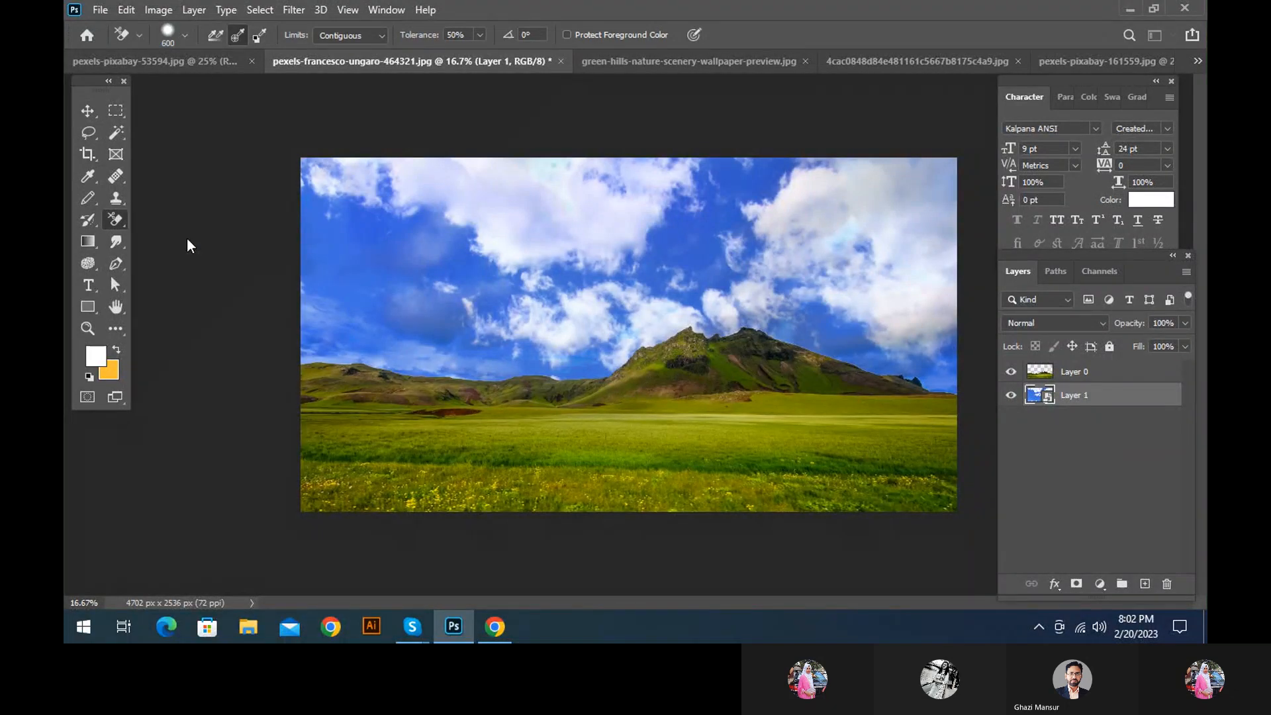
click(257, 41)
click(1092, 62)
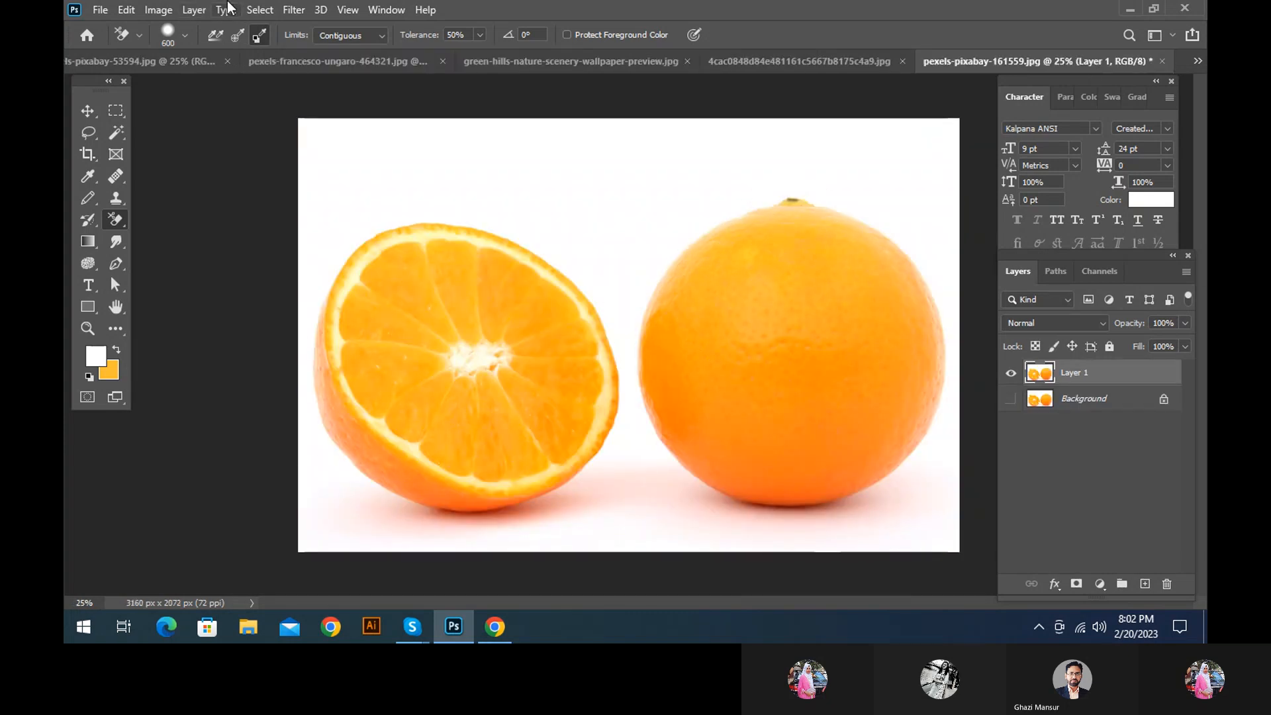
click(117, 349)
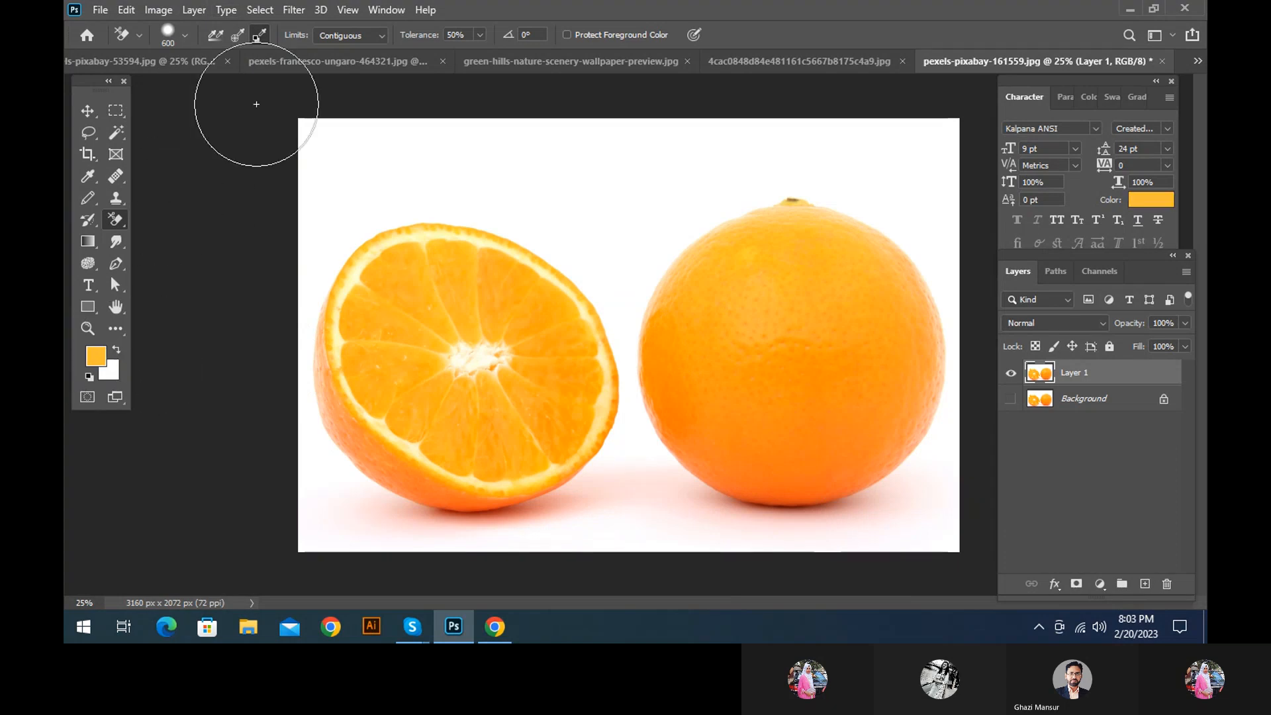
click(260, 35)
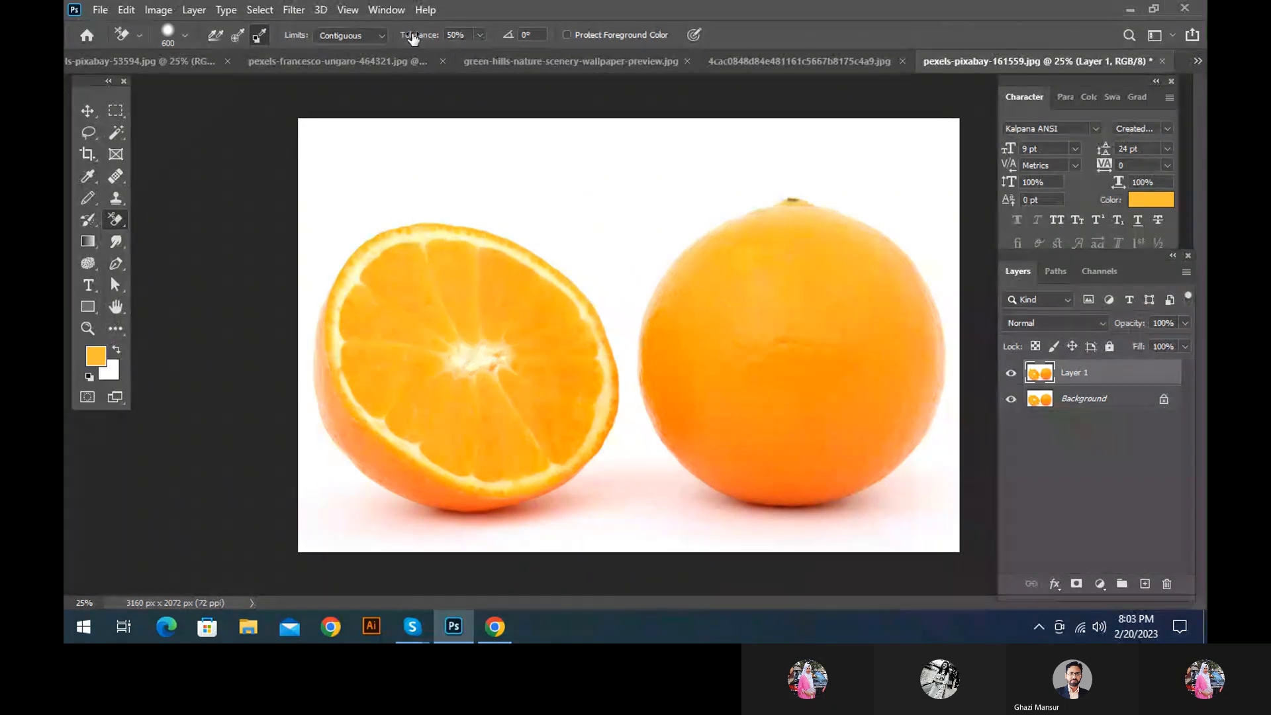
Hide the Background layer and erase the white centre of the halved orange on Layer 1 with the Background Eraser
right_click(108, 225)
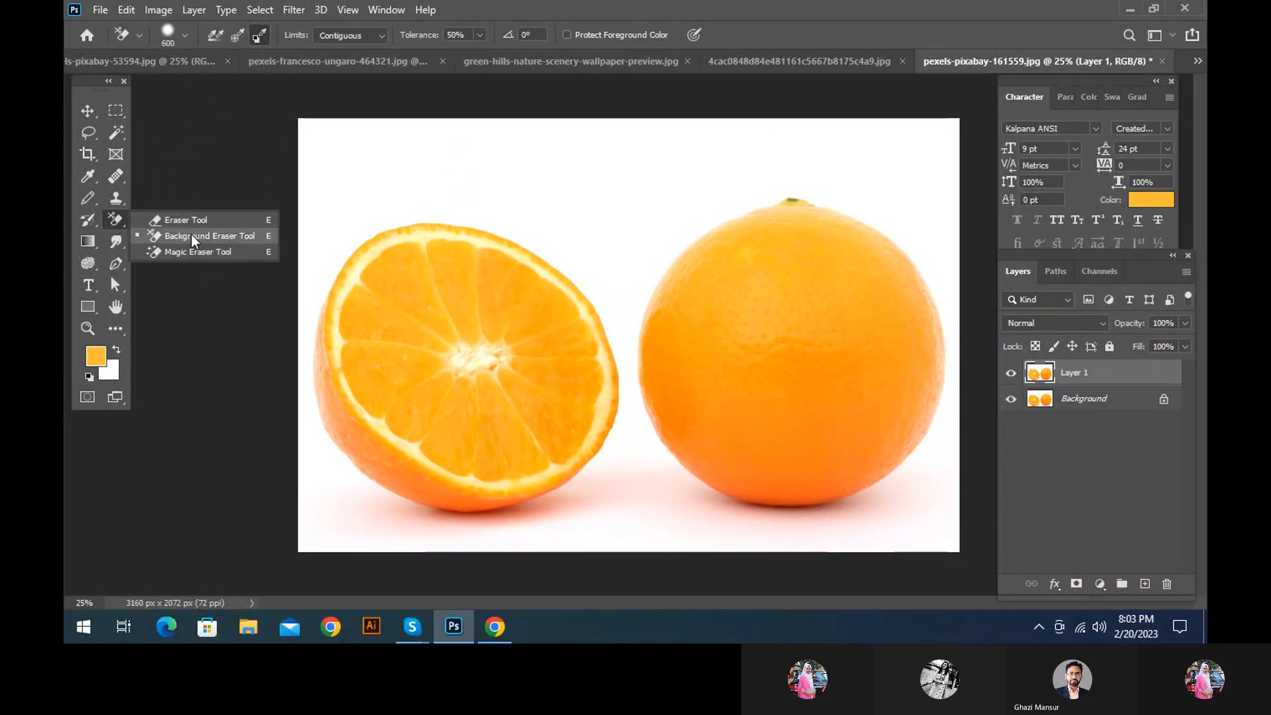
click(192, 234)
click(1012, 398)
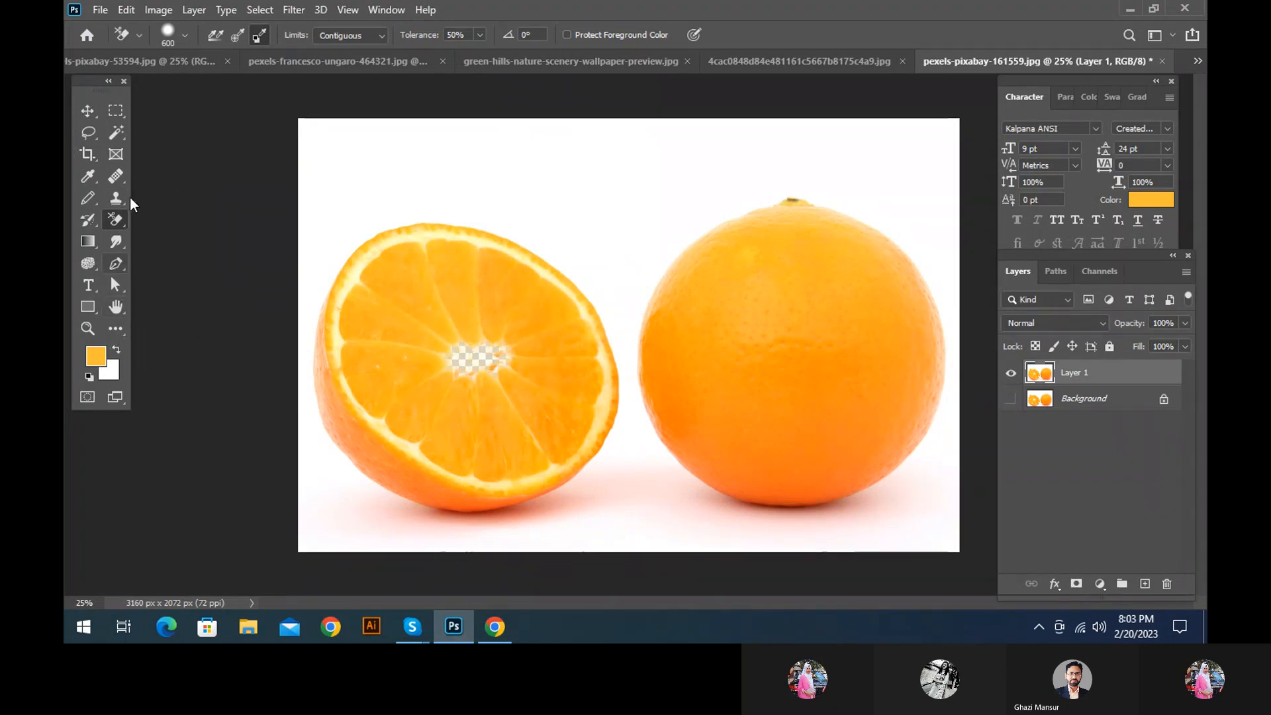
Sample a deeper orange from the photo as the foreground colour with the Eyedropper Tool
click(86, 175)
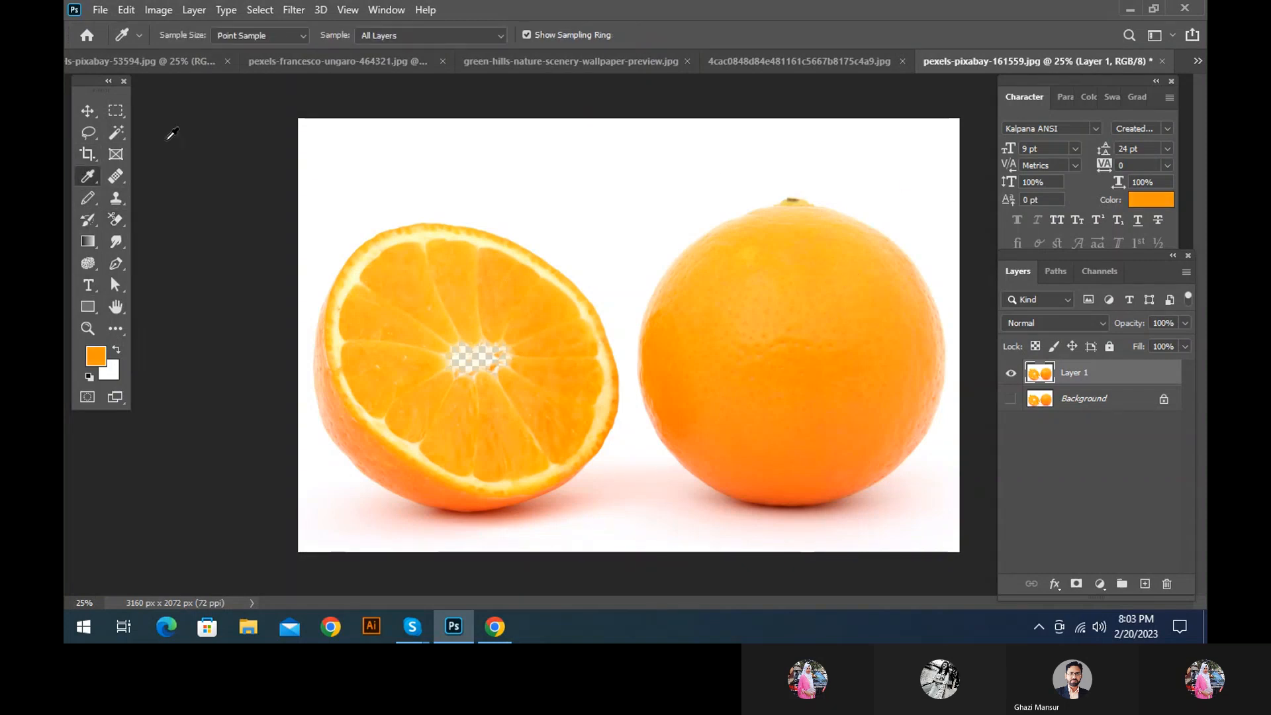
Make the sampled orange the background colour and erase the matching areas of both oranges on Layer 1 with the Background Eraser
click(116, 348)
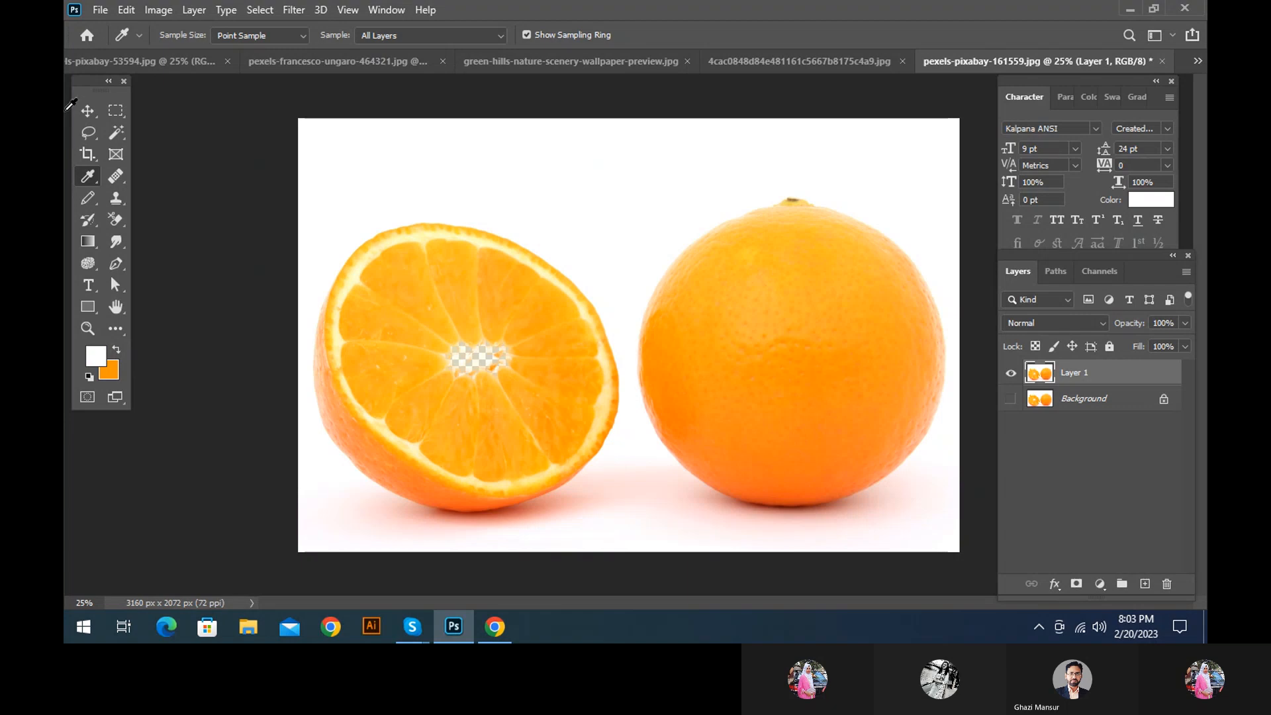
click(117, 226)
click(190, 239)
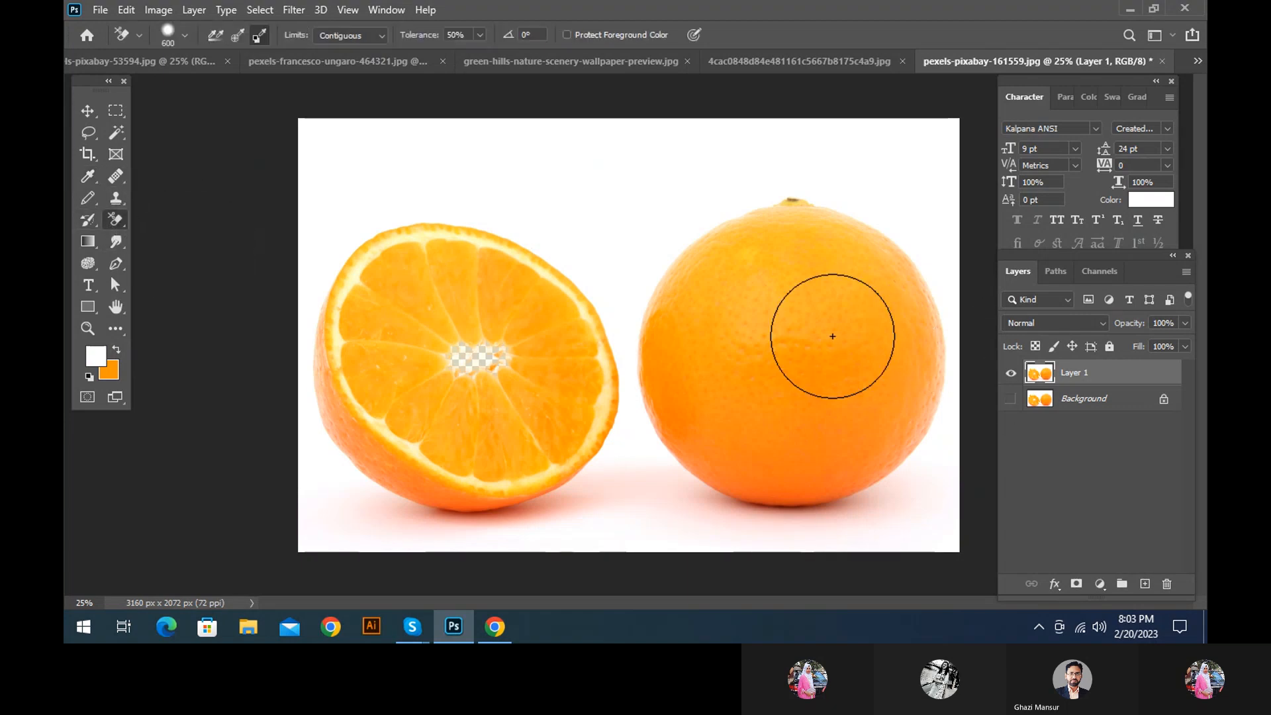
mouse_move(831, 335)
mouse_down()
mouse_move(797, 390)
mouse_move(743, 361)
mouse_move(780, 266)
mouse_move(766, 408)
mouse_move(832, 261)
mouse_move(735, 355)
mouse_move(917, 306)
mouse_move(658, 380)
mouse_move(876, 402)
mouse_move(677, 326)
mouse_move(923, 443)
mouse_move(782, 295)
mouse_move(909, 397)
mouse_move(676, 303)
mouse_move(962, 388)
mouse_move(739, 416)
mouse_move(846, 472)
mouse_move(695, 468)
mouse_up()
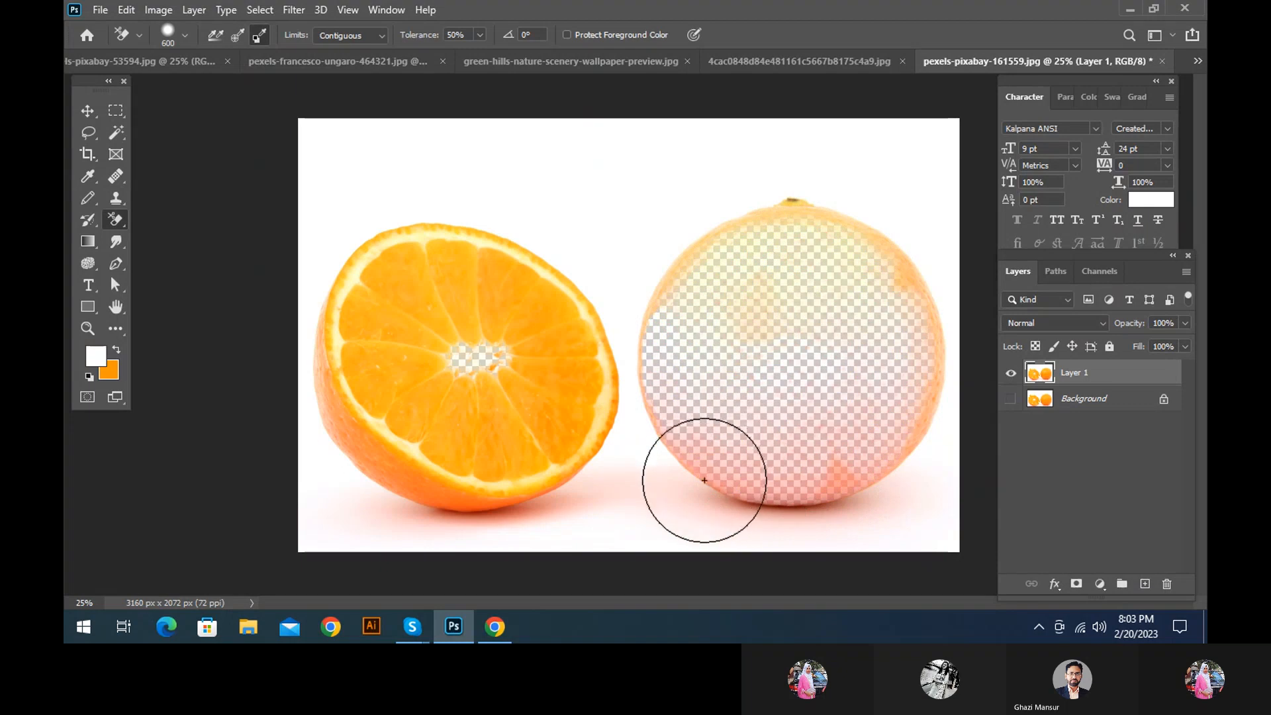
mouse_move(550, 318)
mouse_down()
mouse_move(487, 421)
mouse_move(292, 318)
mouse_move(417, 364)
mouse_move(534, 468)
mouse_move(608, 472)
mouse_move(432, 441)
mouse_move(475, 317)
mouse_move(598, 271)
mouse_move(455, 290)
mouse_up()
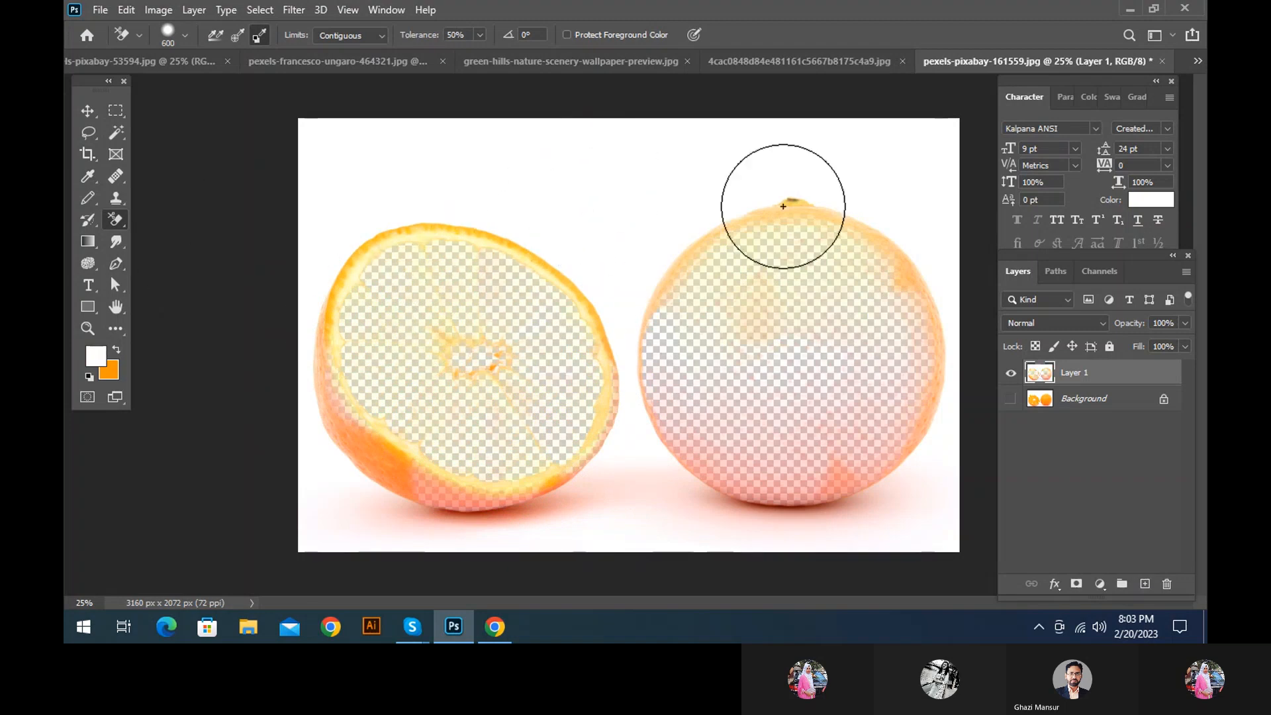
Undo the orange erasures and revert pexels-pixabay-161559.jpg to its last saved version
key(ctrl+z)
key(ctrl+z)
key(ctrl+z)
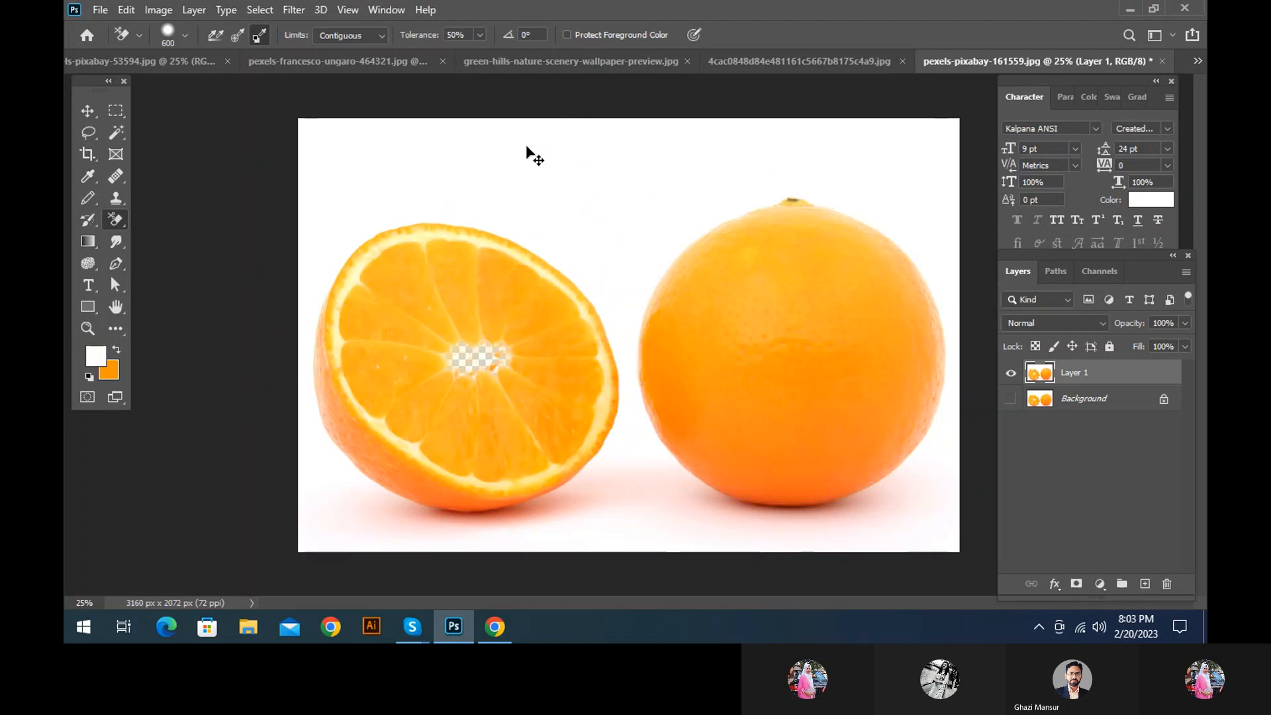
key(ctrl+z)
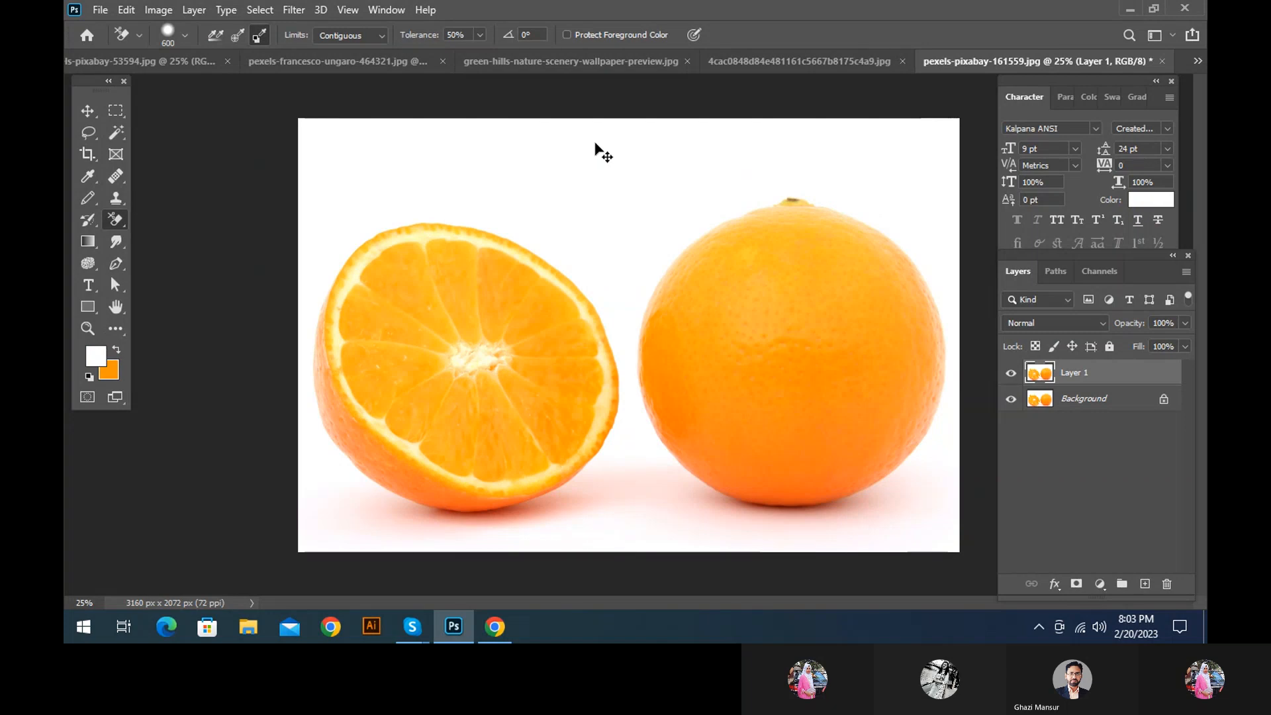
click(1012, 399)
key(ctrl+z)
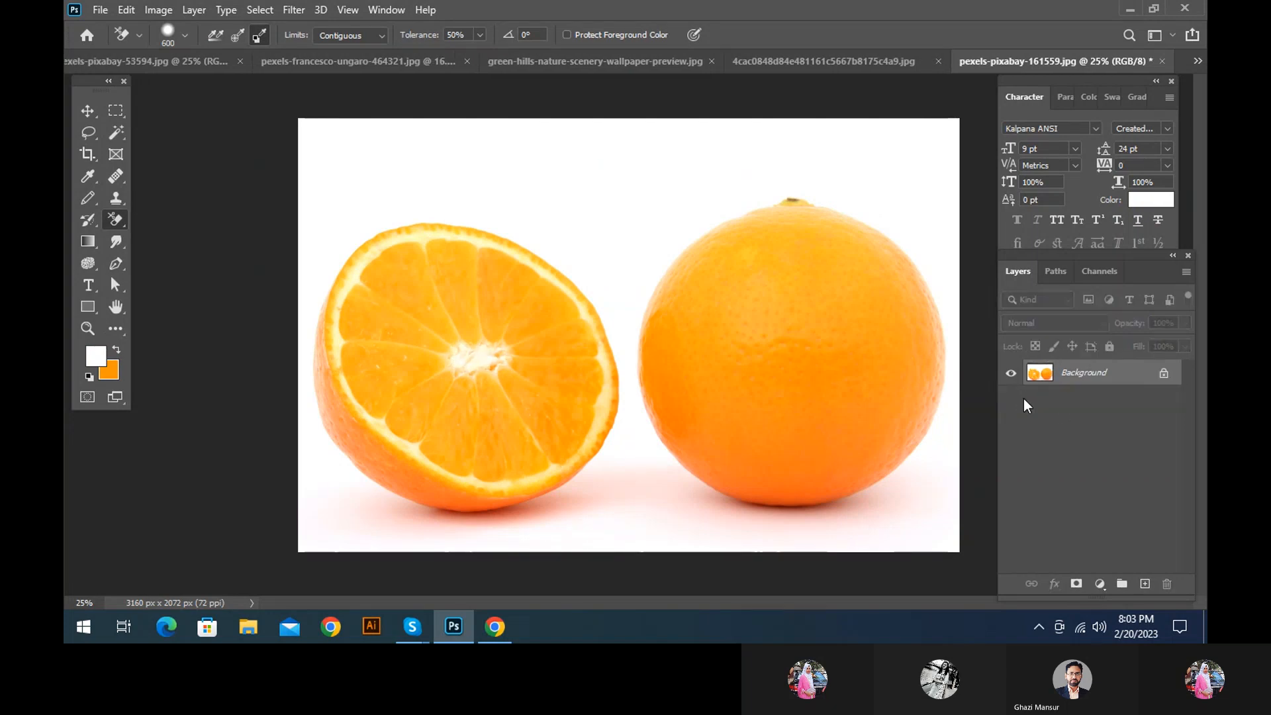
key(ctrl+z)
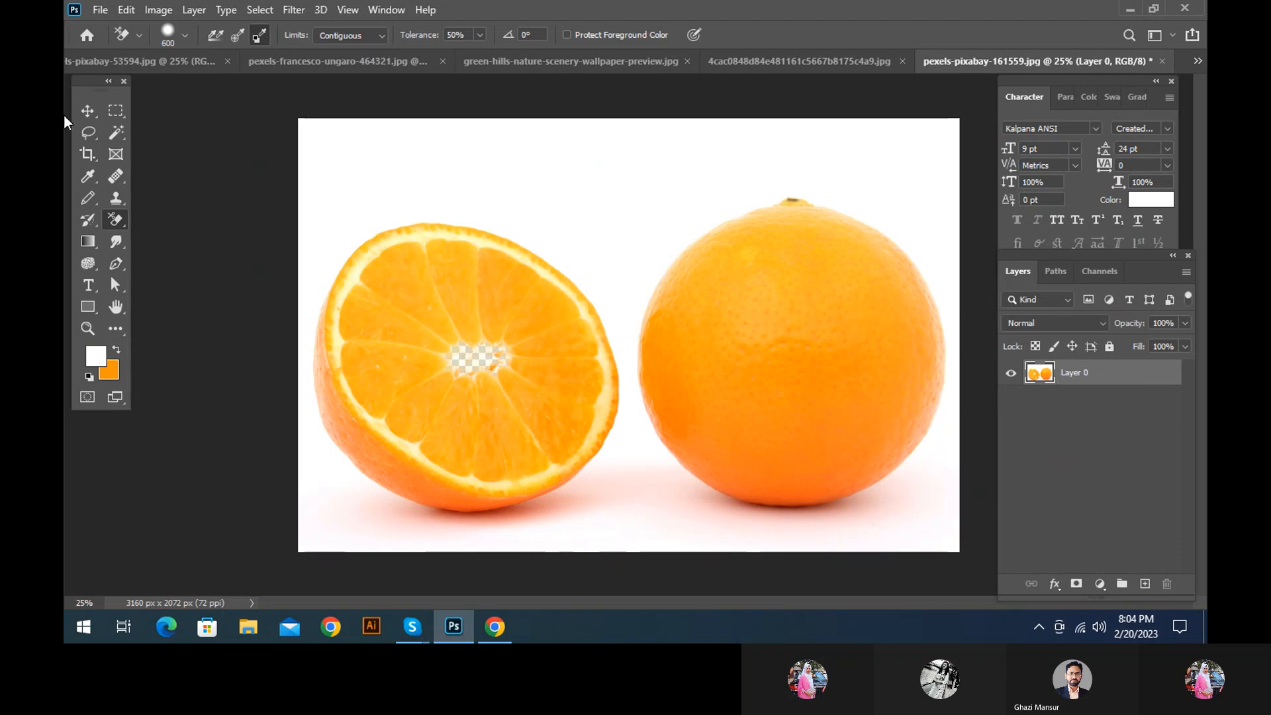
click(126, 10)
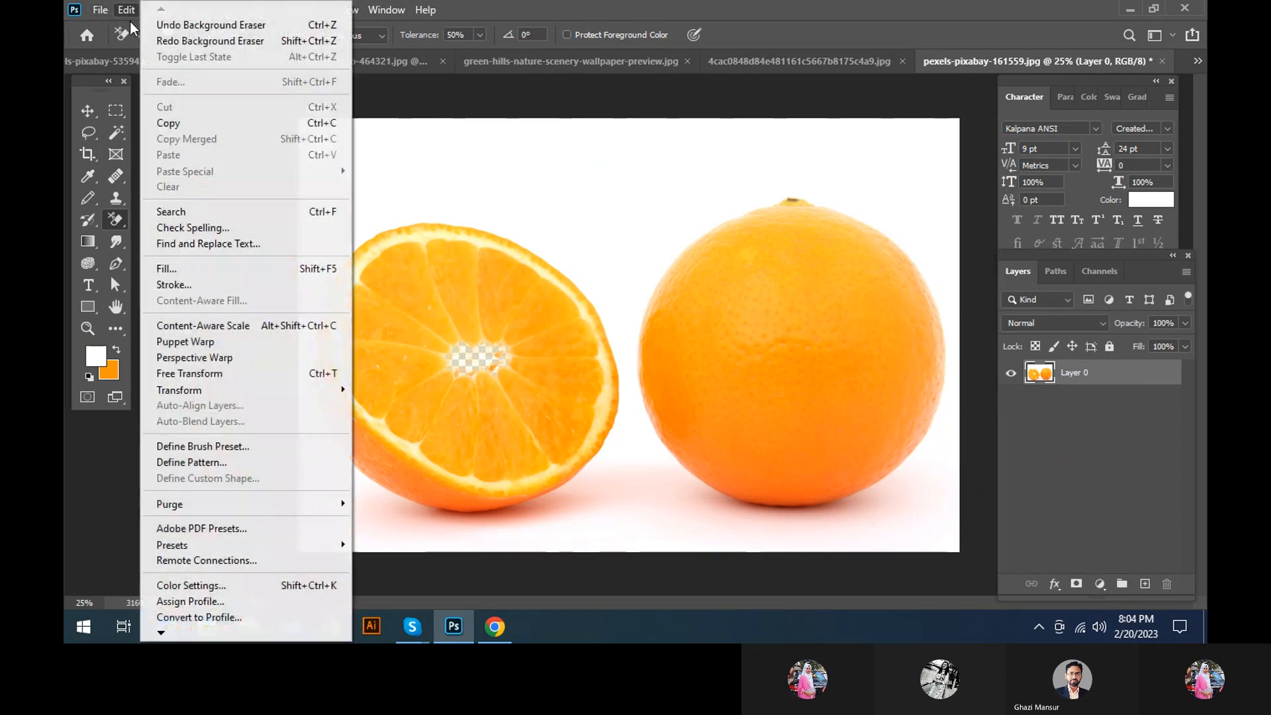
click(165, 41)
click(98, 13)
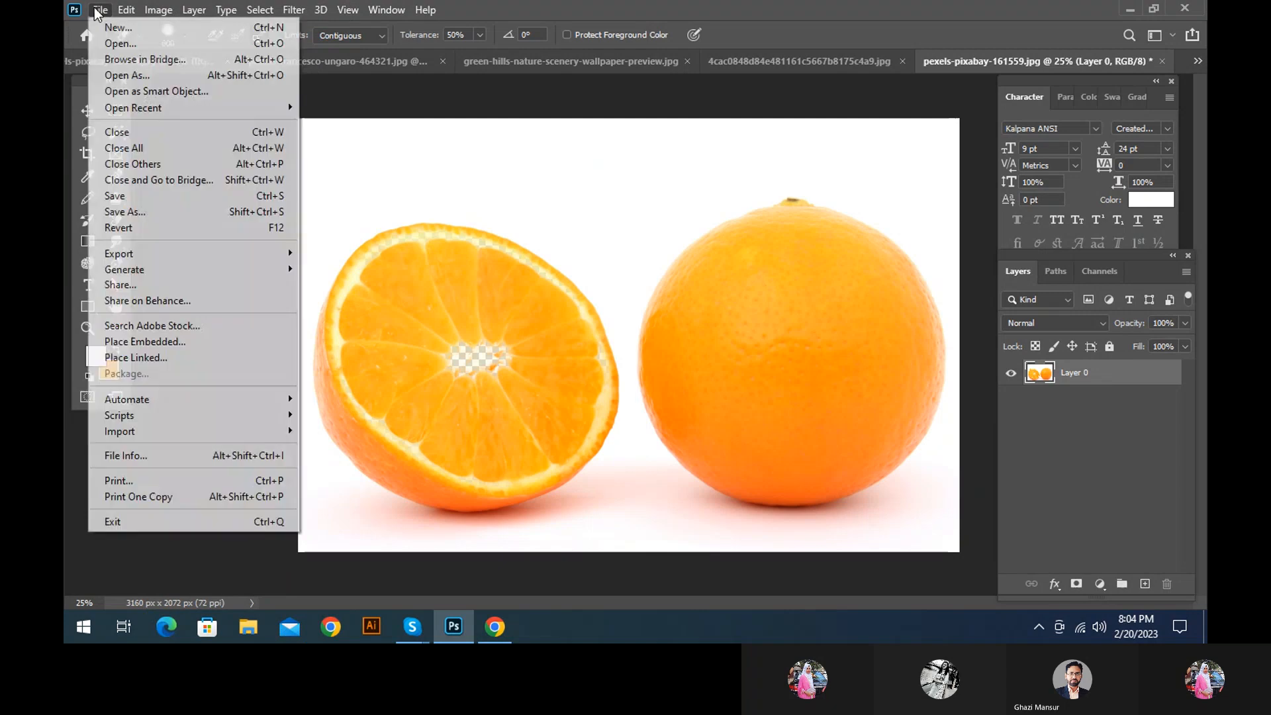
click(125, 228)
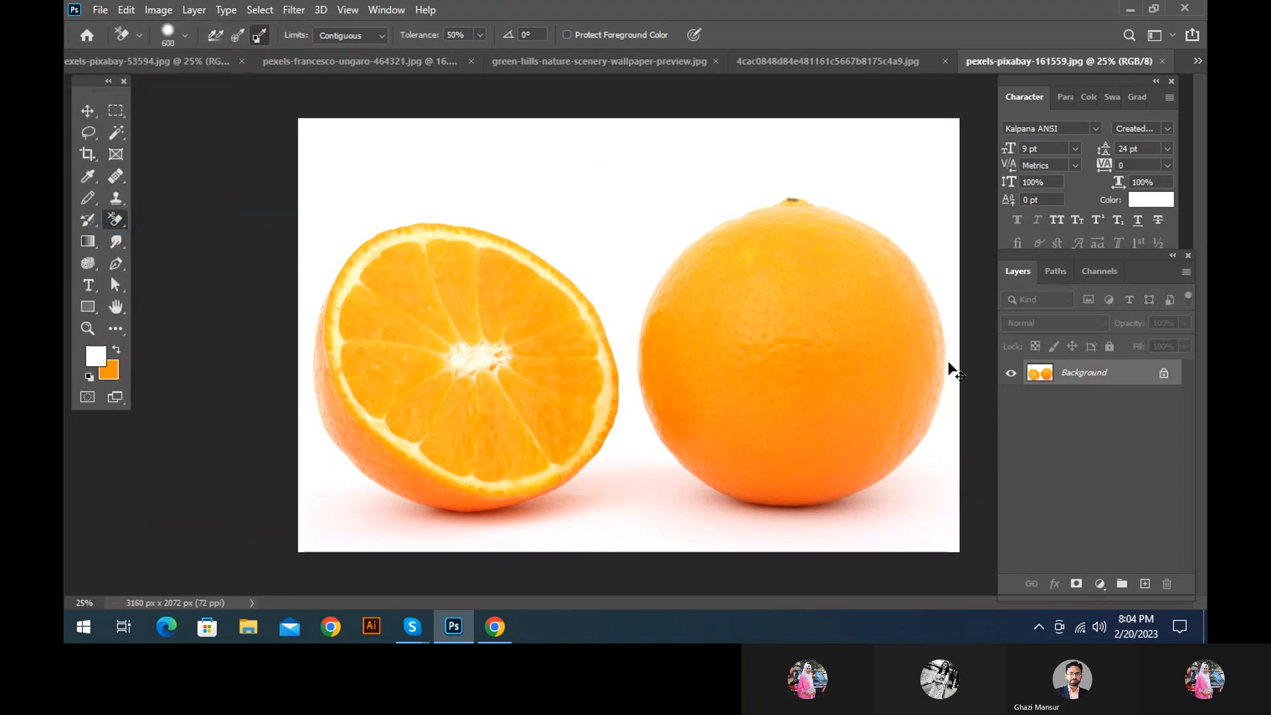
Duplicate the Background layer, hide the original, and set the Background Eraser's limits to Discontiguous
key(ctrl+j)
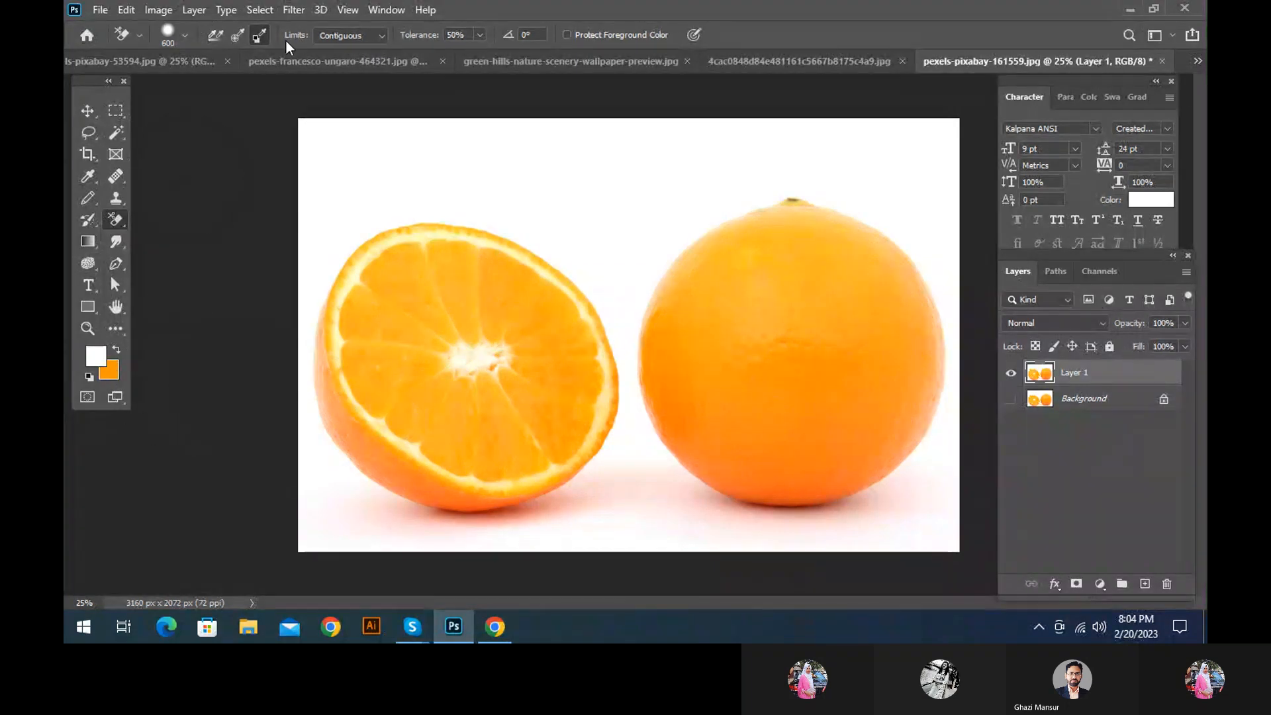
click(350, 36)
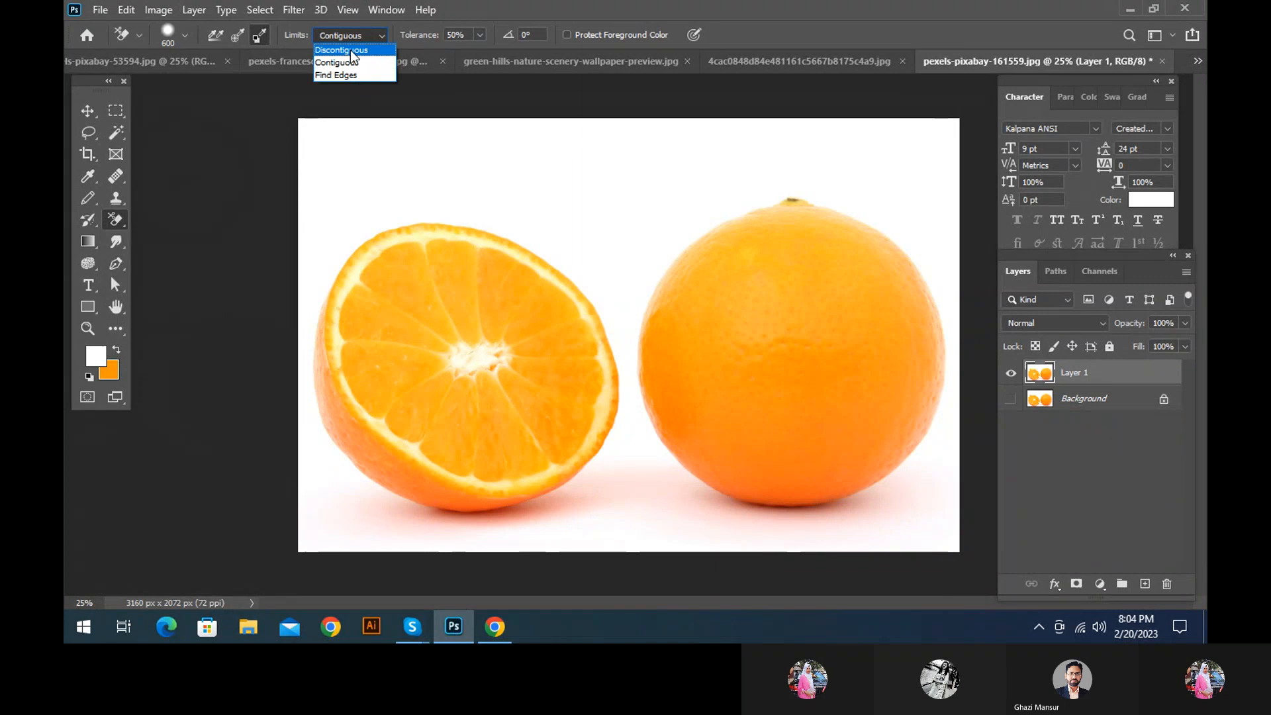
click(351, 50)
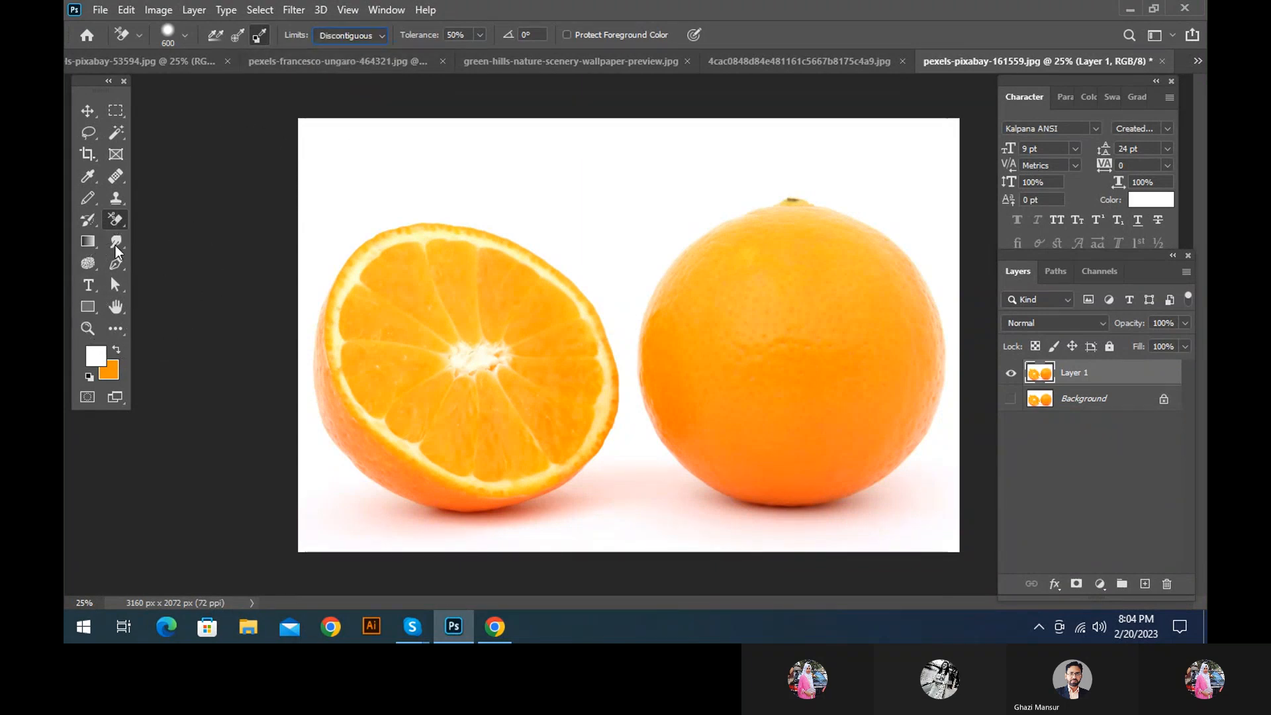
Erase the orange colour from both the halved and the whole orange on Layer 1, and undo the strokes
mouse_move(493, 382)
mouse_down()
mouse_move(393, 391)
mouse_move(458, 291)
mouse_move(549, 311)
mouse_move(415, 407)
mouse_move(370, 371)
mouse_move(571, 405)
mouse_move(367, 413)
mouse_move(281, 399)
mouse_up()
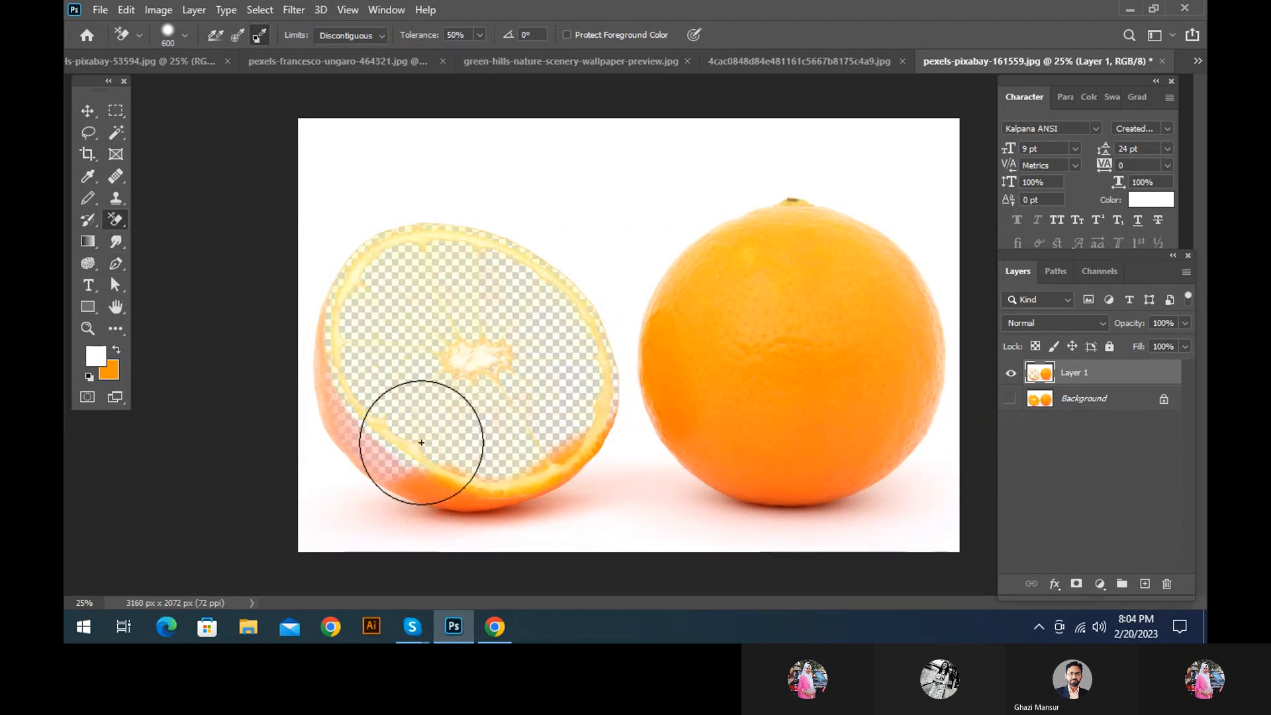
drag(422, 442, 326, 369)
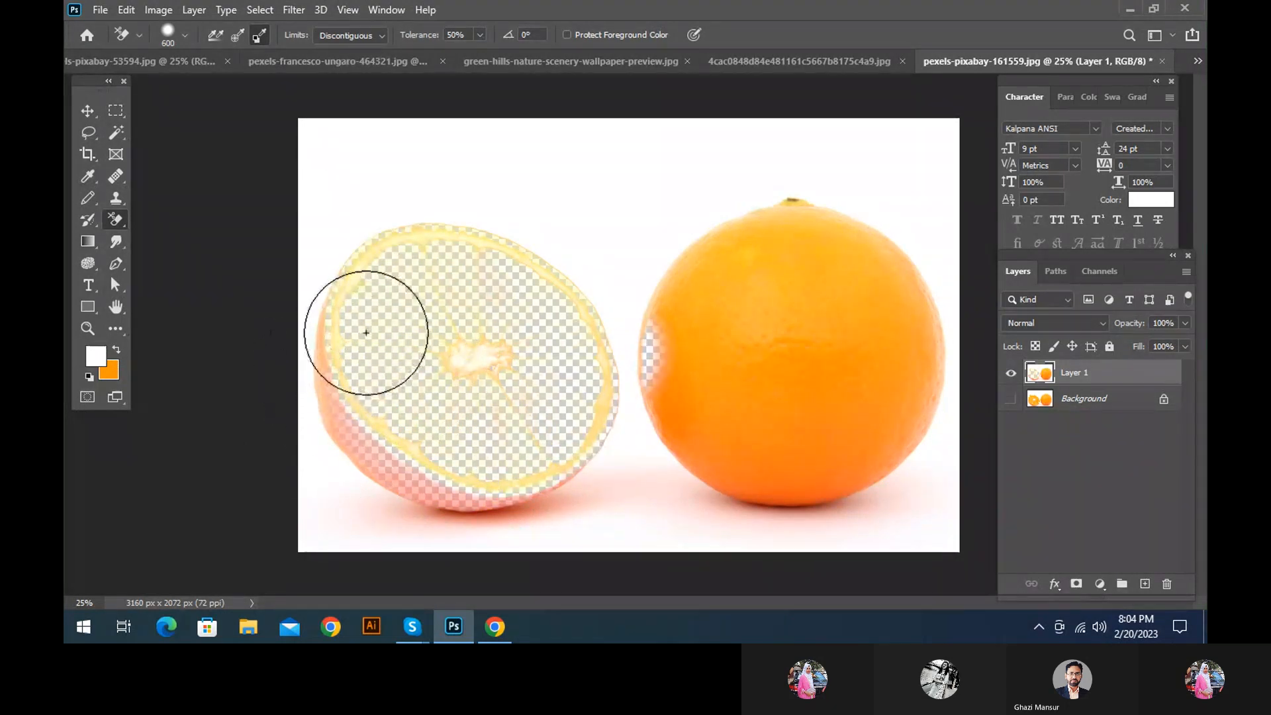
mouse_move(625, 377)
mouse_down()
mouse_move(931, 452)
mouse_move(820, 267)
mouse_move(958, 353)
mouse_move(682, 383)
mouse_move(781, 317)
mouse_move(982, 455)
mouse_move(748, 491)
mouse_move(804, 213)
mouse_up()
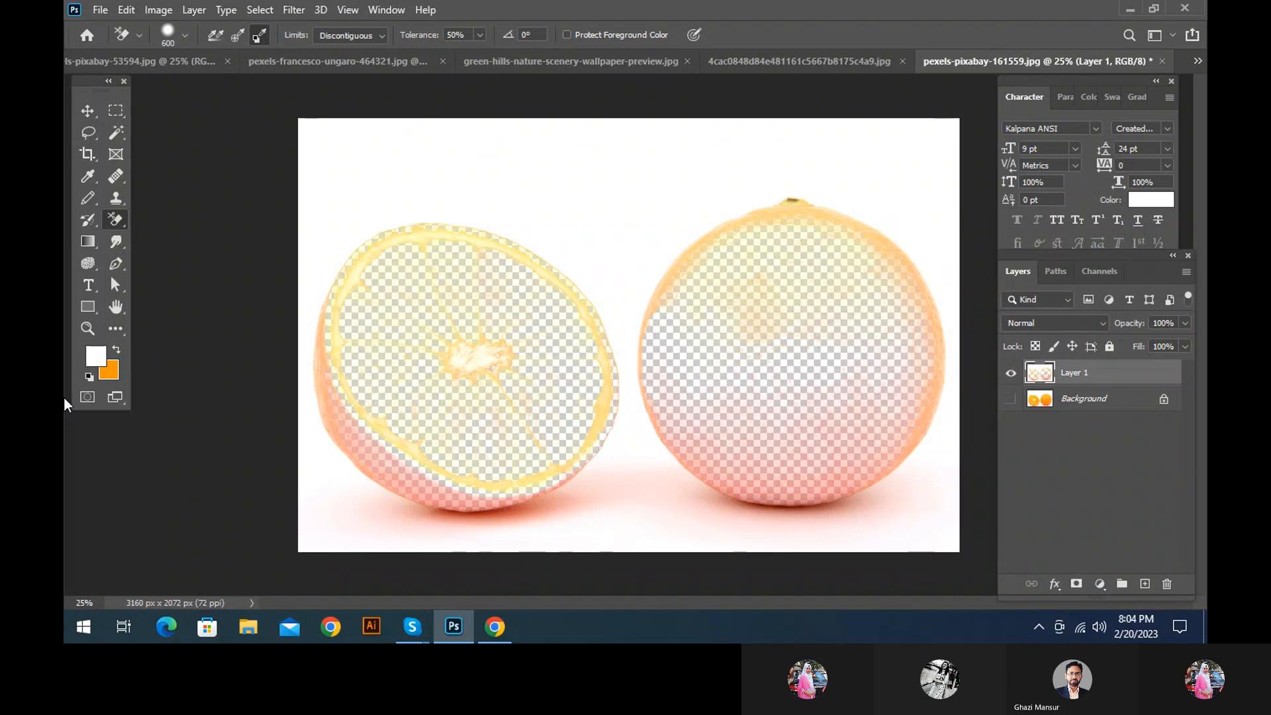
key(ctrl+z)
key(ctrl+z)
key(ctrl+z)
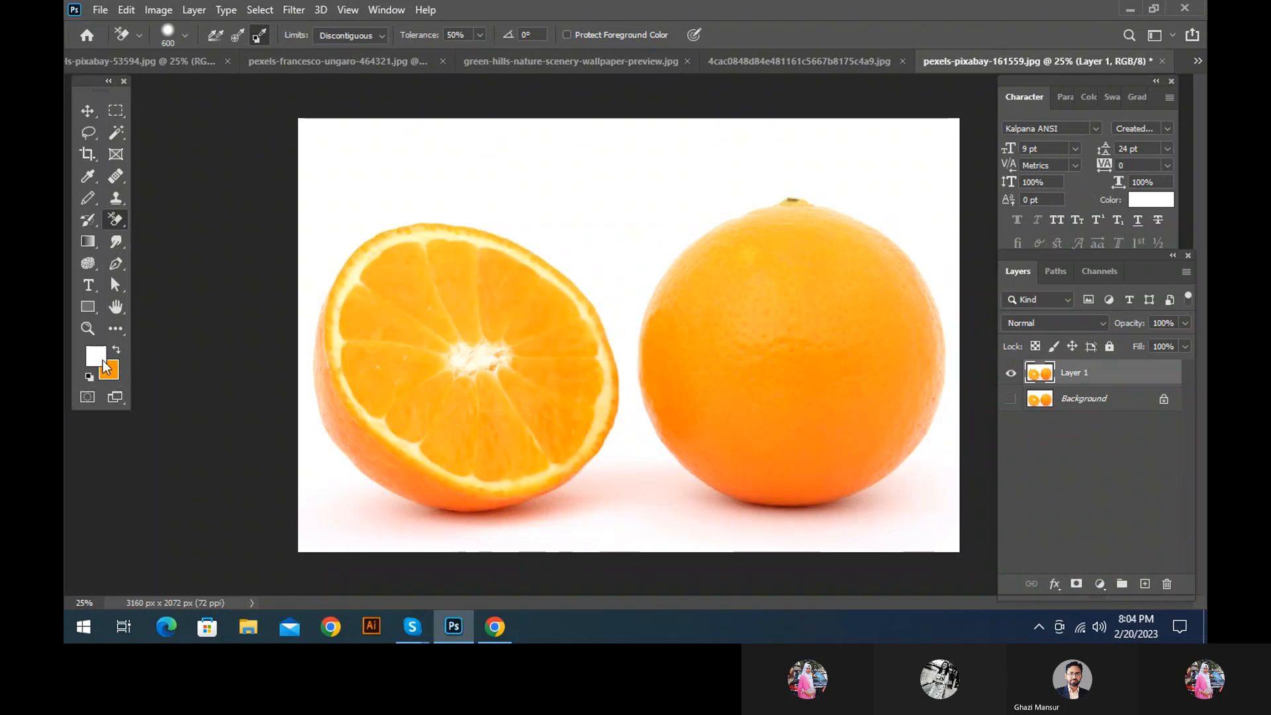
Set the foreground colour to a green, #79ce0a
click(102, 362)
click(967, 426)
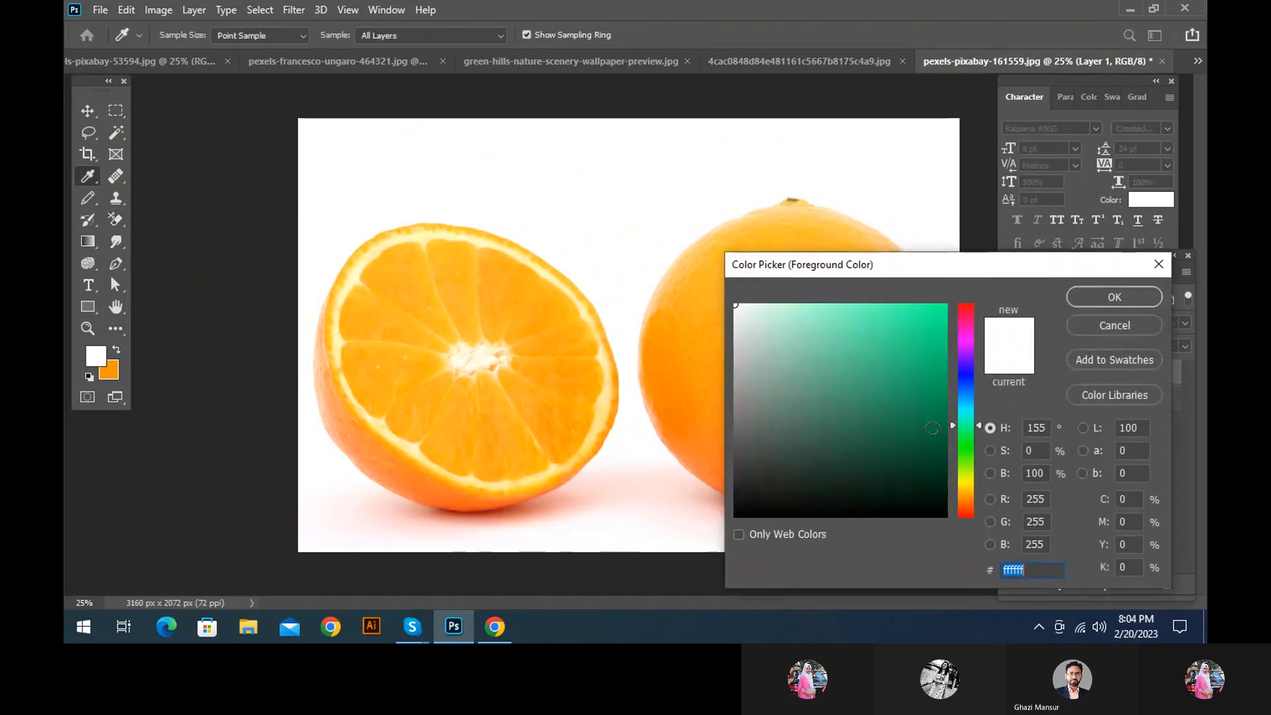
click(933, 428)
drag(964, 440, 965, 467)
drag(918, 377, 937, 345)
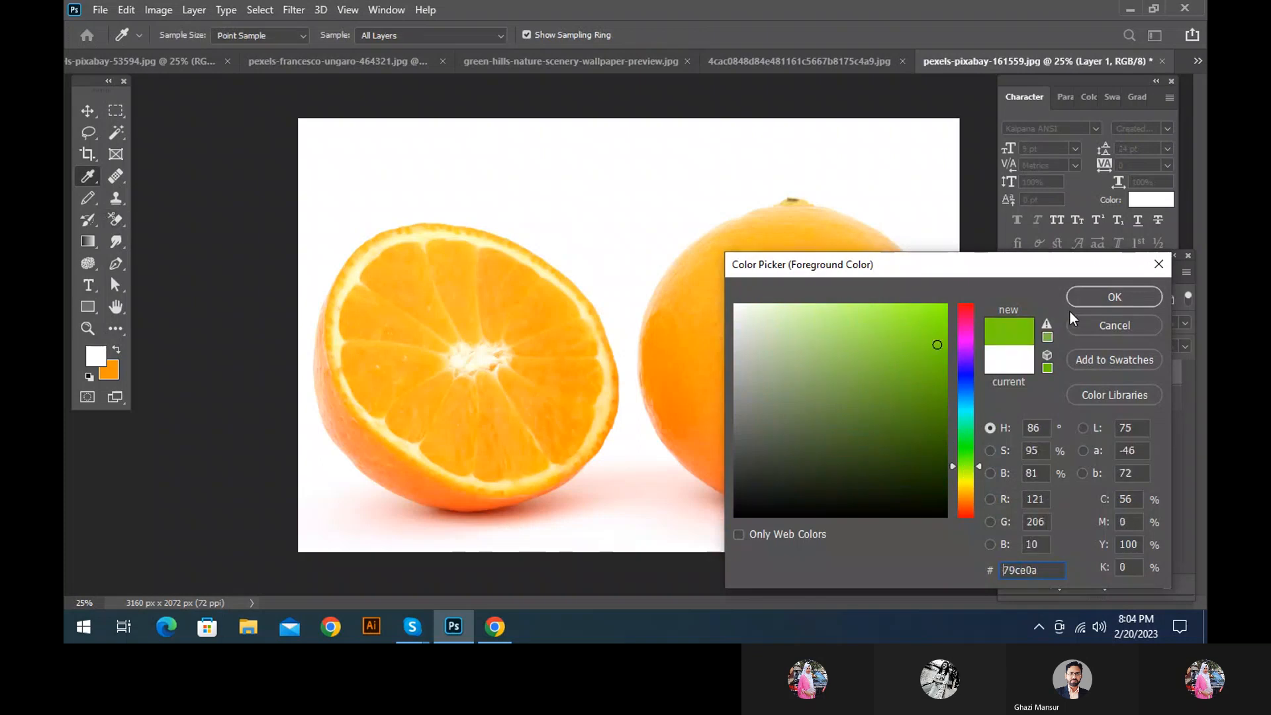
click(1116, 297)
Try erasing both oranges on Layer 1 with green as the foreground colour, and undo the erasing
mouse_move(490, 295)
mouse_down()
mouse_move(443, 446)
mouse_move(511, 448)
mouse_move(491, 374)
mouse_move(754, 324)
mouse_move(951, 383)
mouse_move(815, 417)
mouse_move(732, 241)
mouse_move(935, 380)
mouse_up()
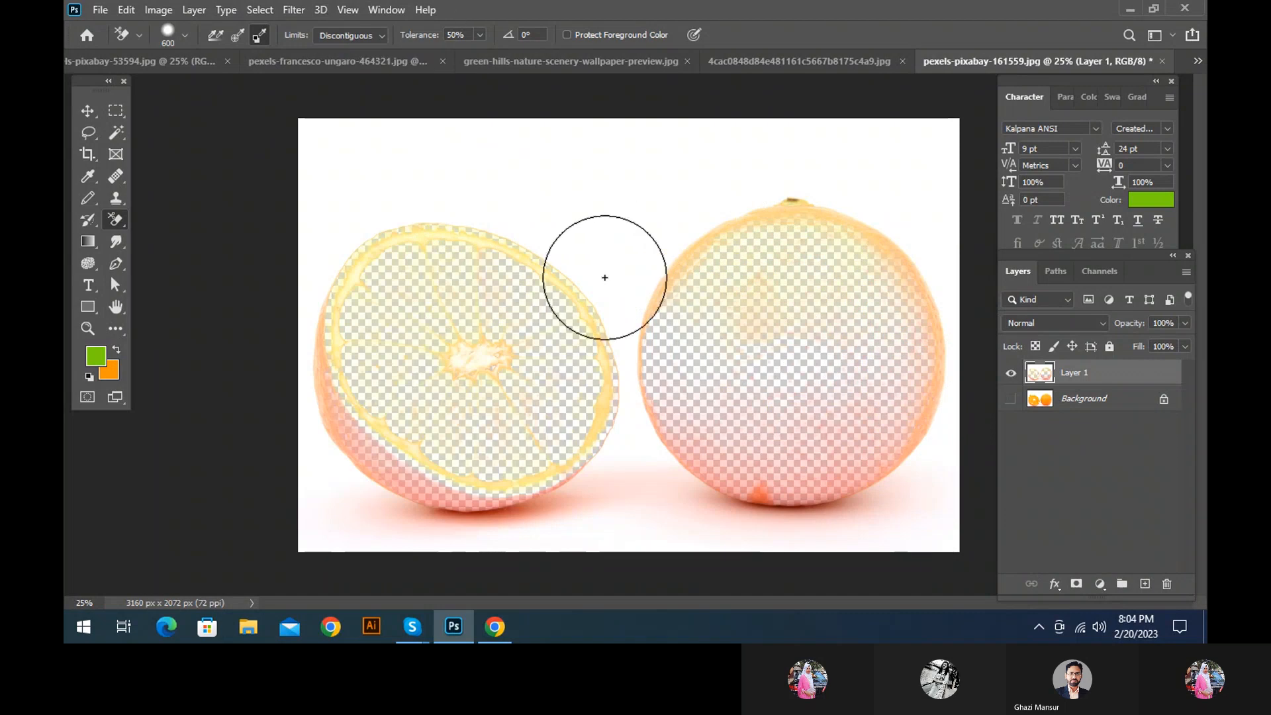
key(ctrl+z)
key(ctrl+z)
key(ctrl+z)
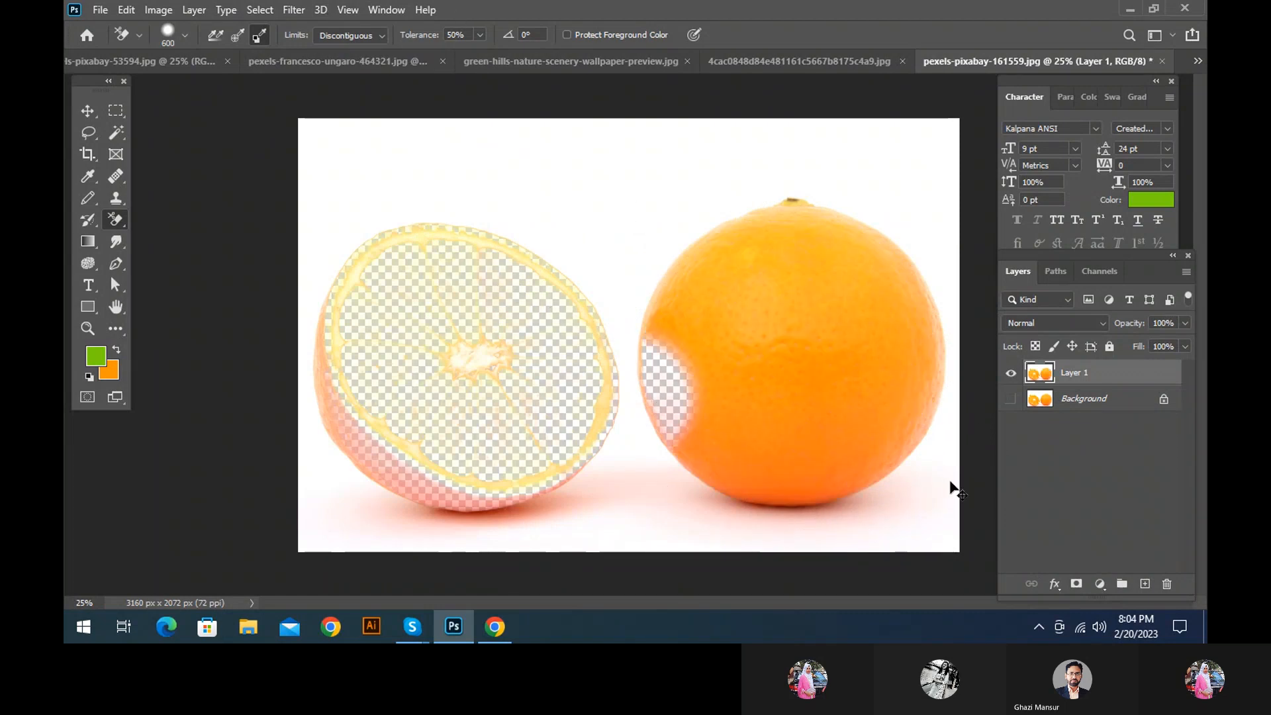
Try erasing the halved orange's flesh with the Background Eraser's limits set to Find Edges, and undo back to the single Background layer
click(366, 37)
click(332, 78)
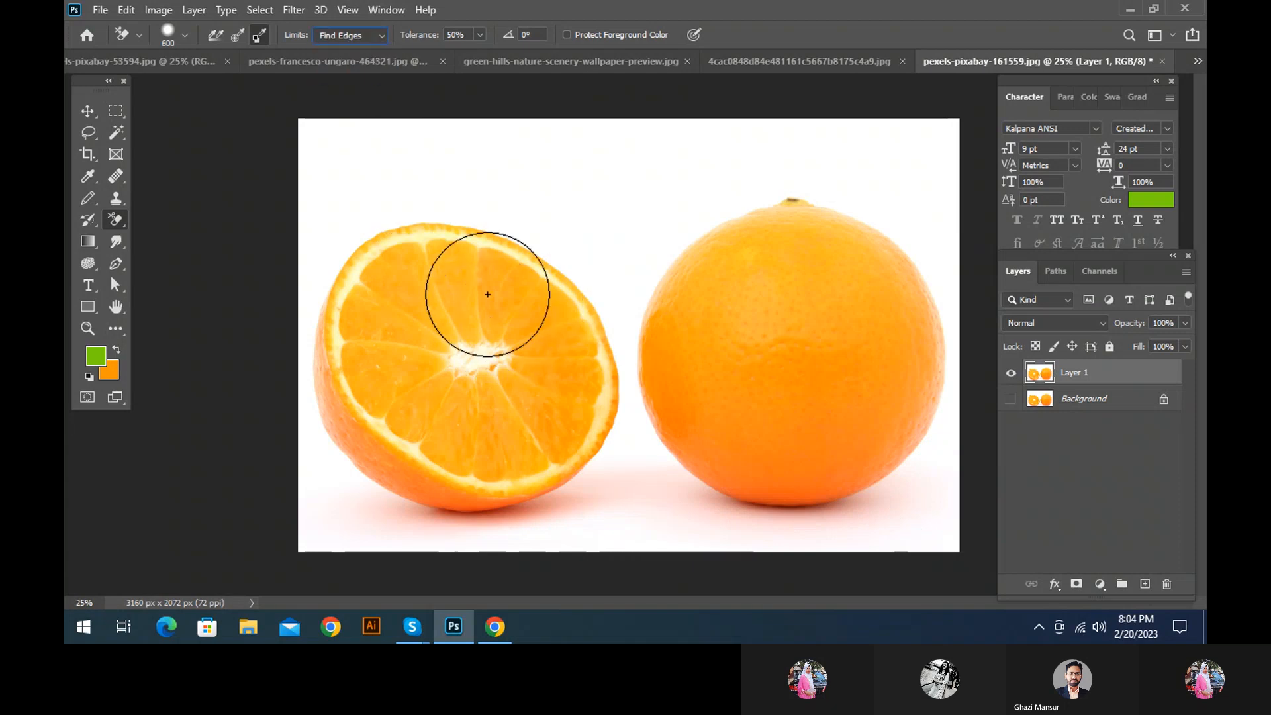
mouse_move(428, 231)
mouse_down()
mouse_move(370, 299)
mouse_move(374, 368)
mouse_move(536, 486)
mouse_move(580, 369)
mouse_move(396, 289)
mouse_move(397, 382)
mouse_move(365, 379)
mouse_move(494, 314)
mouse_move(395, 355)
mouse_move(481, 446)
mouse_move(453, 342)
mouse_move(516, 388)
mouse_up()
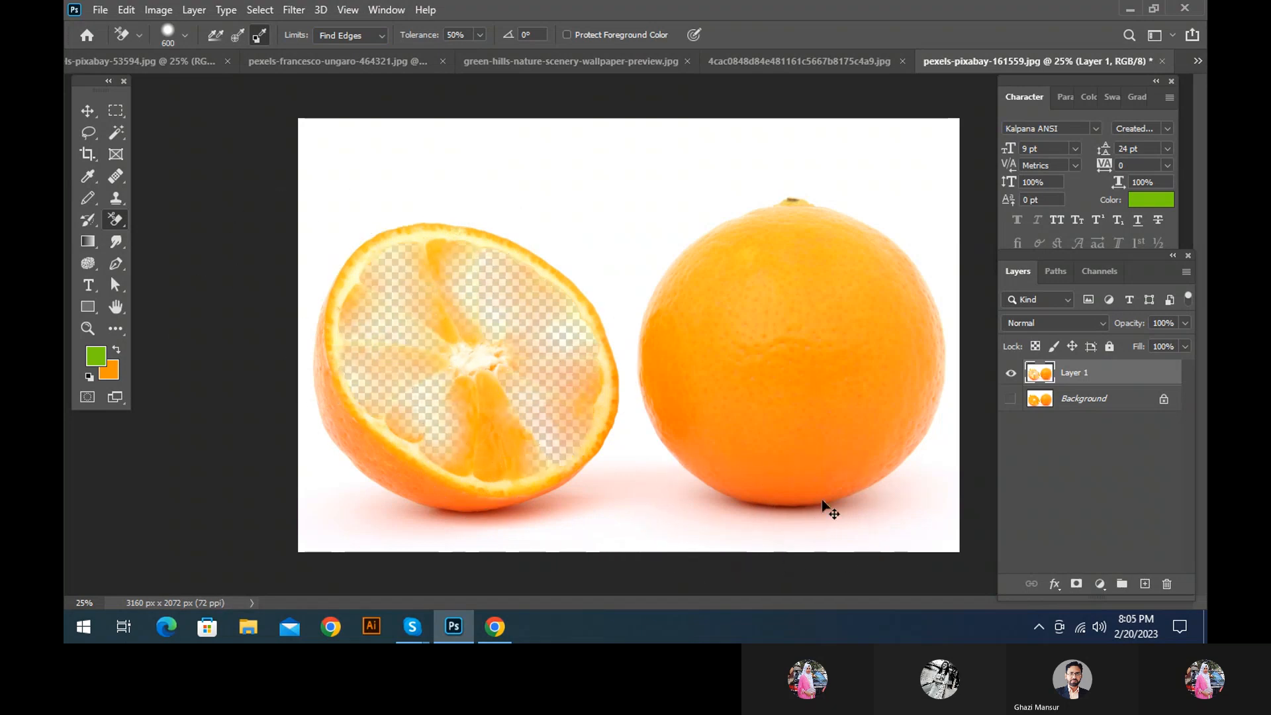
key(ctrl+z)
key(ctrl+z)
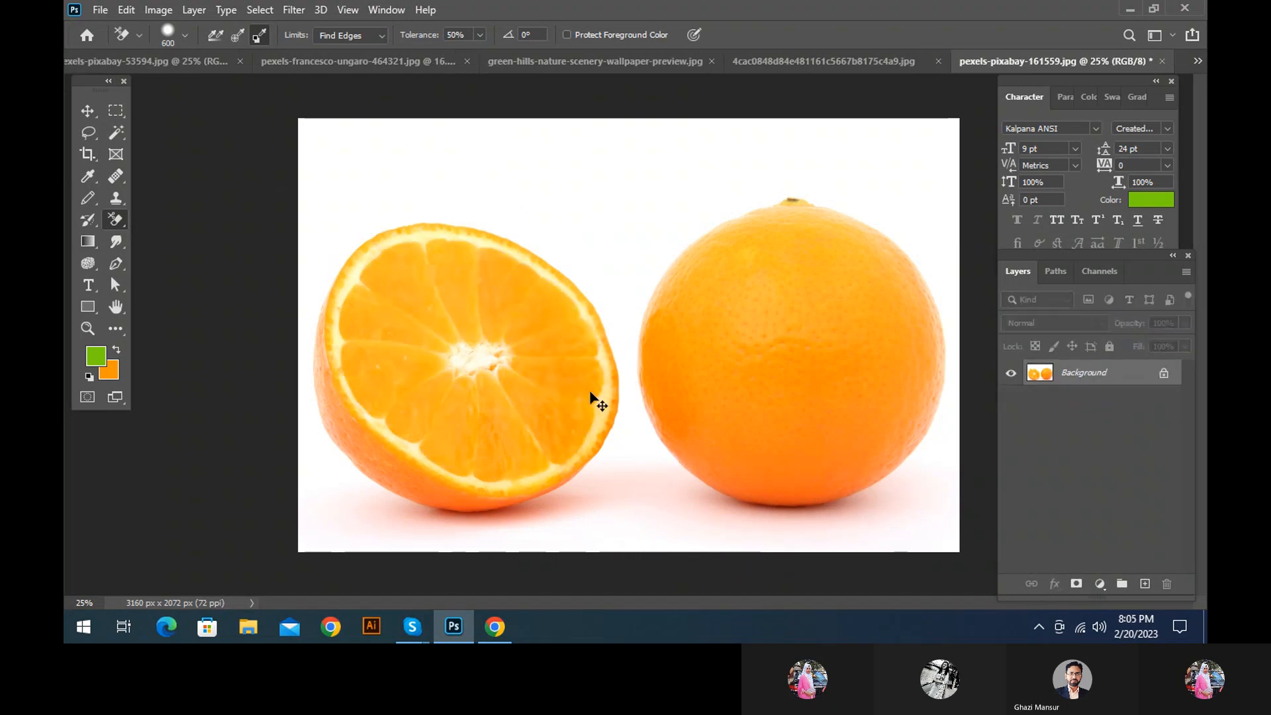
Switch to green-hills-nature-scenery-wallpaper-preview.jpg and reduce the Background Eraser's brush size to 90
click(364, 62)
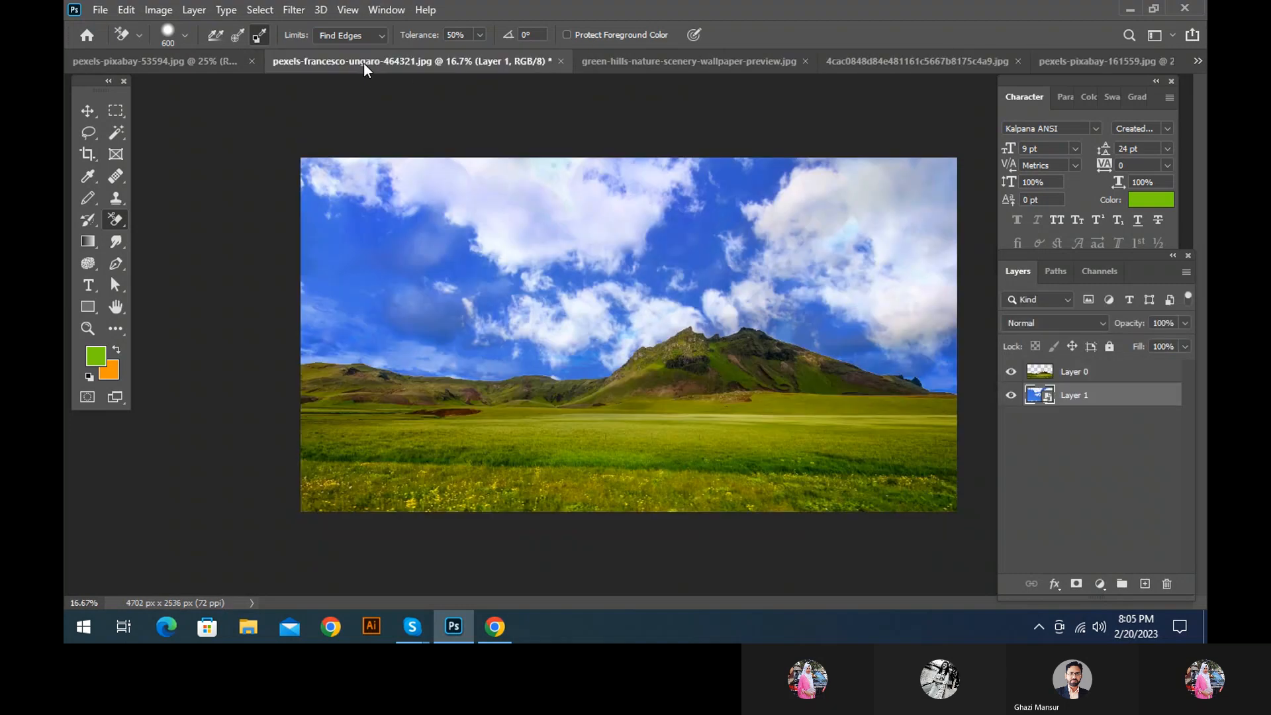
click(645, 62)
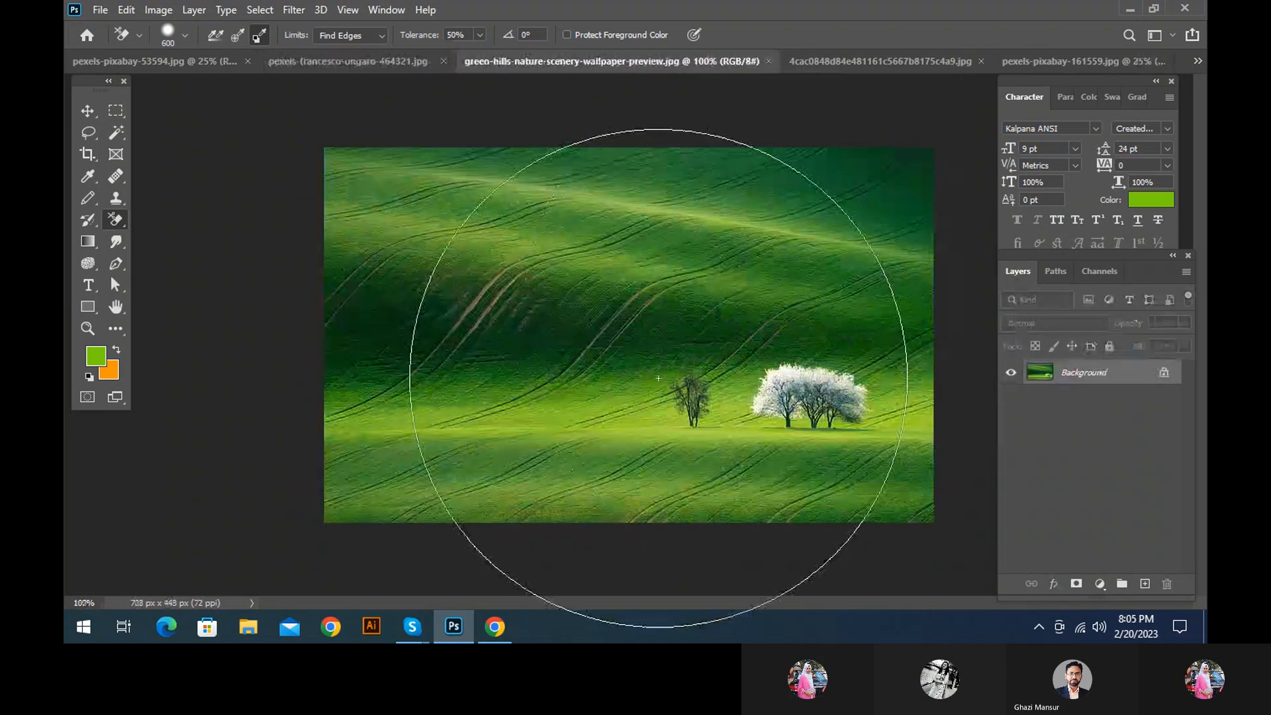
key(bracketleft)
key(bracketleft)
key(bracketleft)
key(bracketleft)
key(bracketleft)
key(bracketleft)
key(bracketleft)
key(bracketleft)
key(bracketleft)
key(bracketleft)
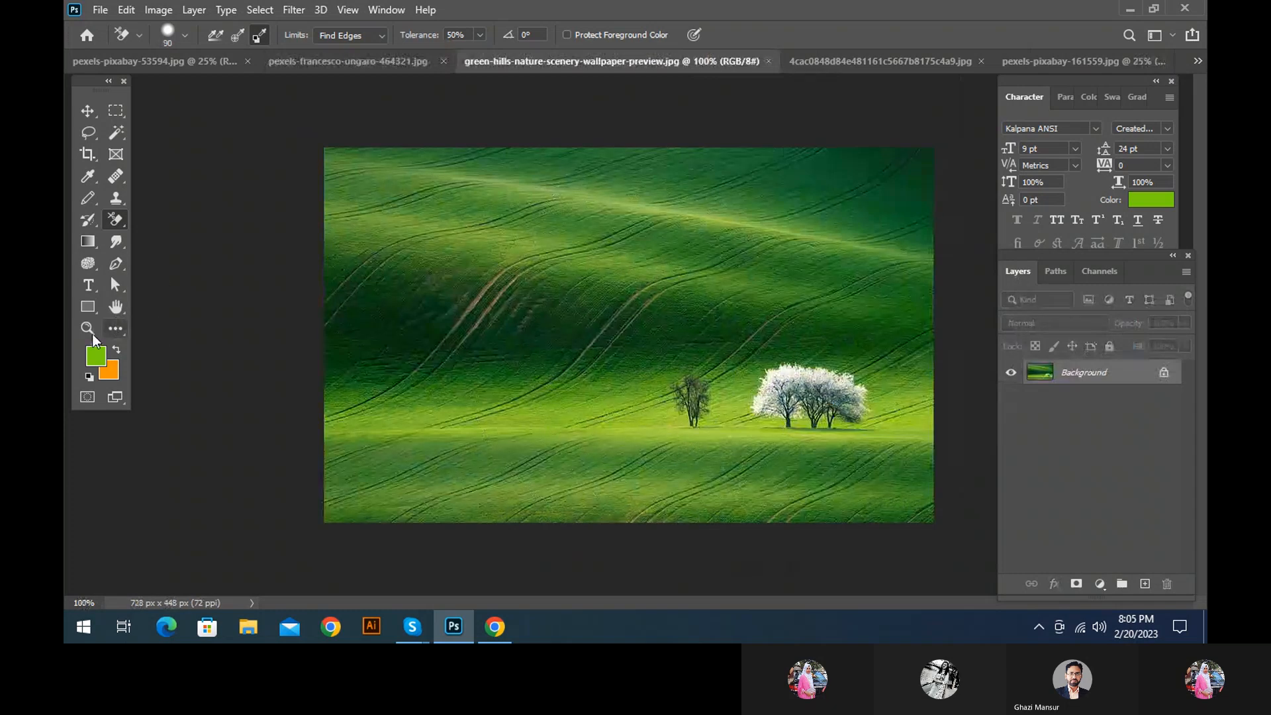
Sample the dark green of the shaded hillside with the Eyedropper Tool and make it the background colour
click(87, 176)
click(530, 352)
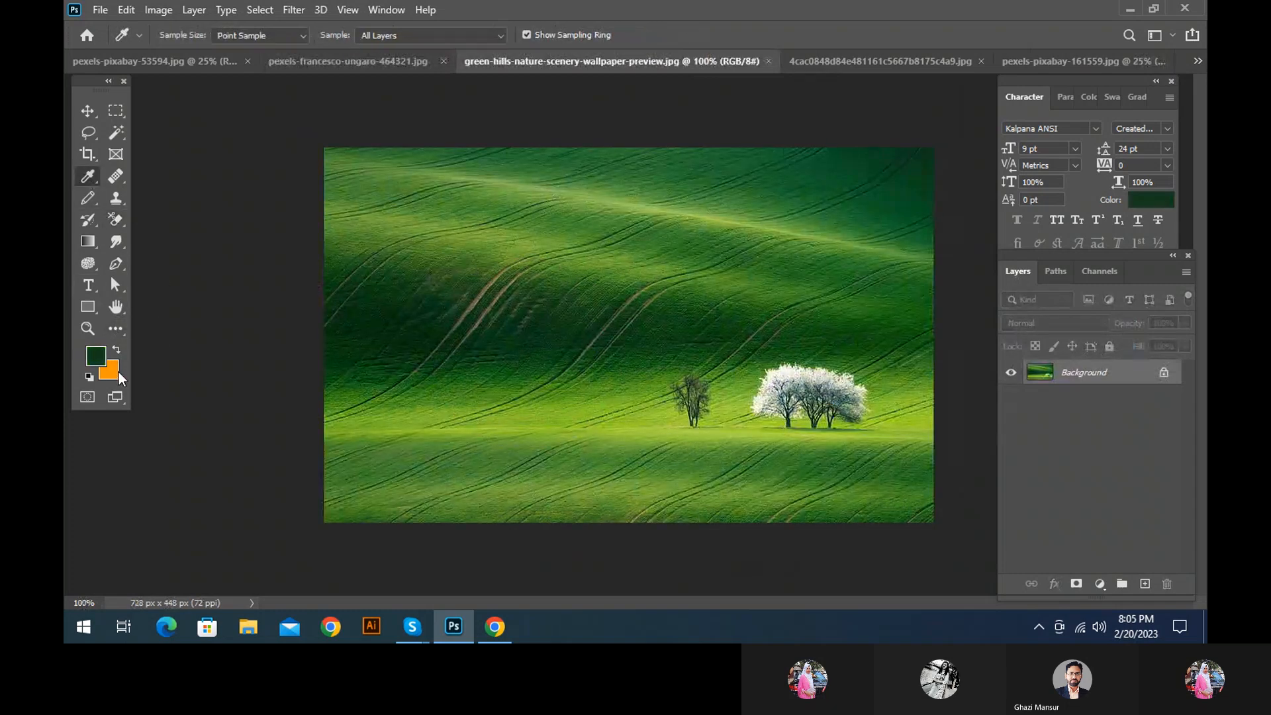
click(118, 347)
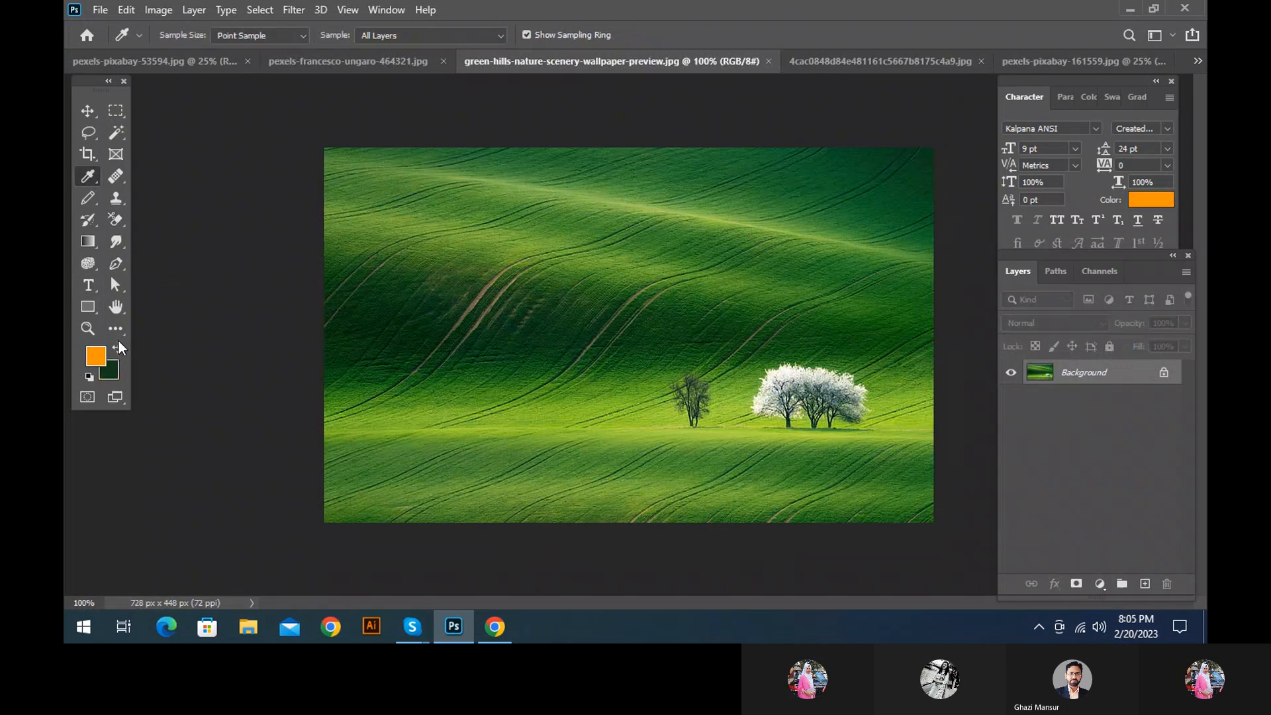
Erase the dark green areas across the middle, lower and upper hills with the Background Eraser
right_click(116, 220)
click(196, 239)
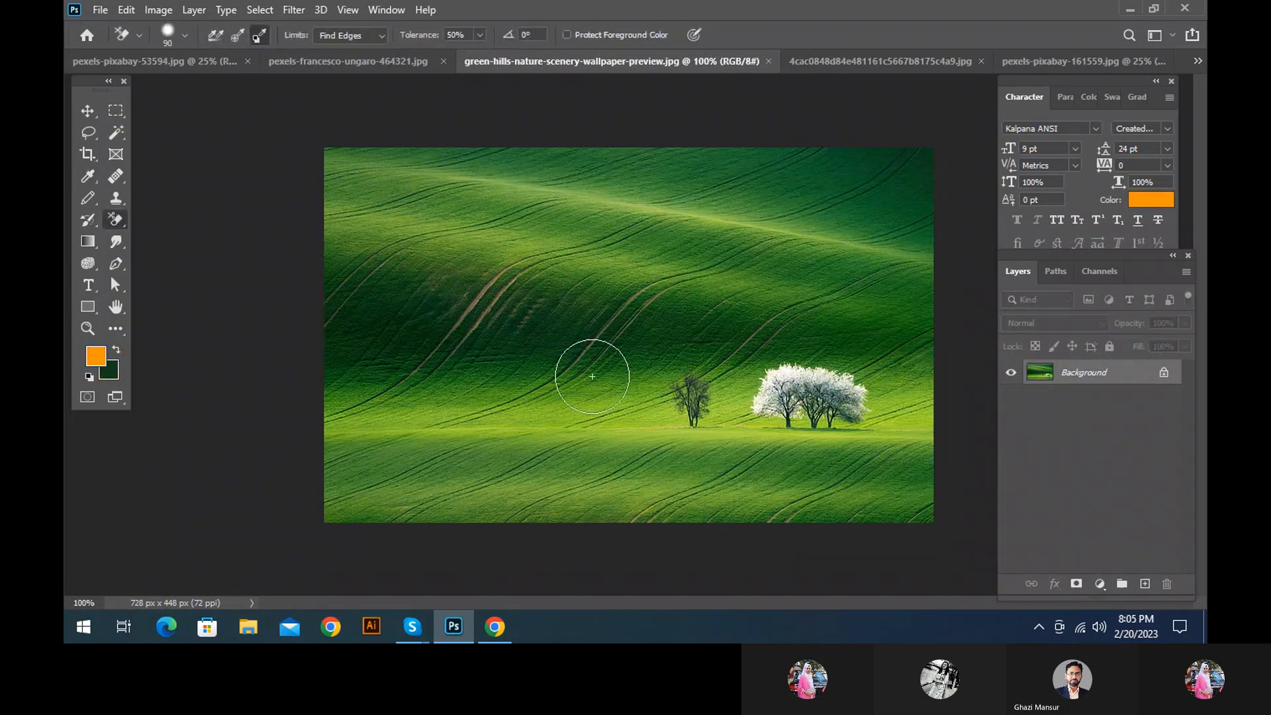
mouse_move(592, 376)
mouse_down()
mouse_move(437, 315)
mouse_move(582, 399)
mouse_move(457, 275)
mouse_move(437, 226)
mouse_move(722, 291)
mouse_move(761, 344)
mouse_move(477, 331)
mouse_move(804, 285)
mouse_move(278, 288)
mouse_move(807, 254)
mouse_move(759, 412)
mouse_move(649, 469)
mouse_move(563, 466)
mouse_up()
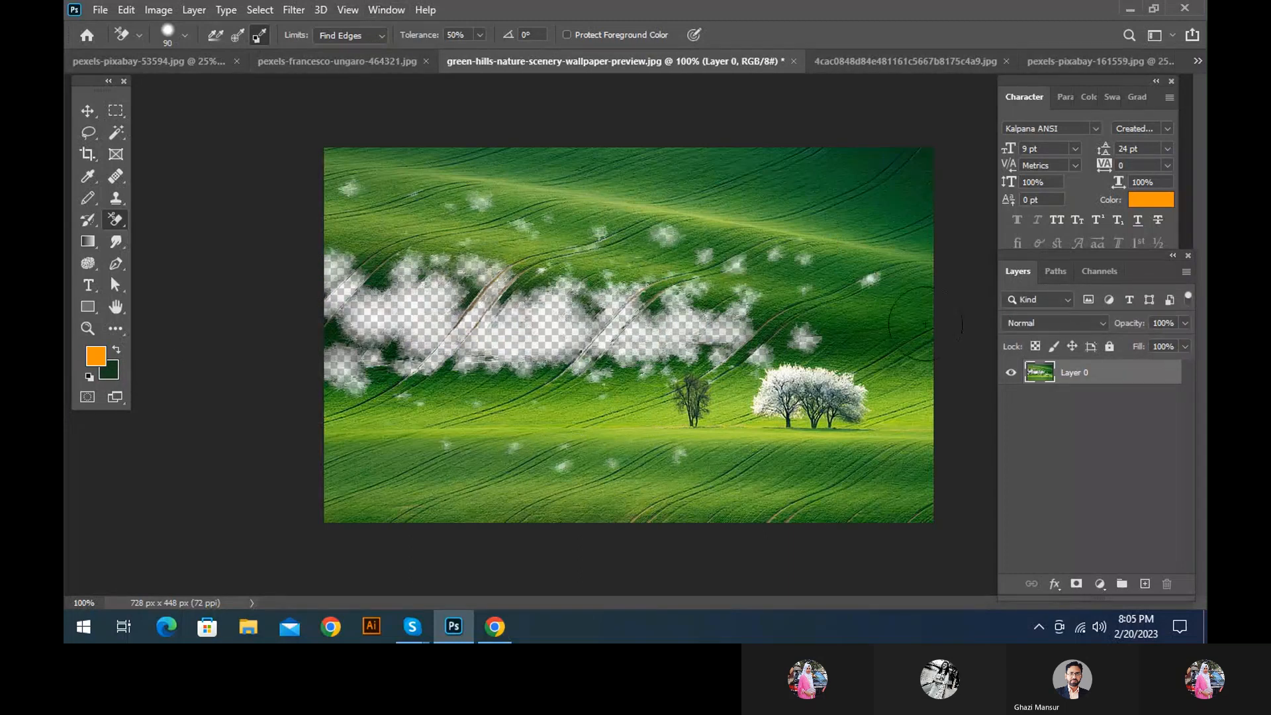
mouse_move(368, 547)
mouse_down()
mouse_move(514, 474)
mouse_move(387, 512)
mouse_move(510, 551)
mouse_move(243, 515)
mouse_move(466, 502)
mouse_move(420, 482)
mouse_up()
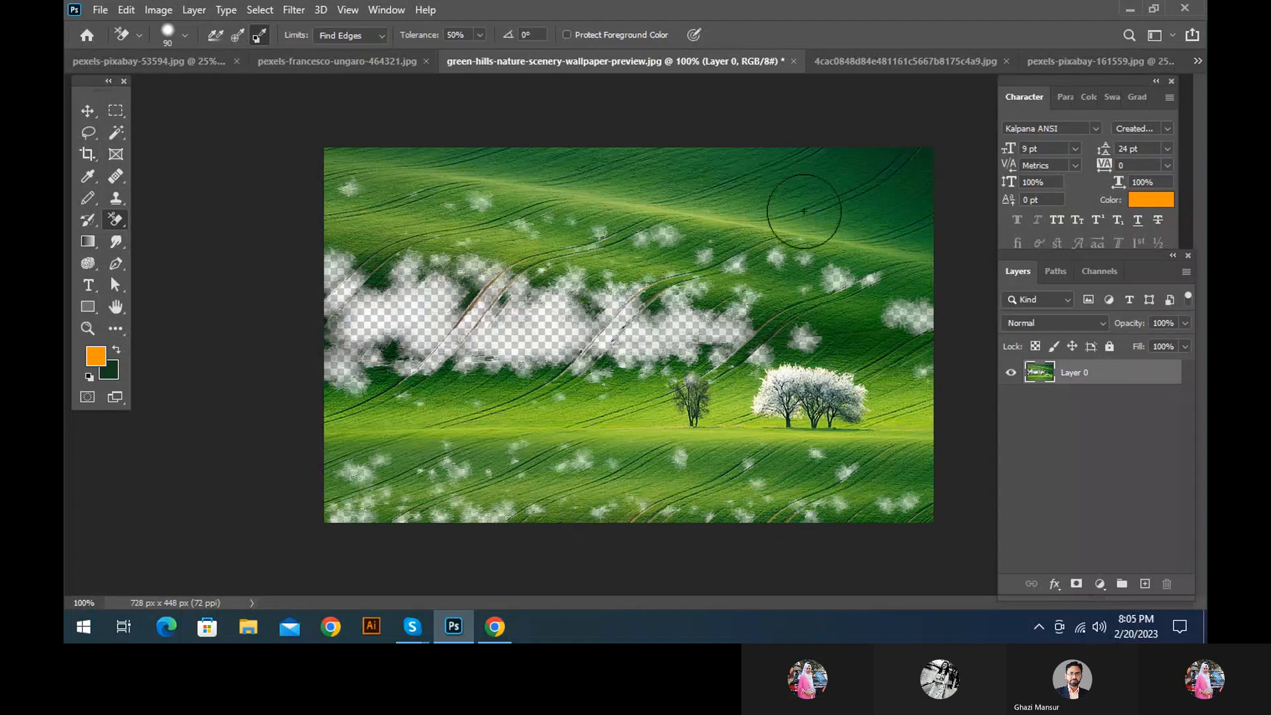
drag(828, 169, 709, 166)
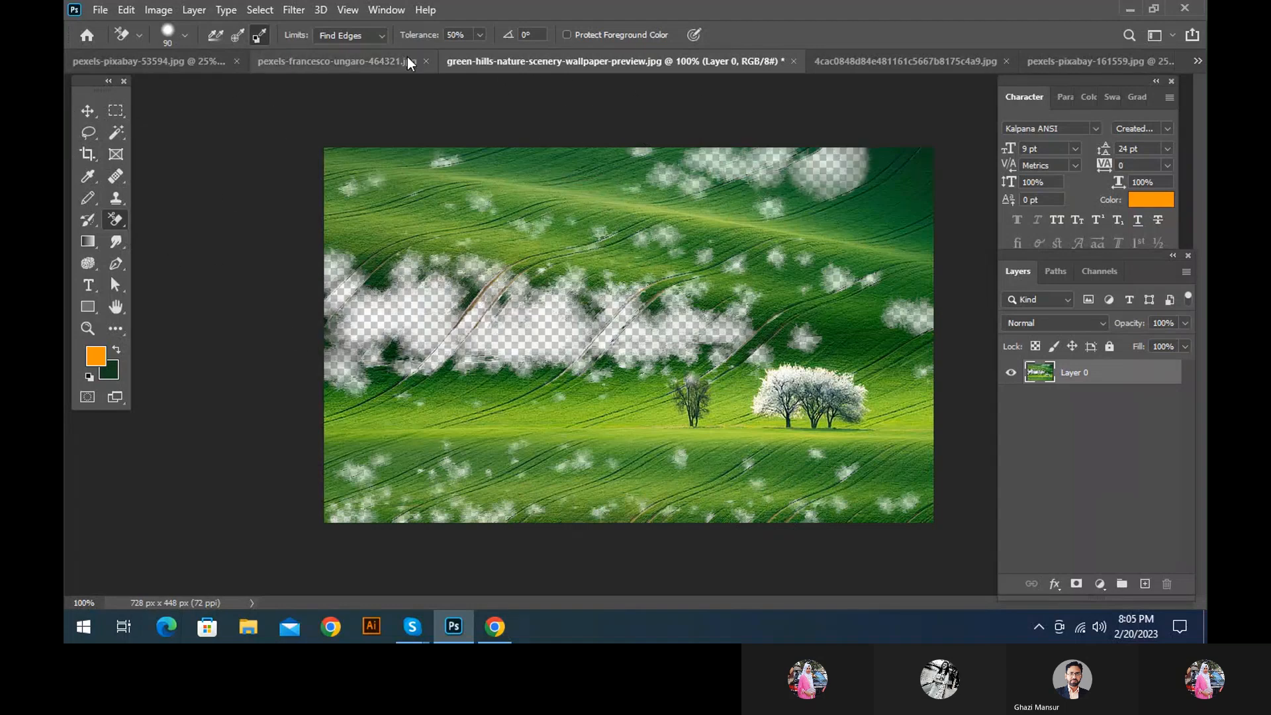
Set the Background Eraser's limits to Contiguous
click(367, 34)
click(339, 62)
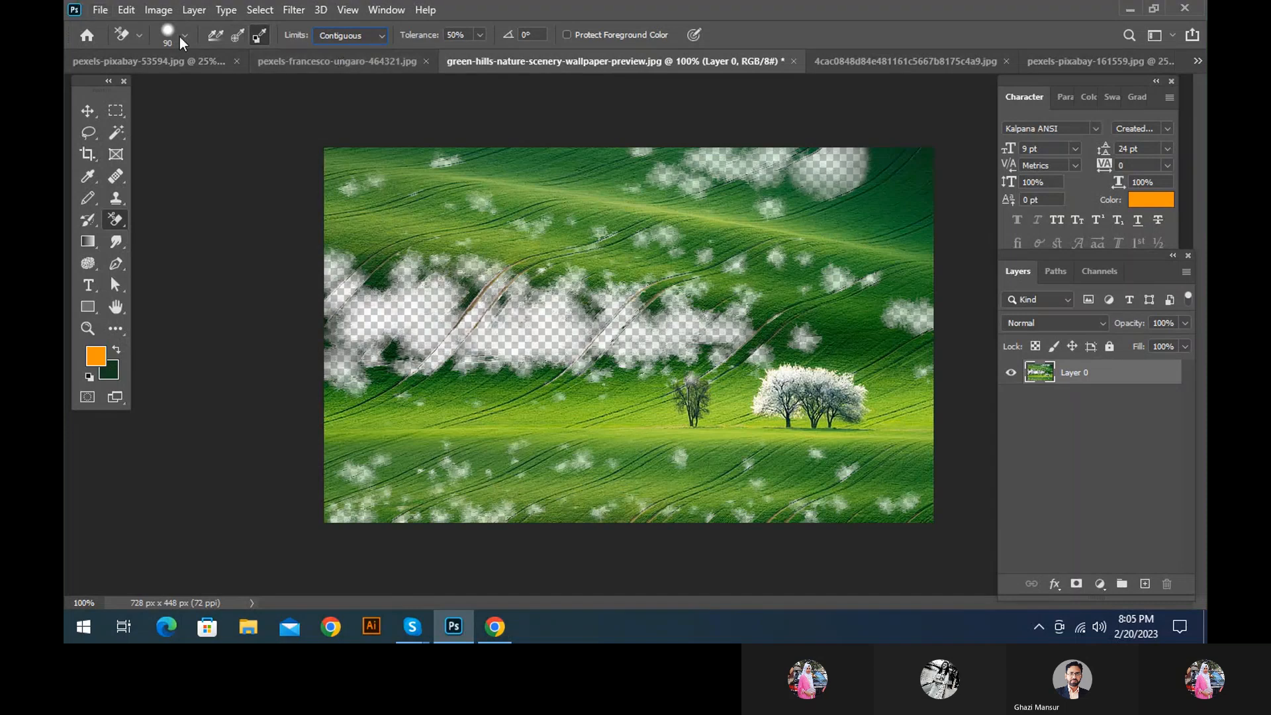
click(335, 32)
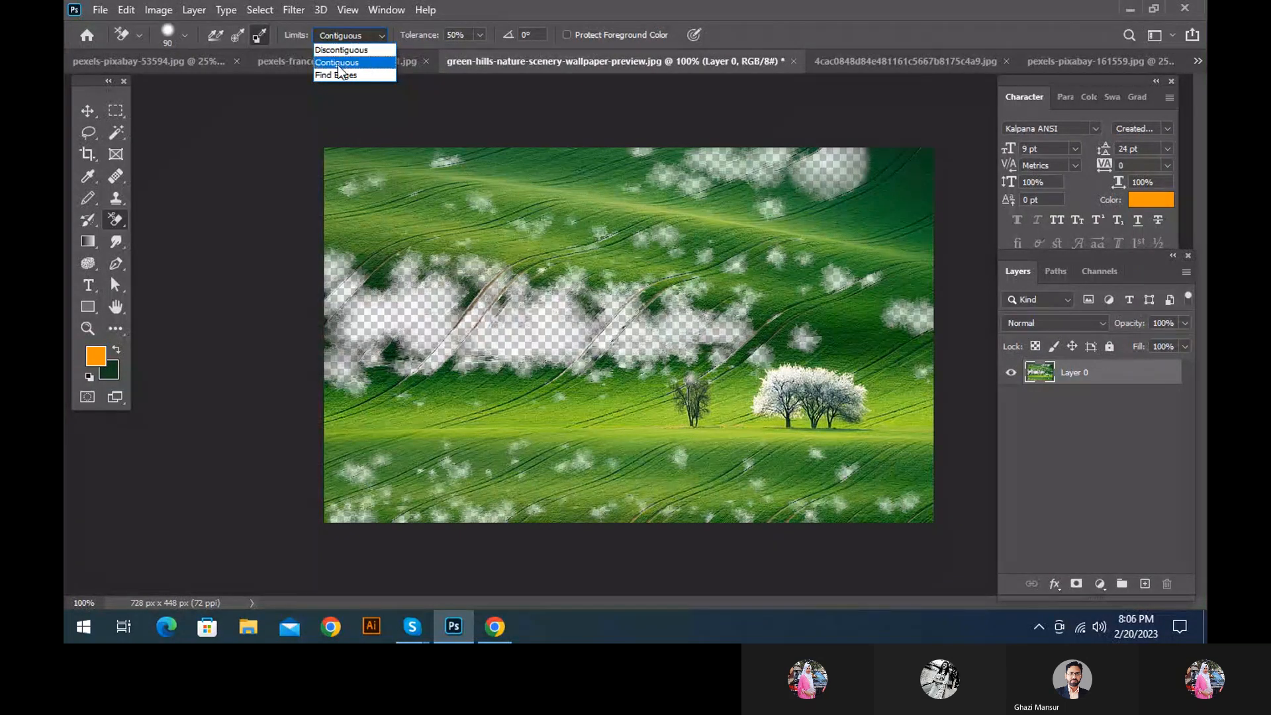
click(339, 63)
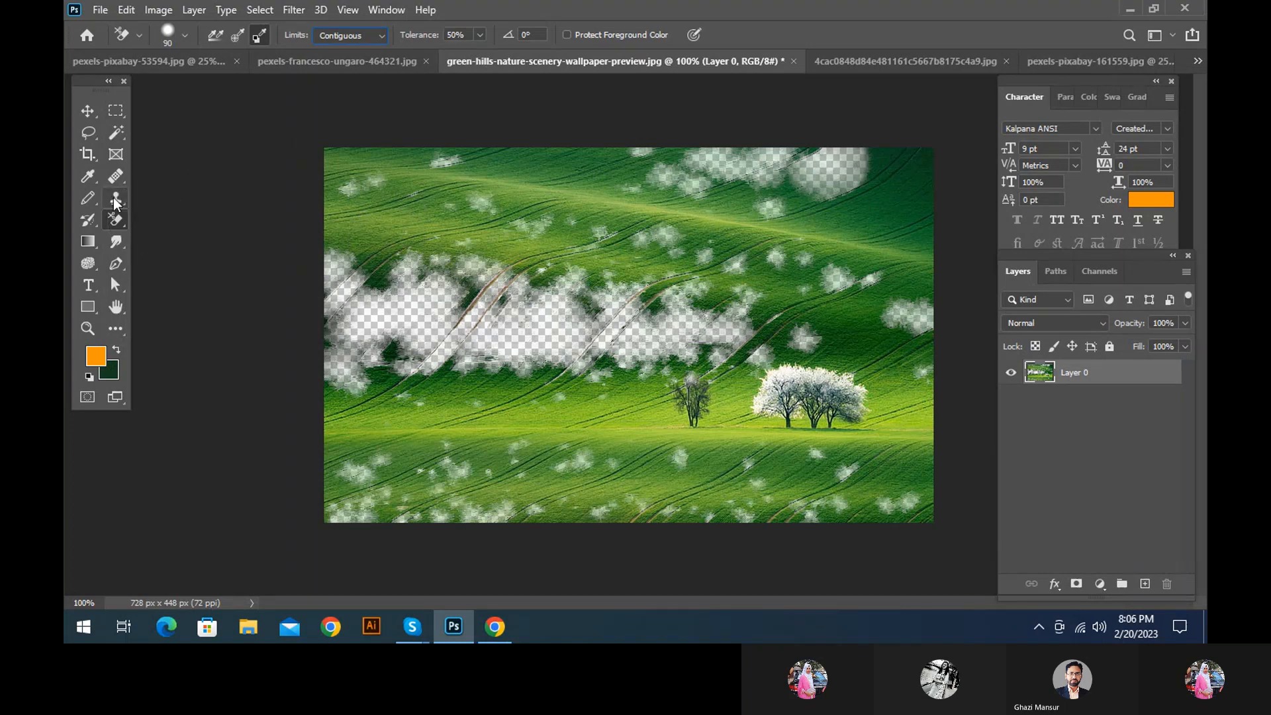
right_click(116, 218)
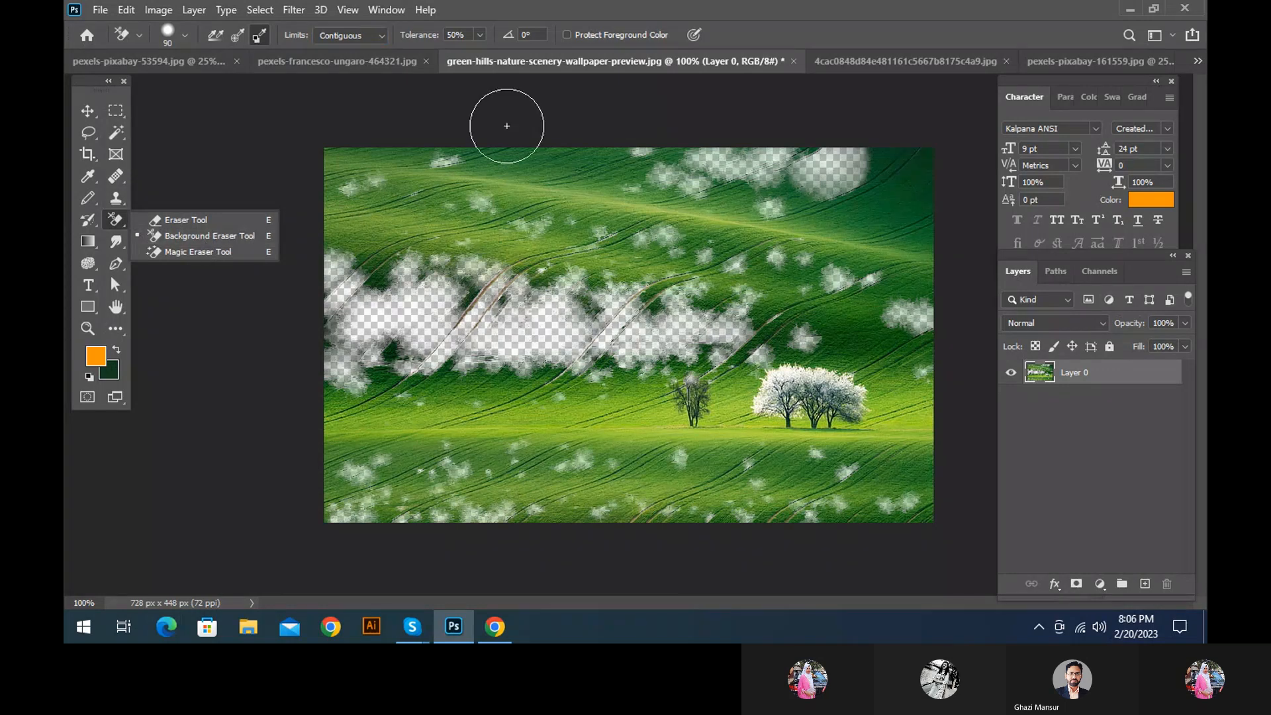
click(170, 236)
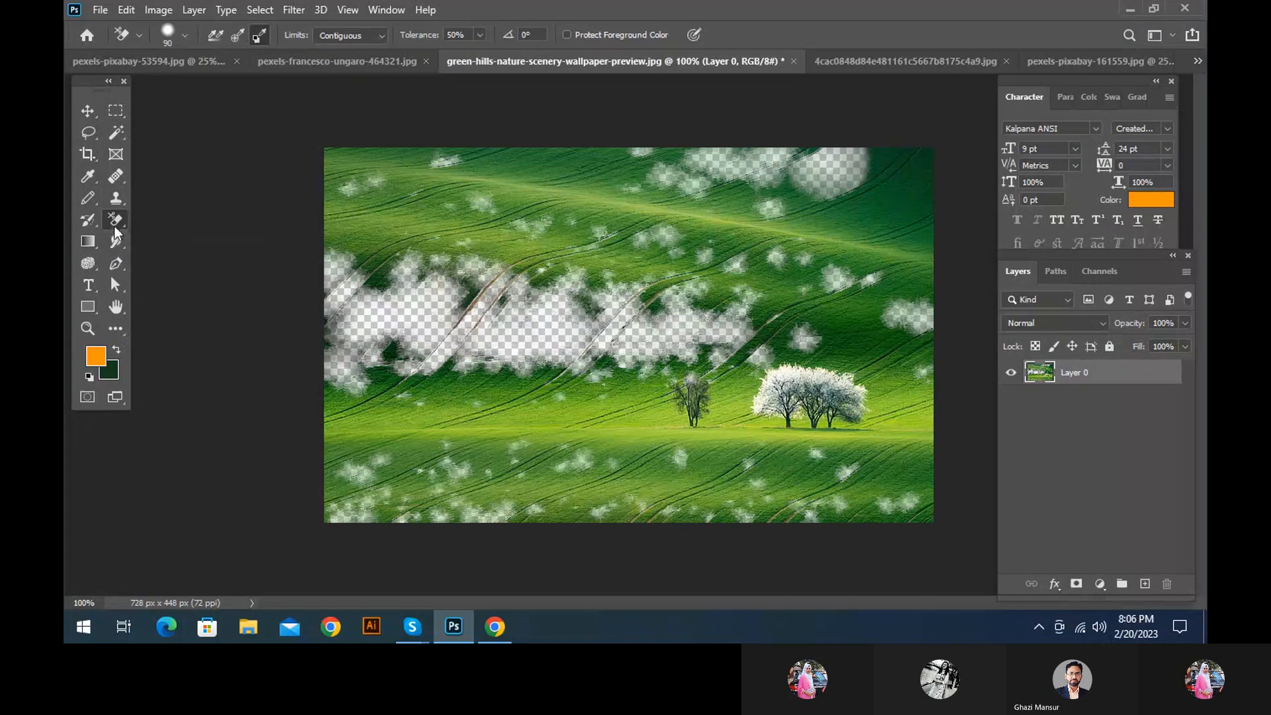
Revert the green hills photo to its saved version and hide the Background layer beneath a duplicate of it
click(100, 9)
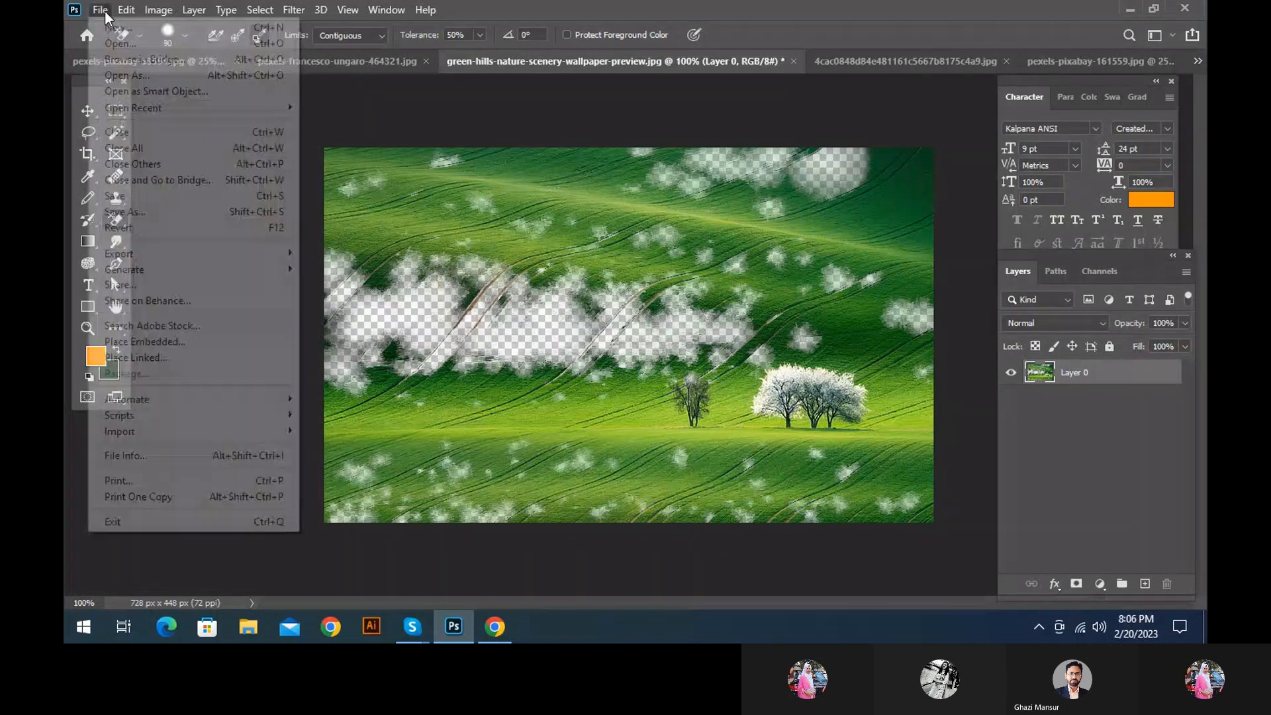
click(119, 228)
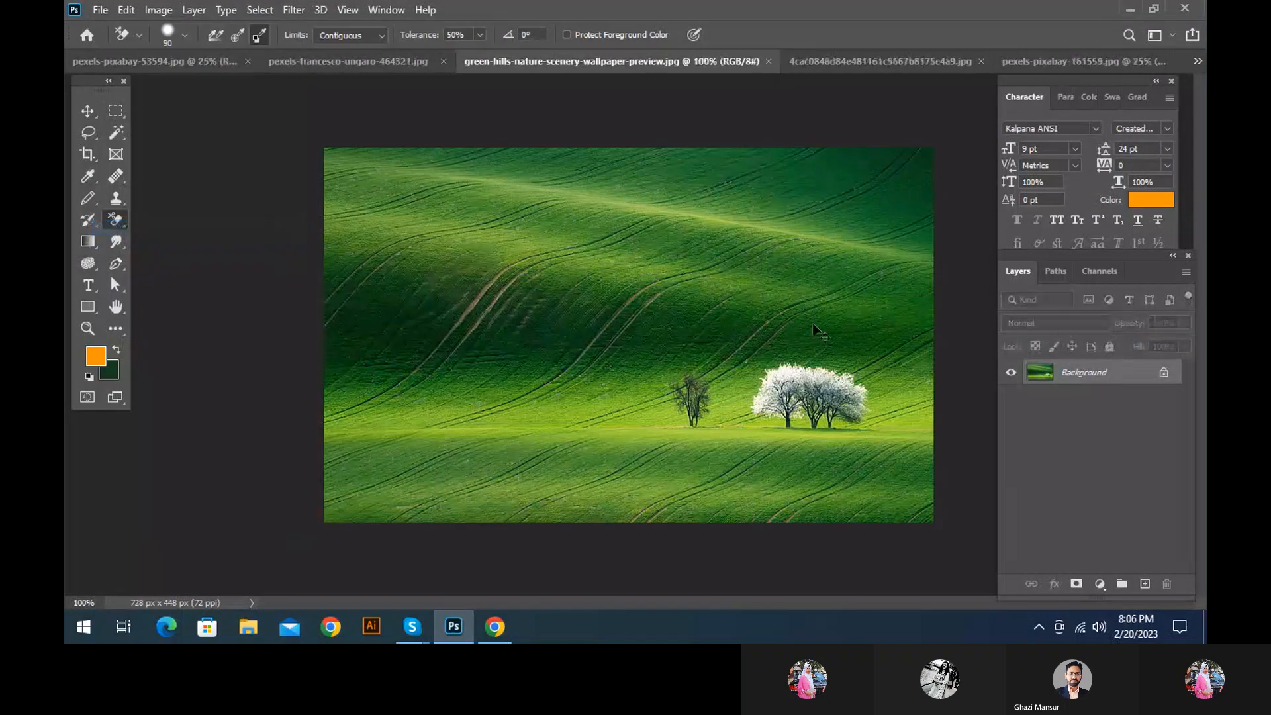
click(1011, 397)
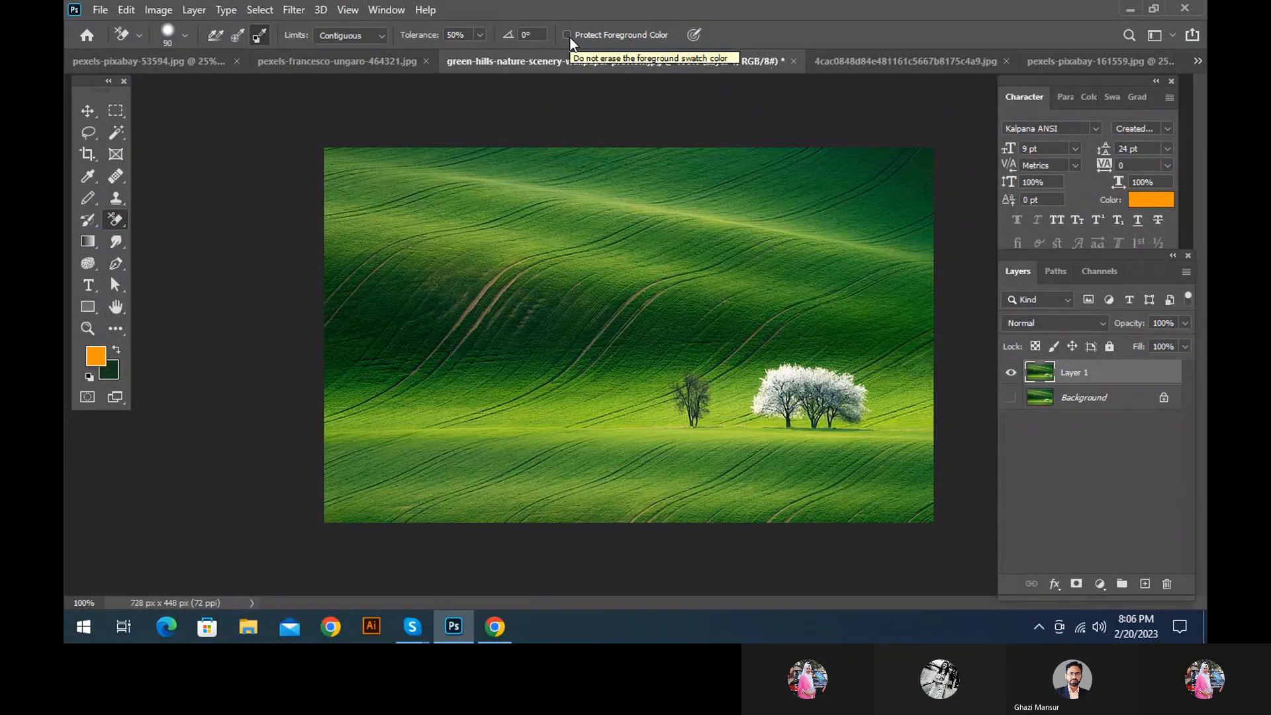
Sample the light green of the sunlit field as the foreground colour and add a new empty layer
key(i)
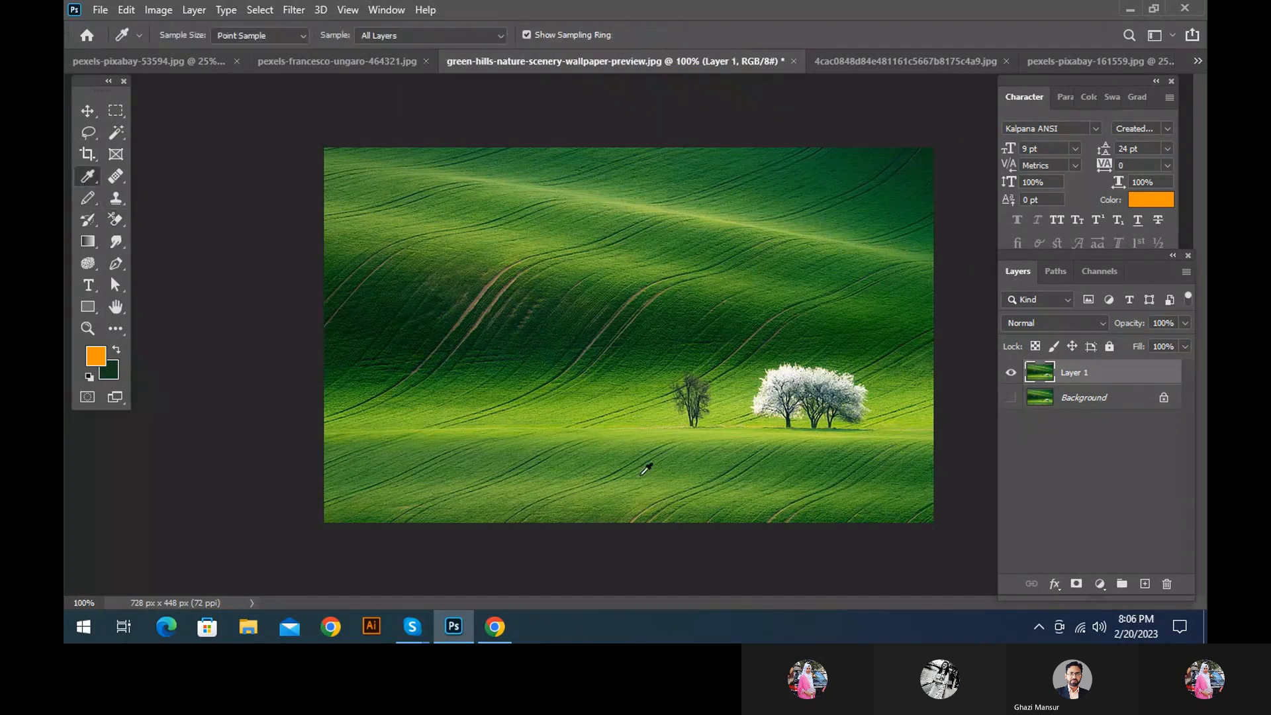
click(416, 424)
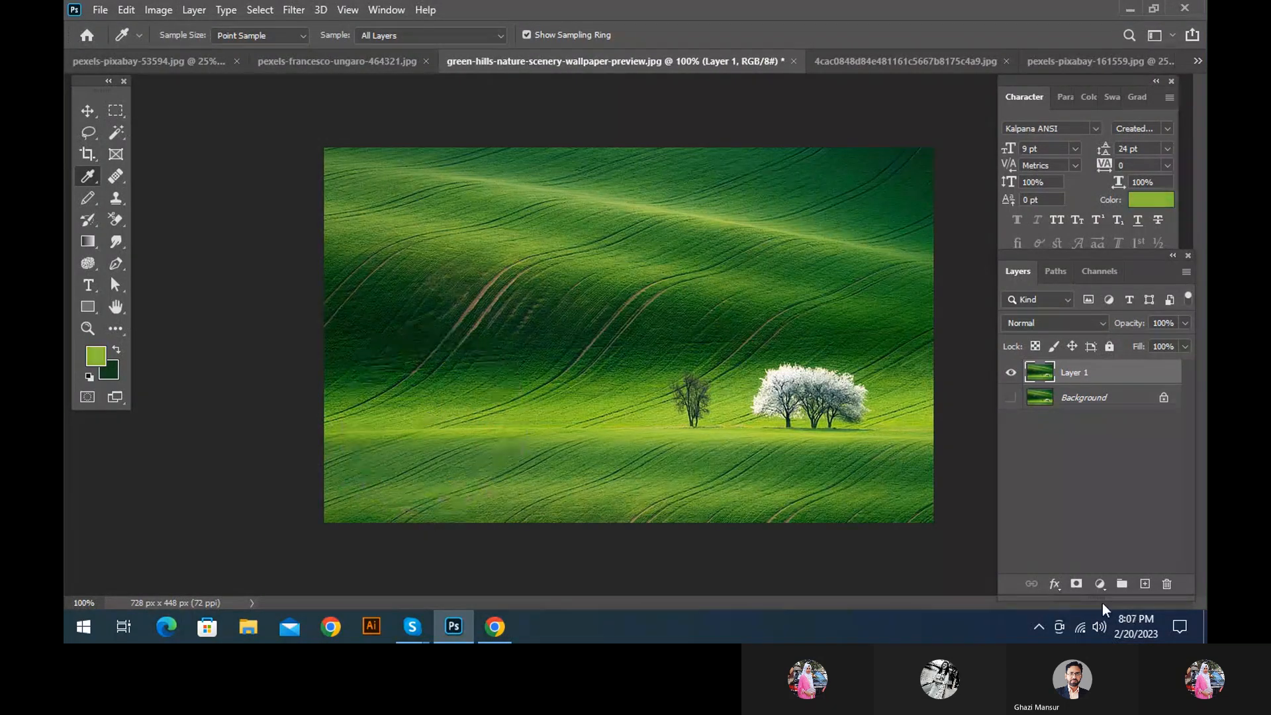
click(1143, 585)
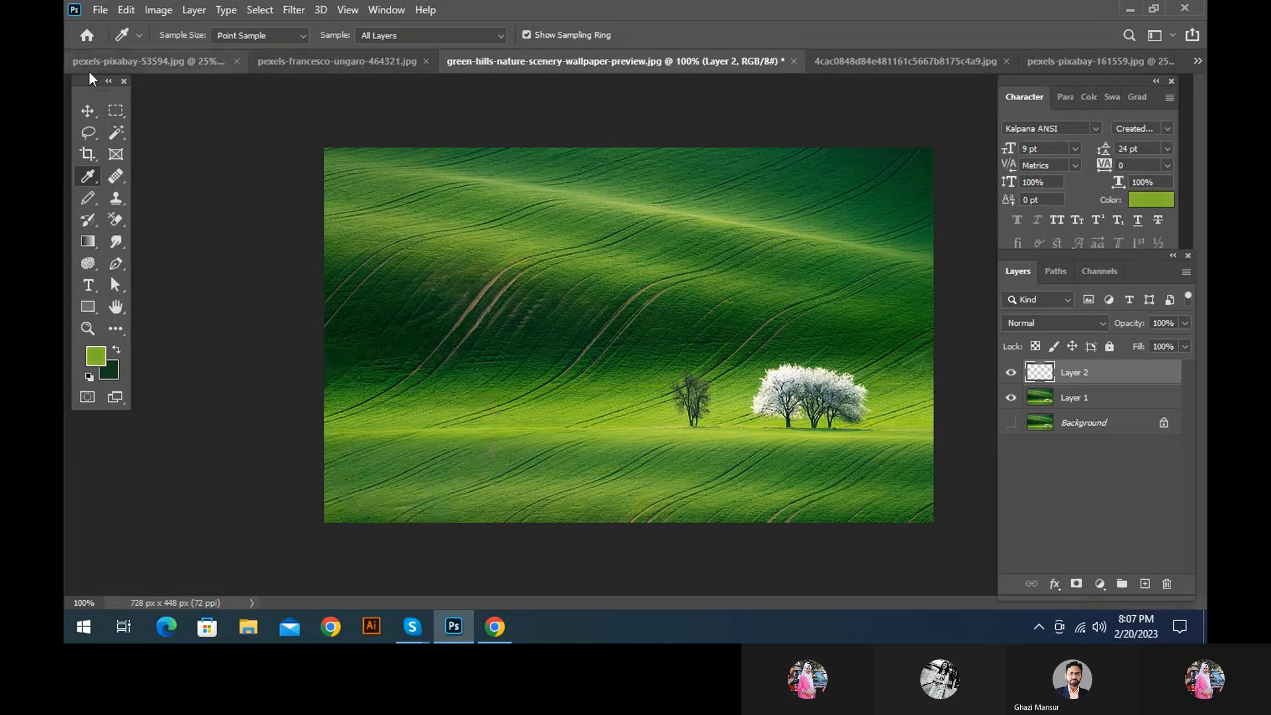
Switch to the Background Eraser Tool with continuous sampling and turn on Protect Foreground Color
click(117, 221)
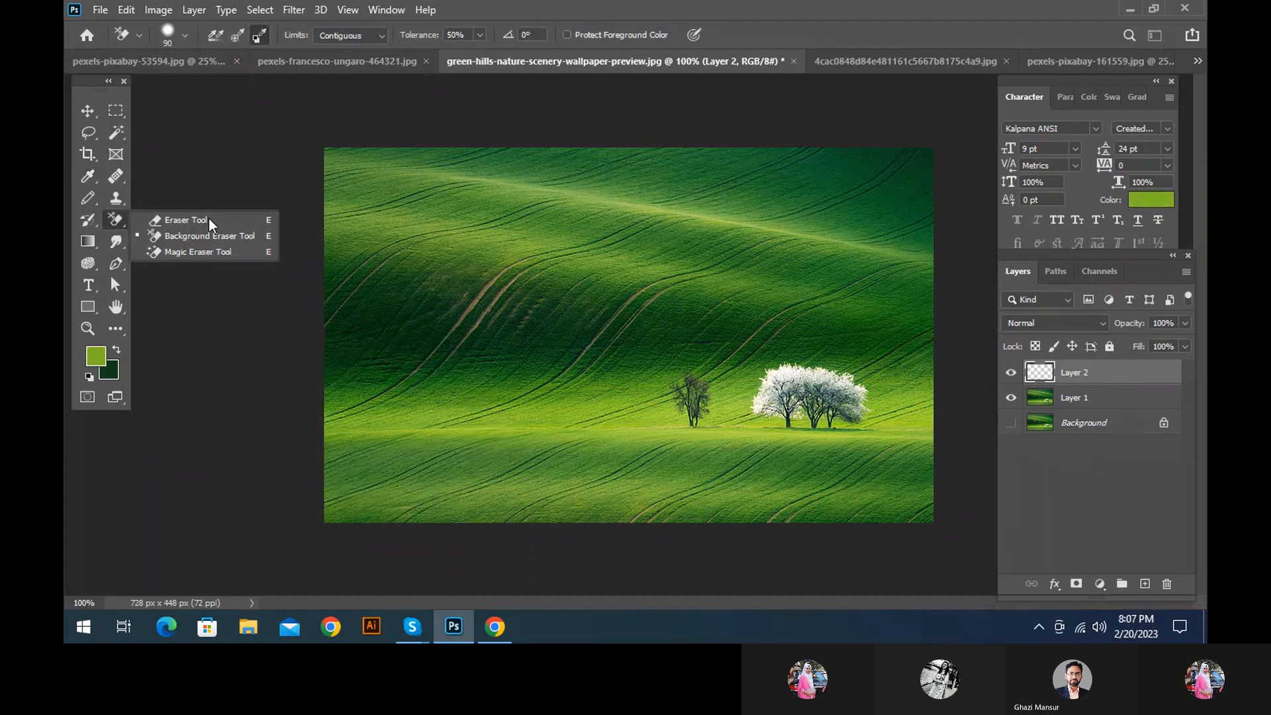
click(212, 235)
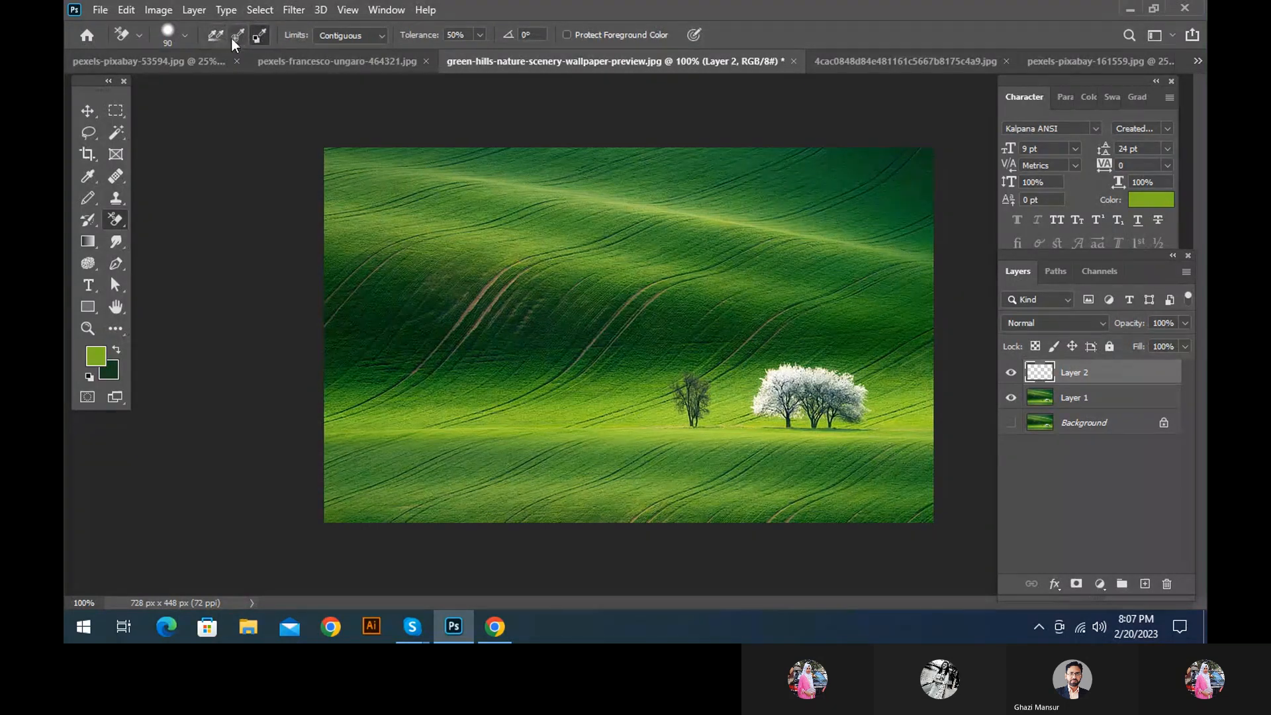
click(567, 35)
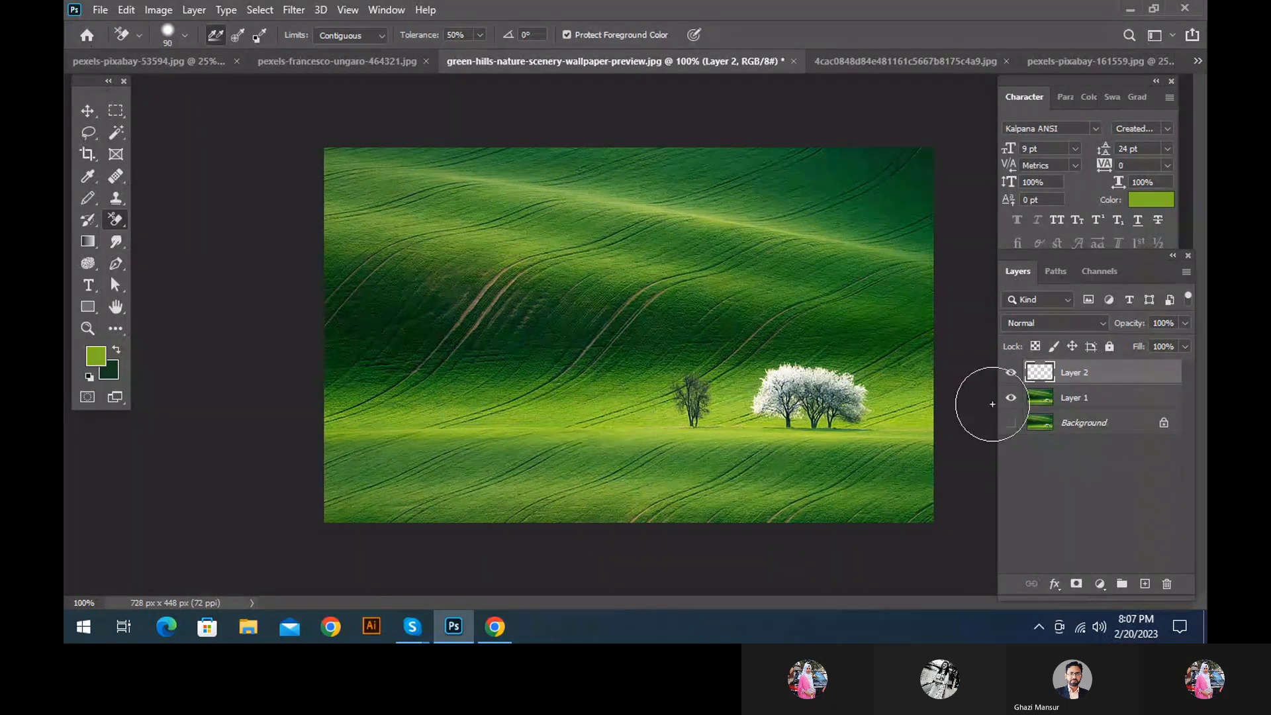
Hide Layer 2 and erase across the sunlit field, trees and lower hillside on Layer 1 with the Background Eraser
click(1012, 372)
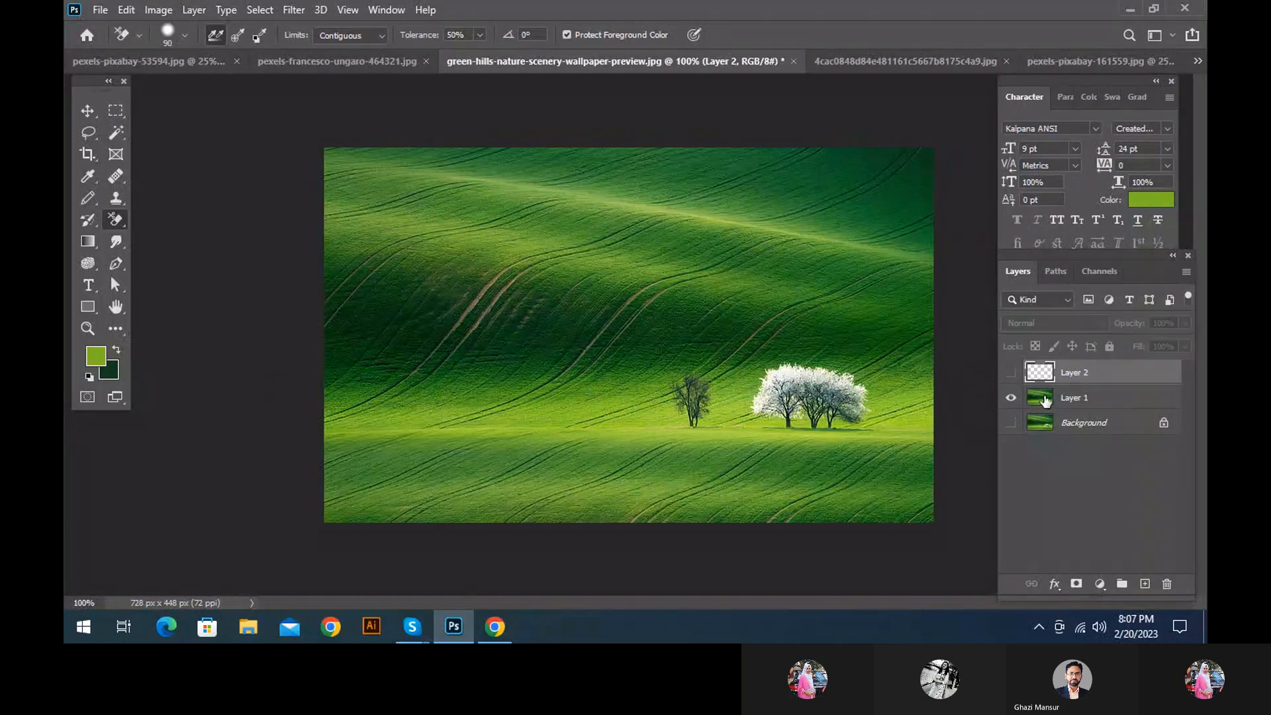
click(1045, 400)
mouse_move(374, 374)
mouse_down()
mouse_move(722, 375)
mouse_move(633, 430)
mouse_move(563, 440)
mouse_up()
drag(735, 439, 919, 434)
mouse_move(919, 434)
mouse_down()
mouse_move(281, 412)
mouse_move(512, 498)
mouse_up()
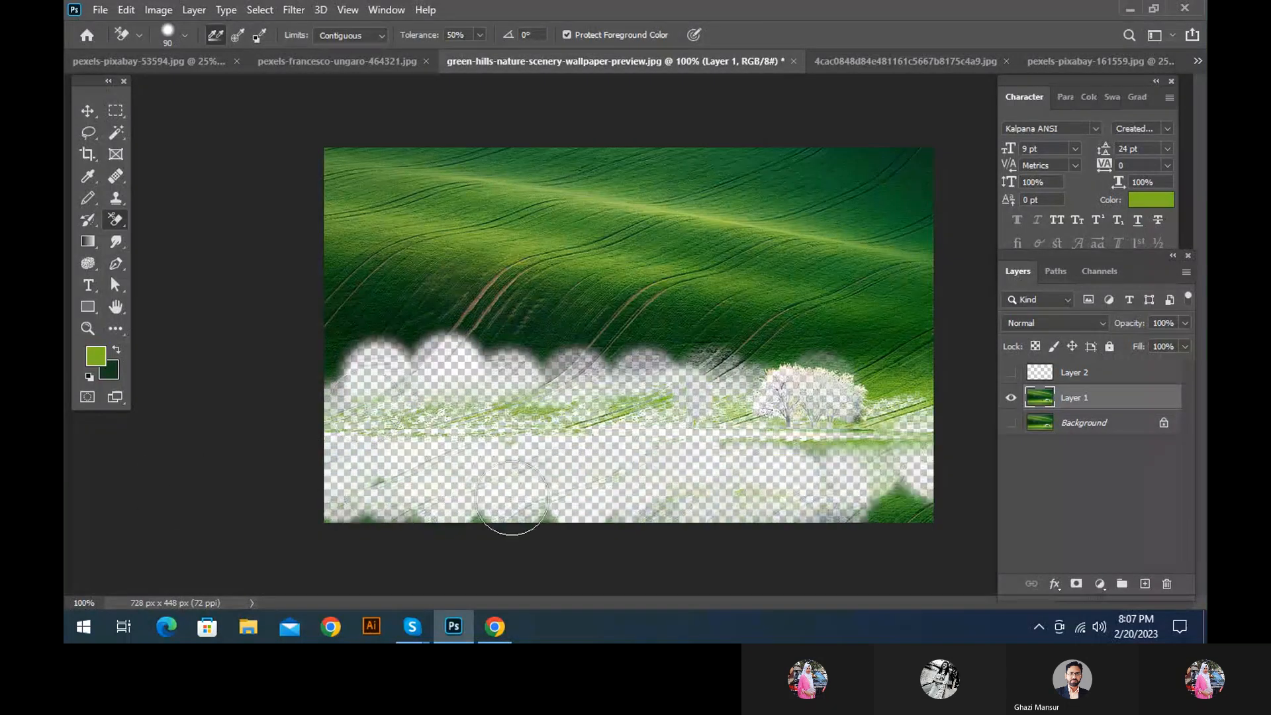
Undo the erasing of the sunlit field and lower hillside
key(ctrl+z)
key(ctrl+z)
key(ctrl+z)
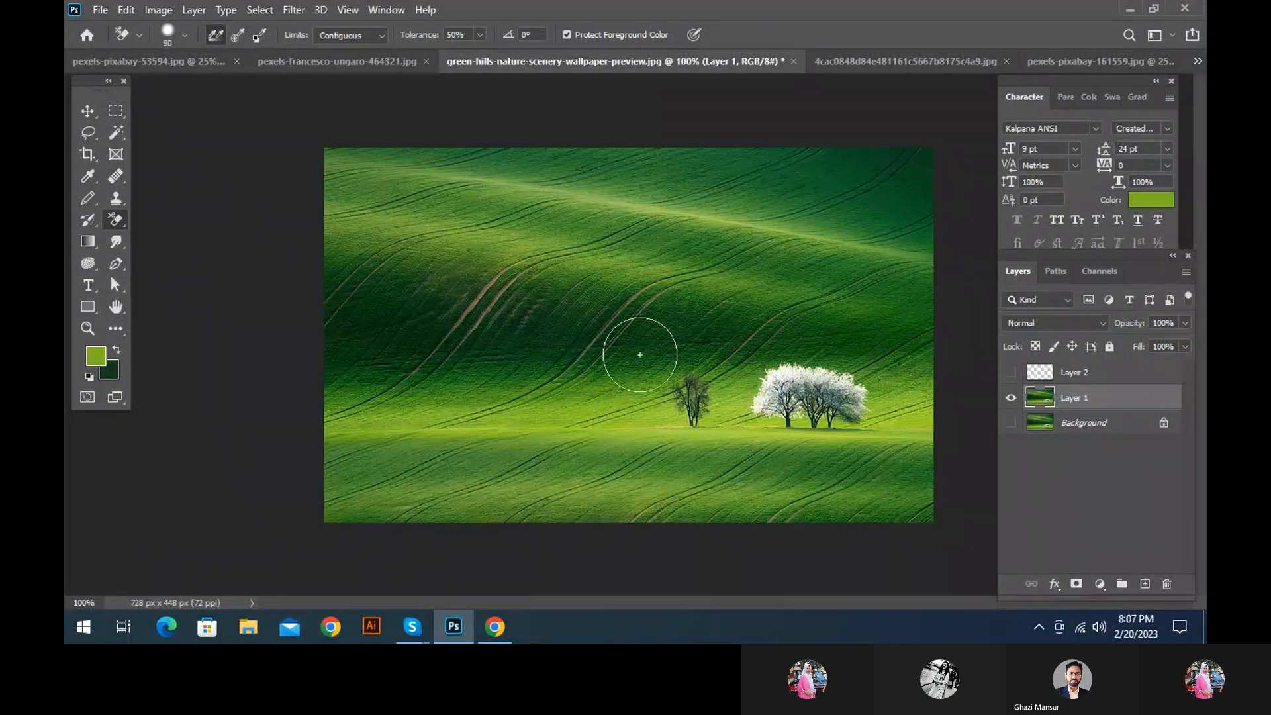
Set the Background Eraser's tolerance to 5% and try erasing across the dark middle hillside
click(467, 34)
text(5)
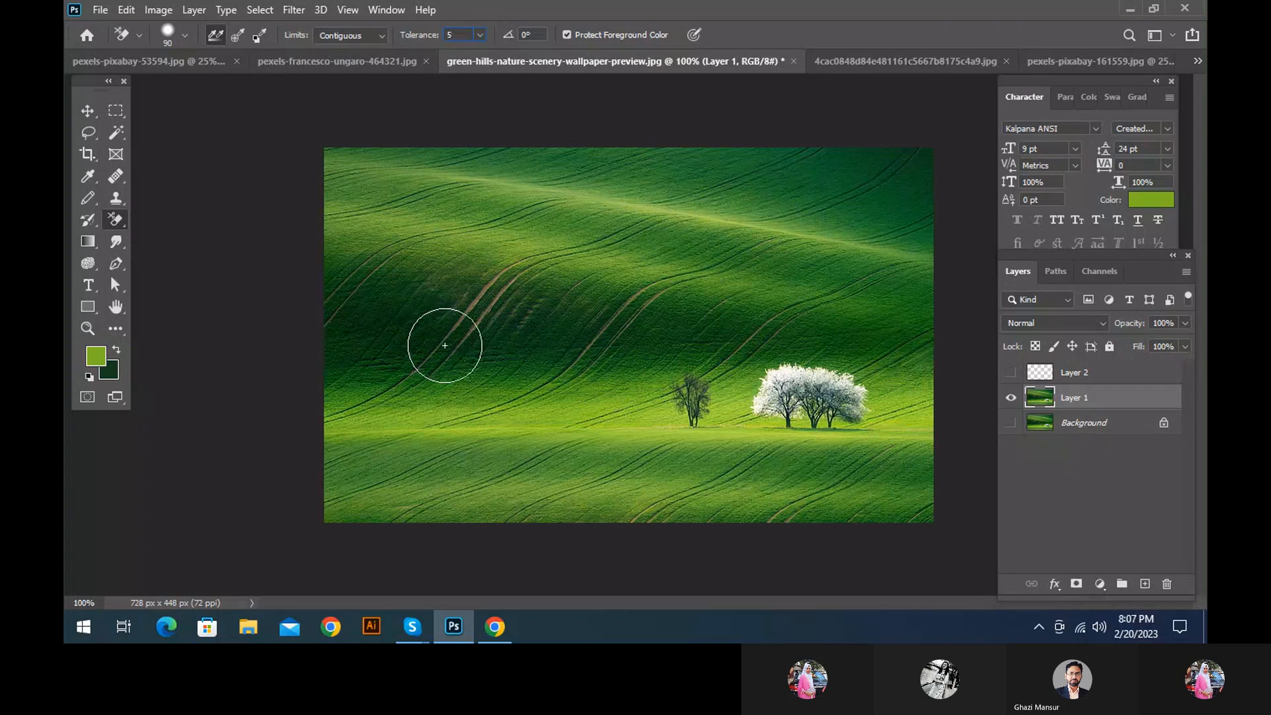
mouse_move(445, 346)
mouse_down()
mouse_move(660, 386)
mouse_move(429, 459)
mouse_move(357, 408)
mouse_move(457, 464)
mouse_move(673, 513)
mouse_move(735, 403)
mouse_move(809, 355)
mouse_up()
Sample the white tree blossom as the foreground colour and return to the Background Eraser
key(i)
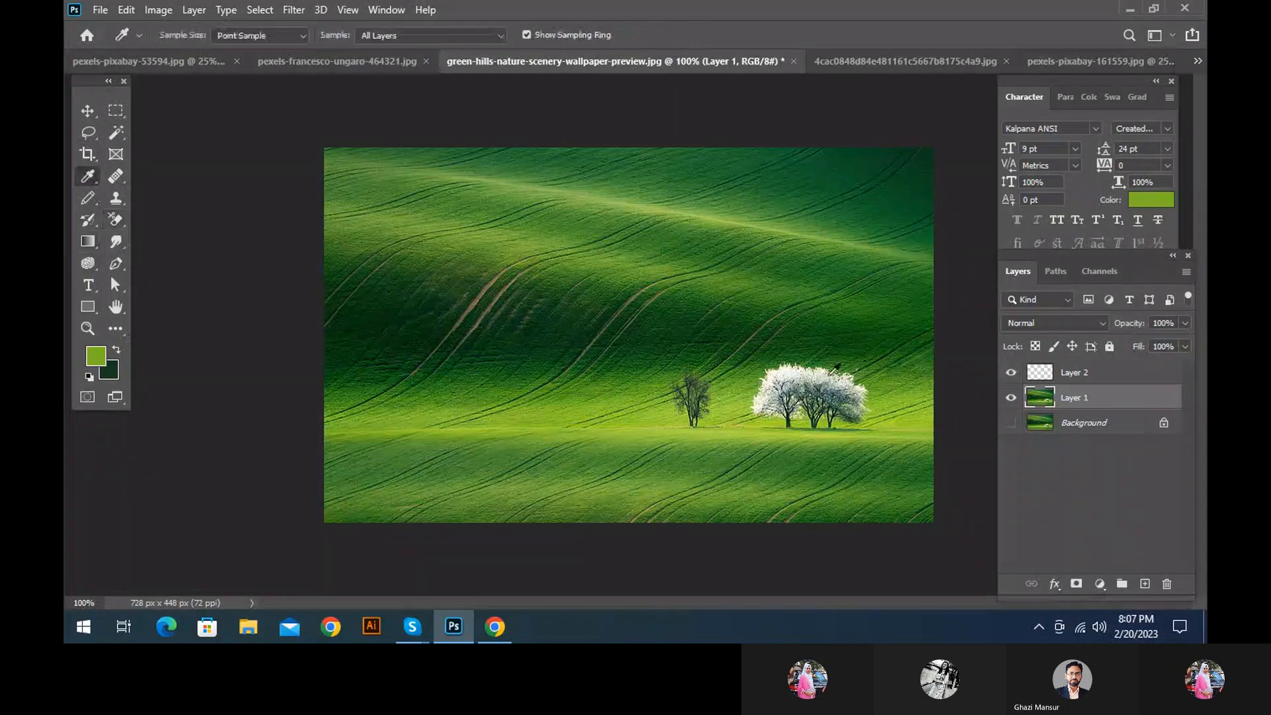
click(788, 371)
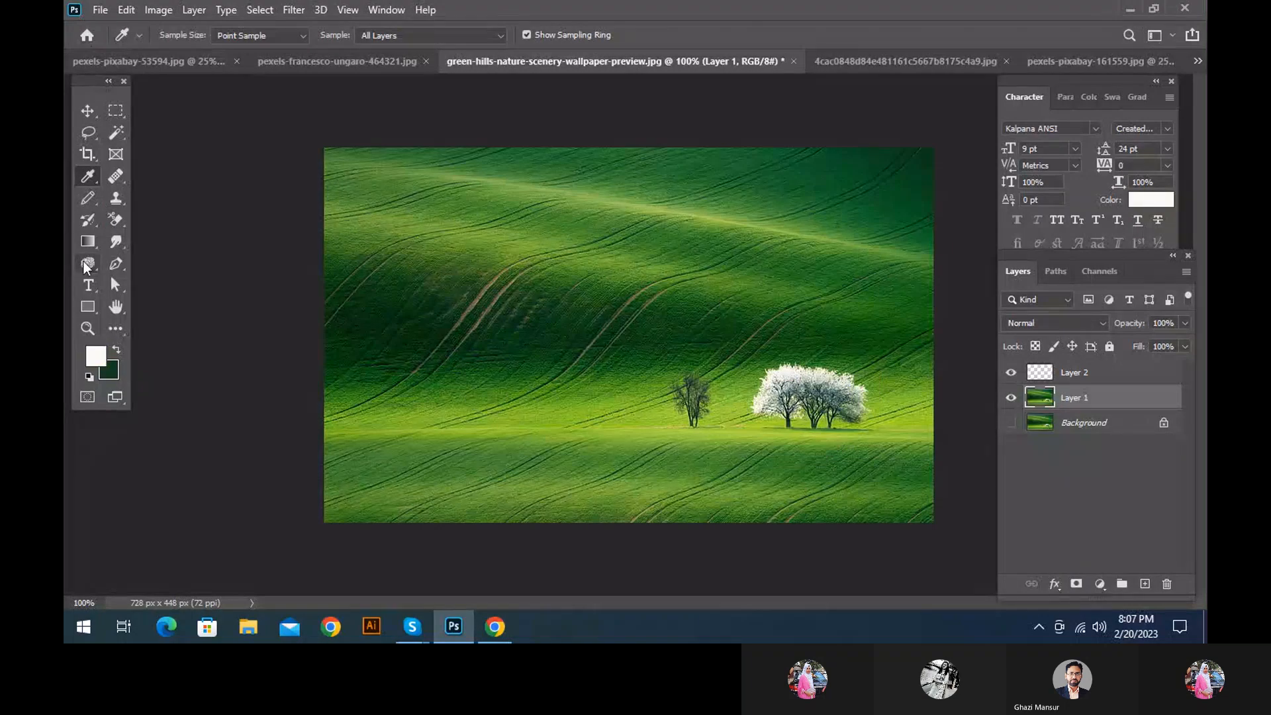
click(117, 218)
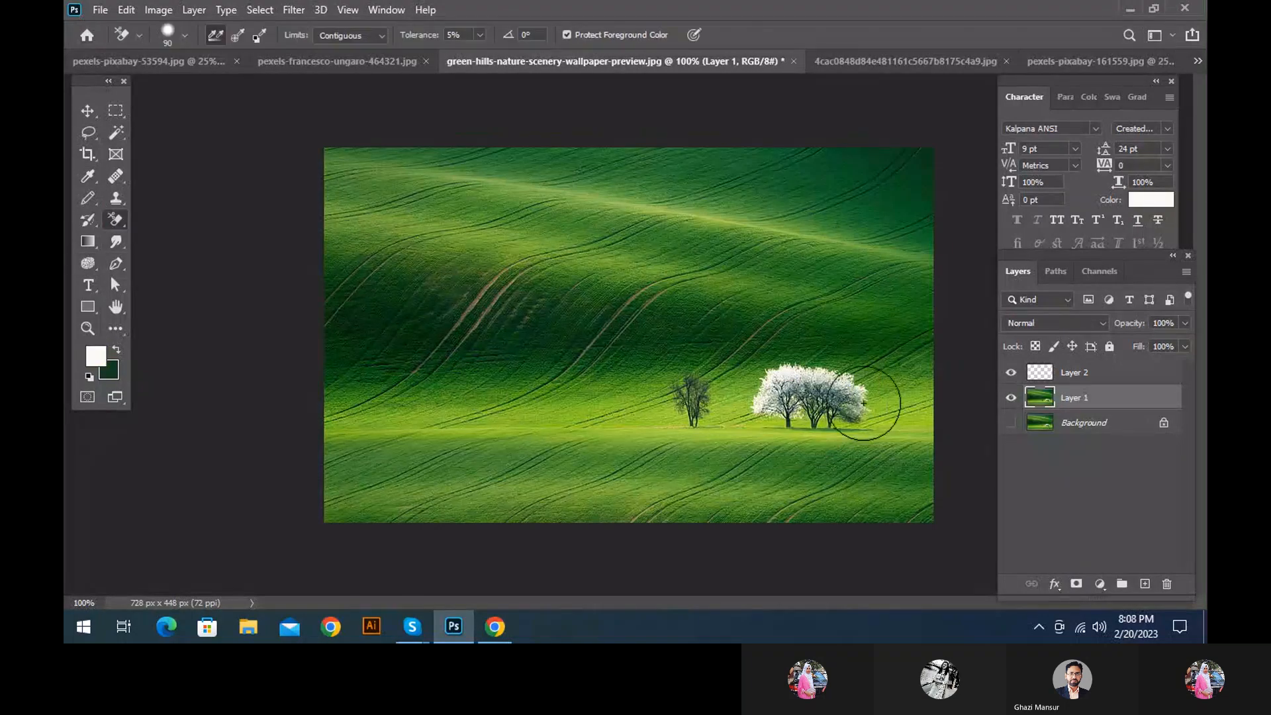
Erase across the hills and around the white trees with the blossom colour protected, and undo the erasing
mouse_move(957, 360)
mouse_down()
mouse_move(504, 355)
mouse_move(576, 403)
mouse_up()
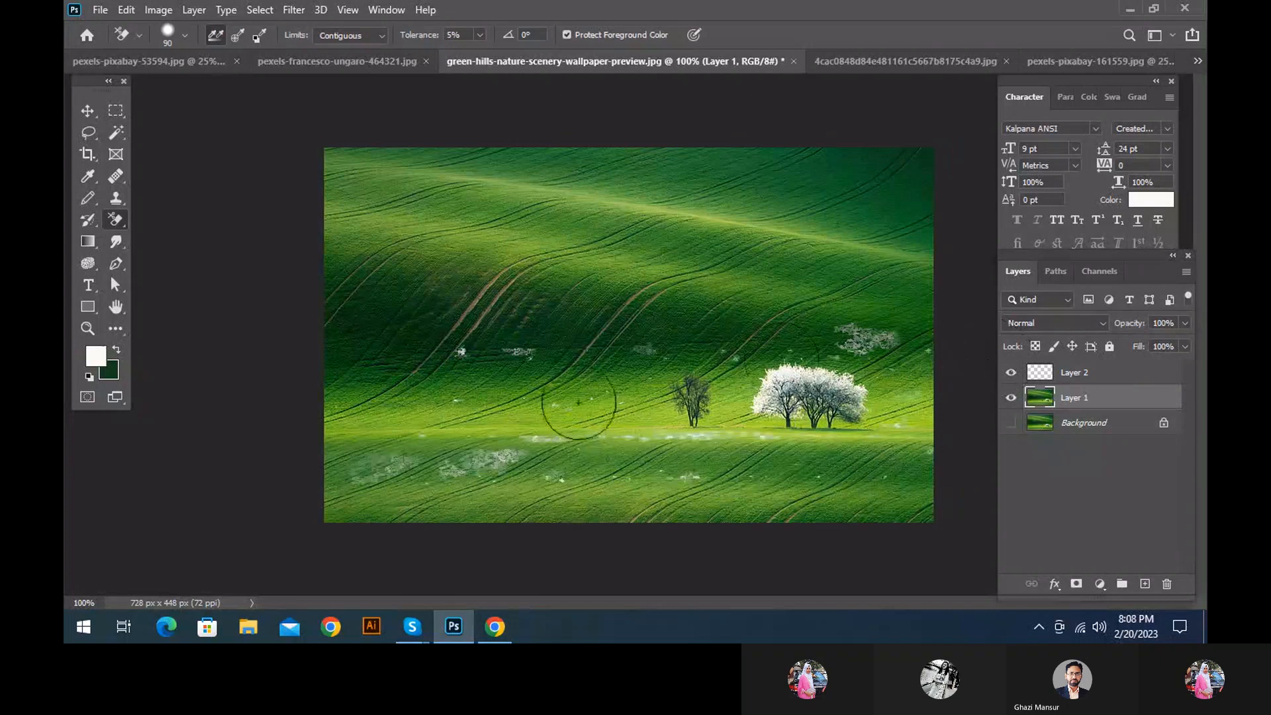
mouse_move(972, 410)
mouse_down()
mouse_move(748, 475)
mouse_move(370, 404)
mouse_move(563, 321)
mouse_move(824, 283)
mouse_move(282, 332)
mouse_move(715, 381)
mouse_move(523, 335)
mouse_move(195, 347)
mouse_move(884, 252)
mouse_move(877, 291)
mouse_move(245, 315)
mouse_up()
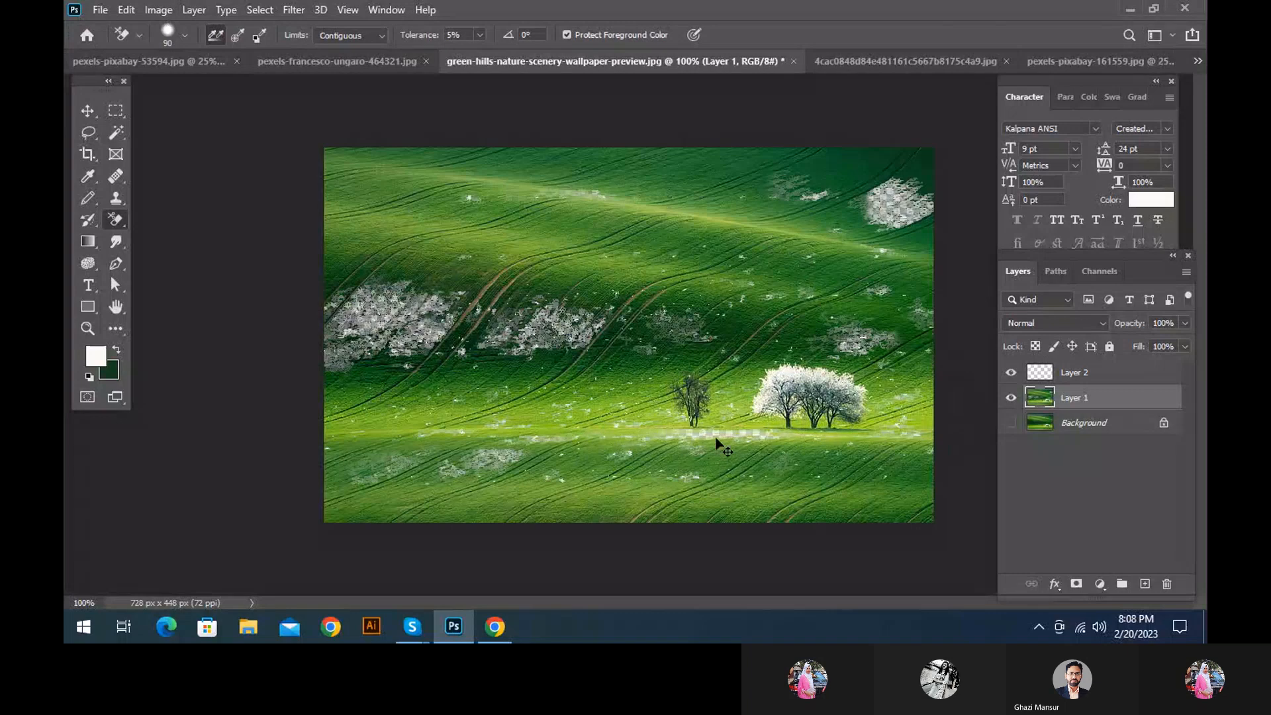
key(ctrl+z)
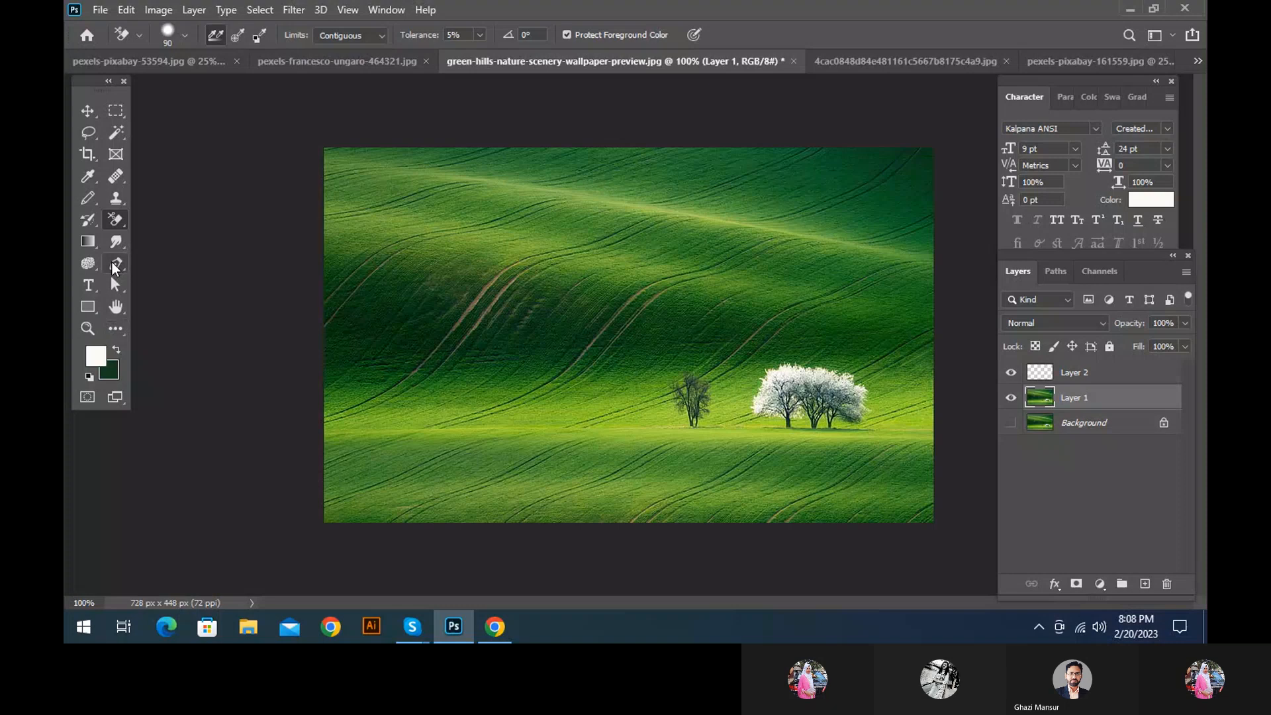
Swap to the dark green foreground colour, erase across the middle and lower hills, and undo the erasing
drag(632, 442, 367, 471)
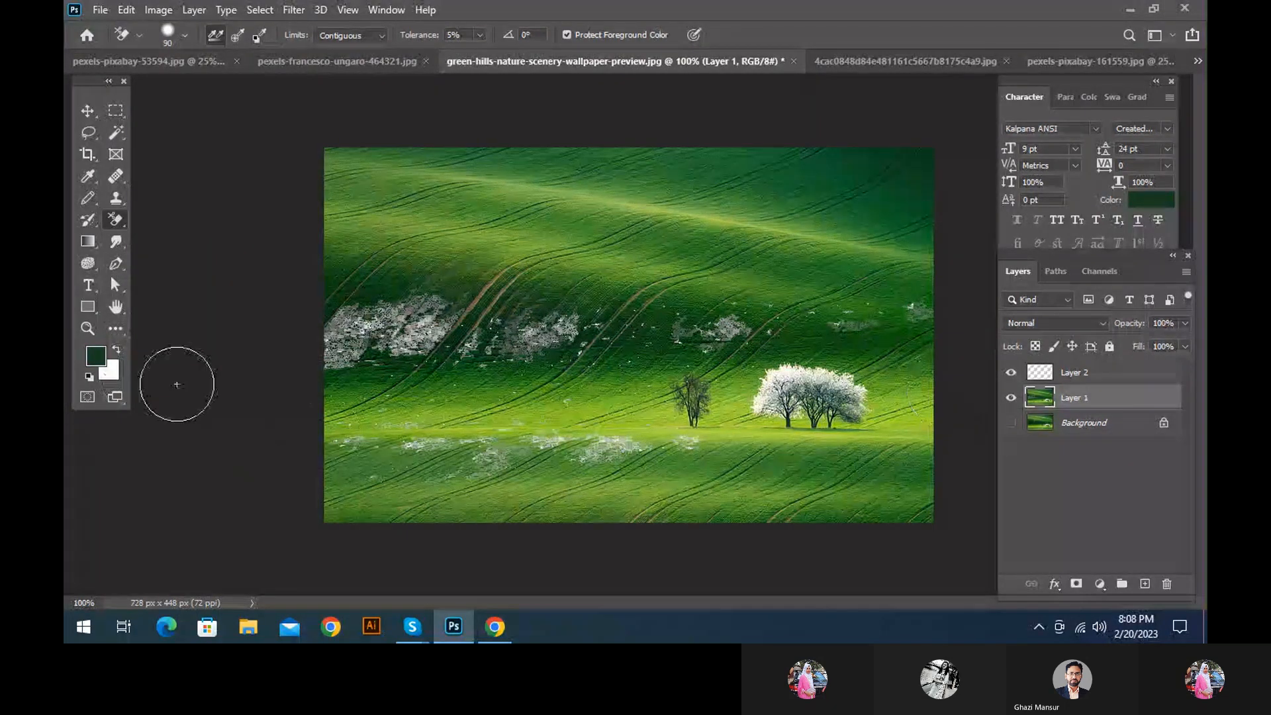
key(ctrl+z)
key(ctrl+z)
key(ctrl+z)
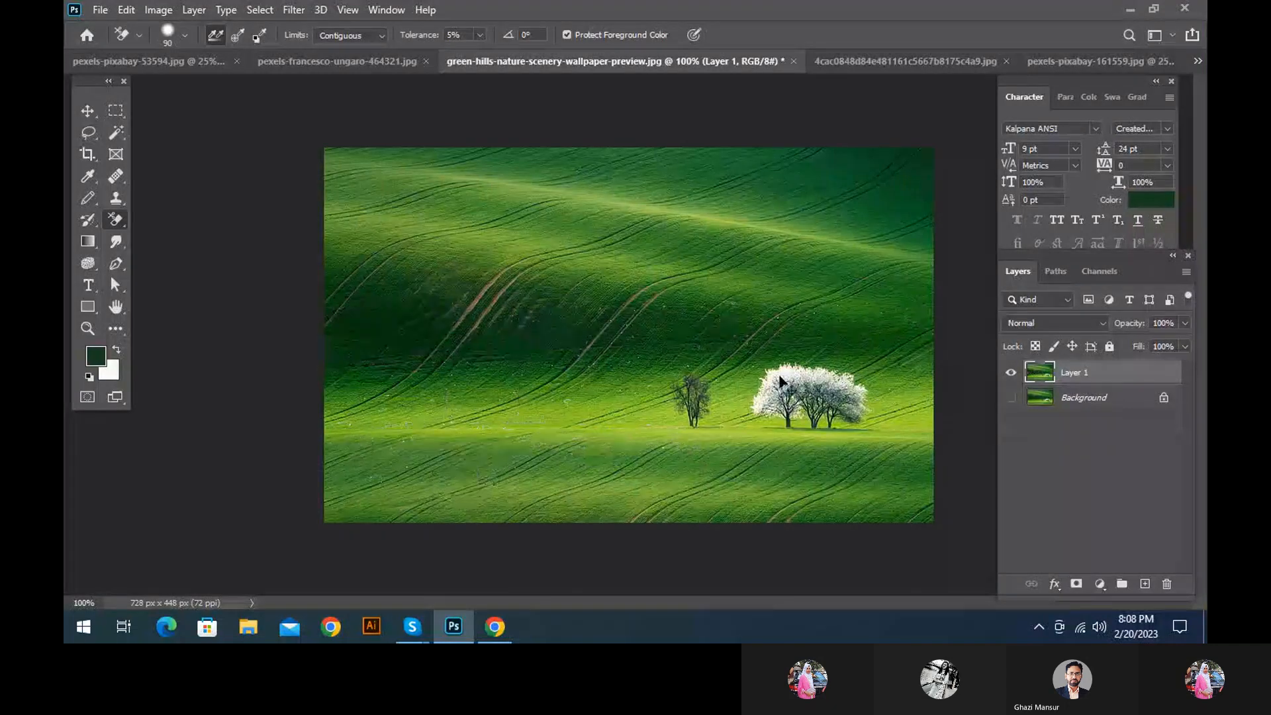
Switch to pexels-pixabay-161559.jpg, sample the orange flesh as the foreground colour and return to the Background Eraser
key(ctrl+Tab)
key(ctrl+Tab)
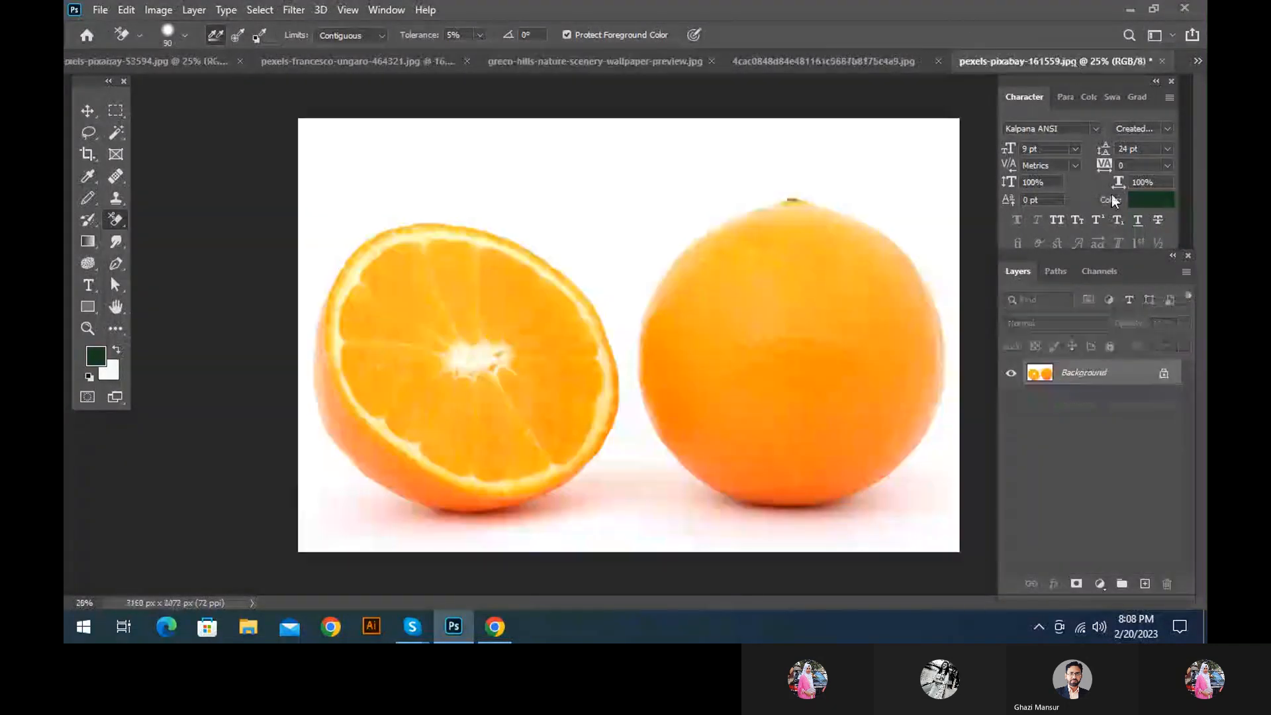
click(90, 173)
click(488, 355)
key(e)
Try erasing across the whole orange and the cut orange's centre with the sampled orange protected, undoing the strokes
mouse_move(754, 366)
mouse_down()
mouse_move(788, 383)
mouse_move(770, 381)
mouse_move(709, 437)
mouse_move(775, 321)
mouse_move(806, 345)
mouse_move(693, 289)
mouse_up()
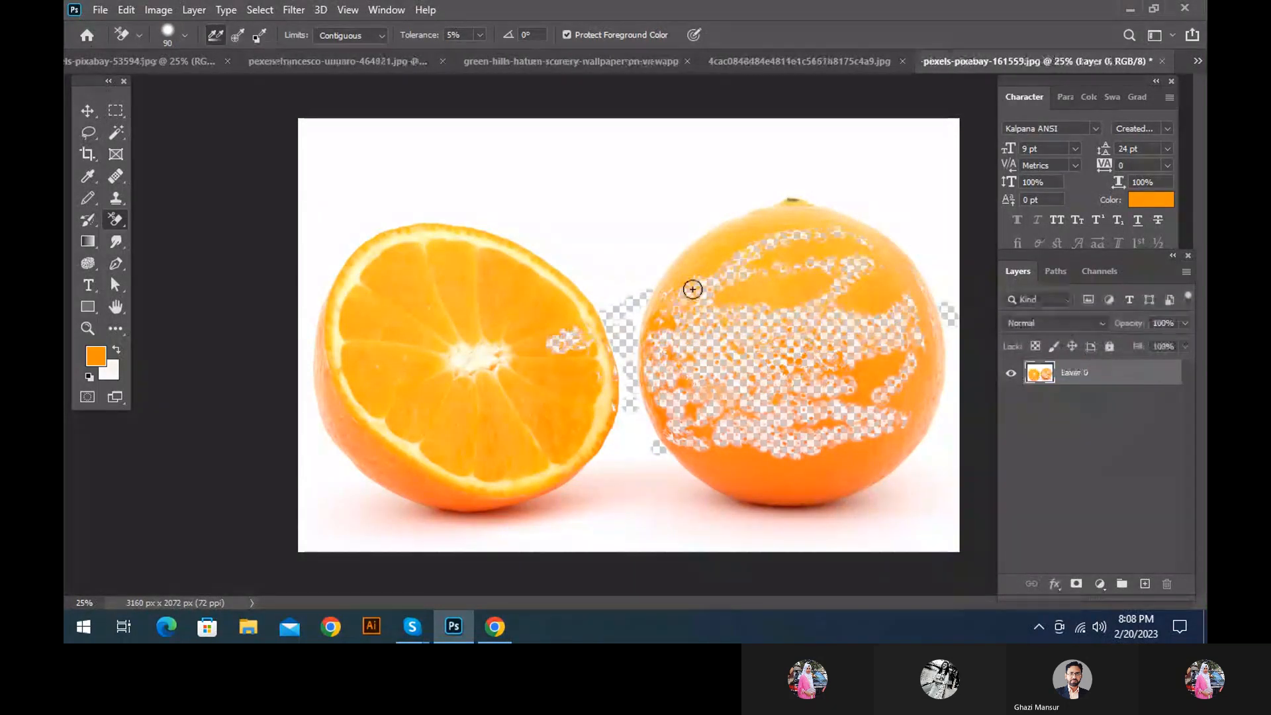
key(ctrl+z)
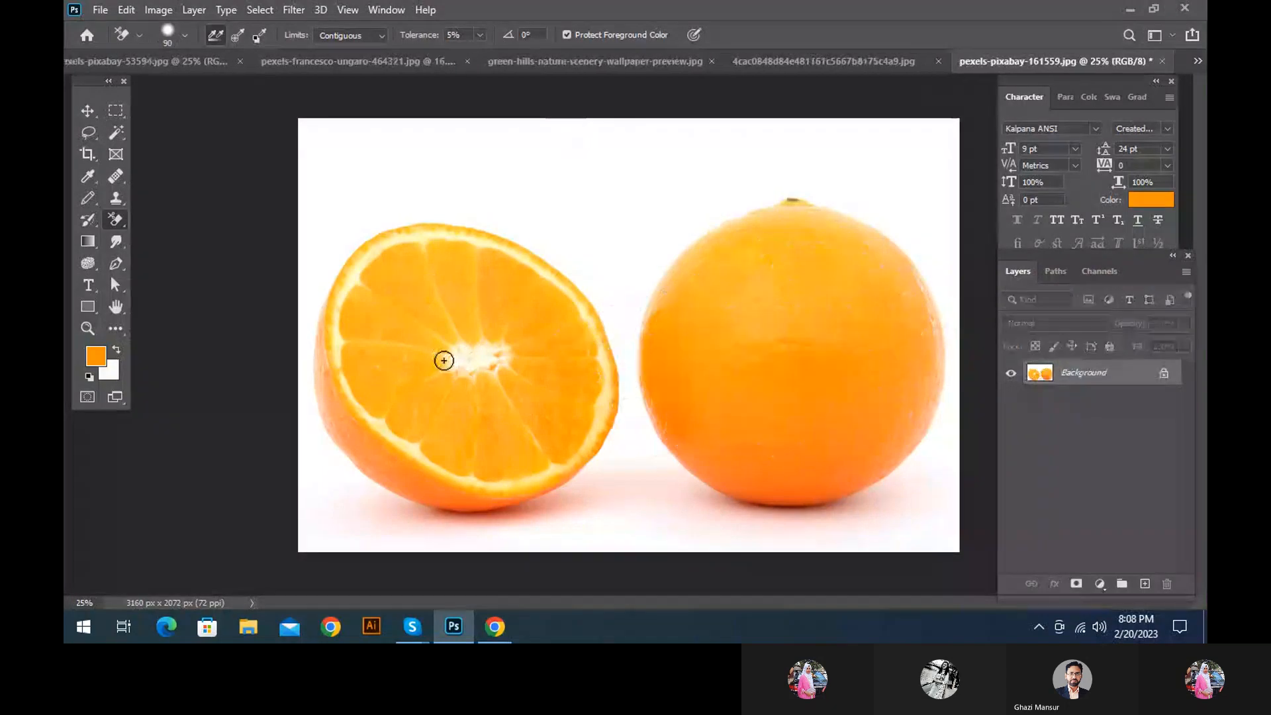
mouse_move(444, 361)
mouse_down()
mouse_move(403, 316)
mouse_move(432, 349)
mouse_move(417, 468)
mouse_up()
key(ctrl+z)
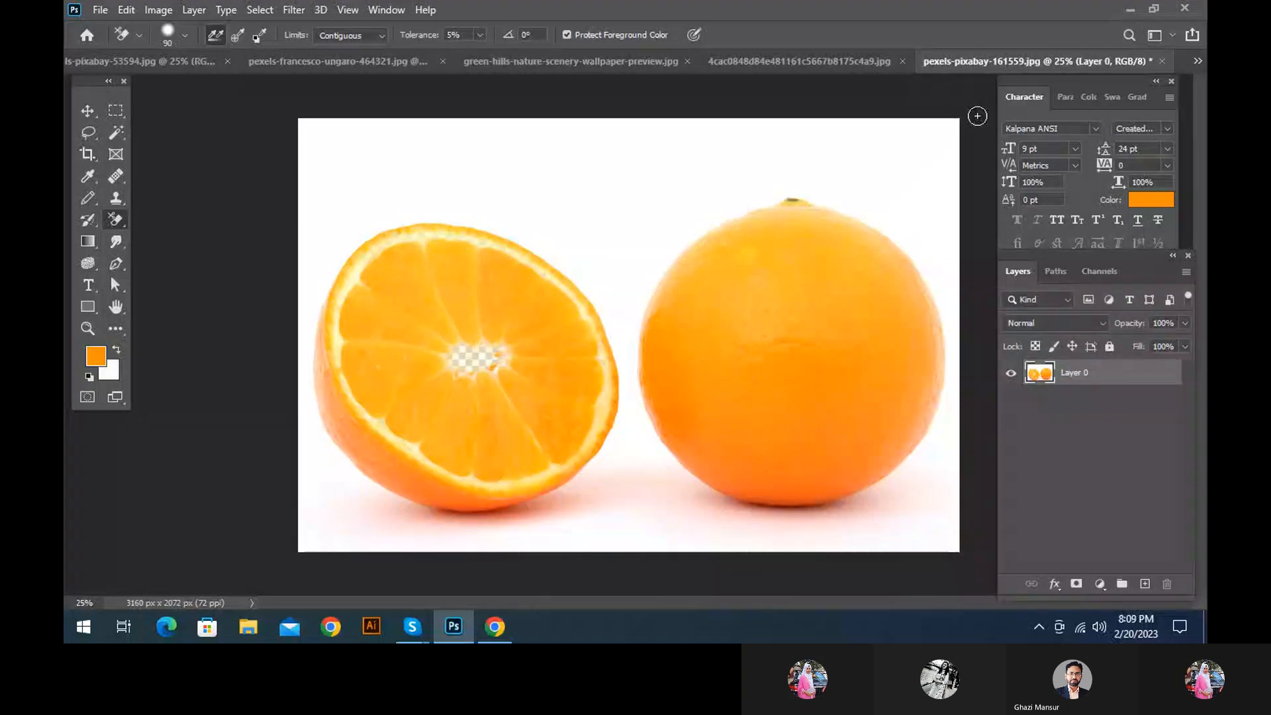
Close pexels-pixabay-161559.jpg without saving and return to green-hills-nature-scenery-wallpaper-preview.jpg
click(1162, 61)
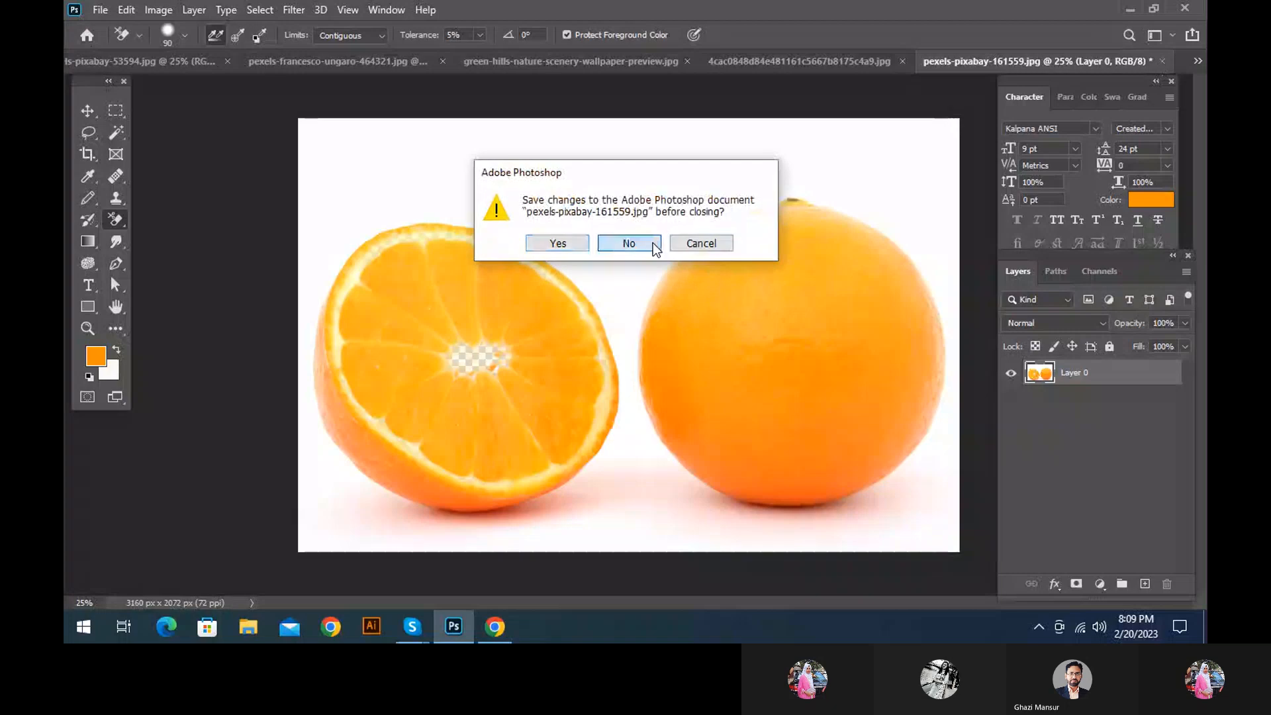
click(653, 243)
click(378, 63)
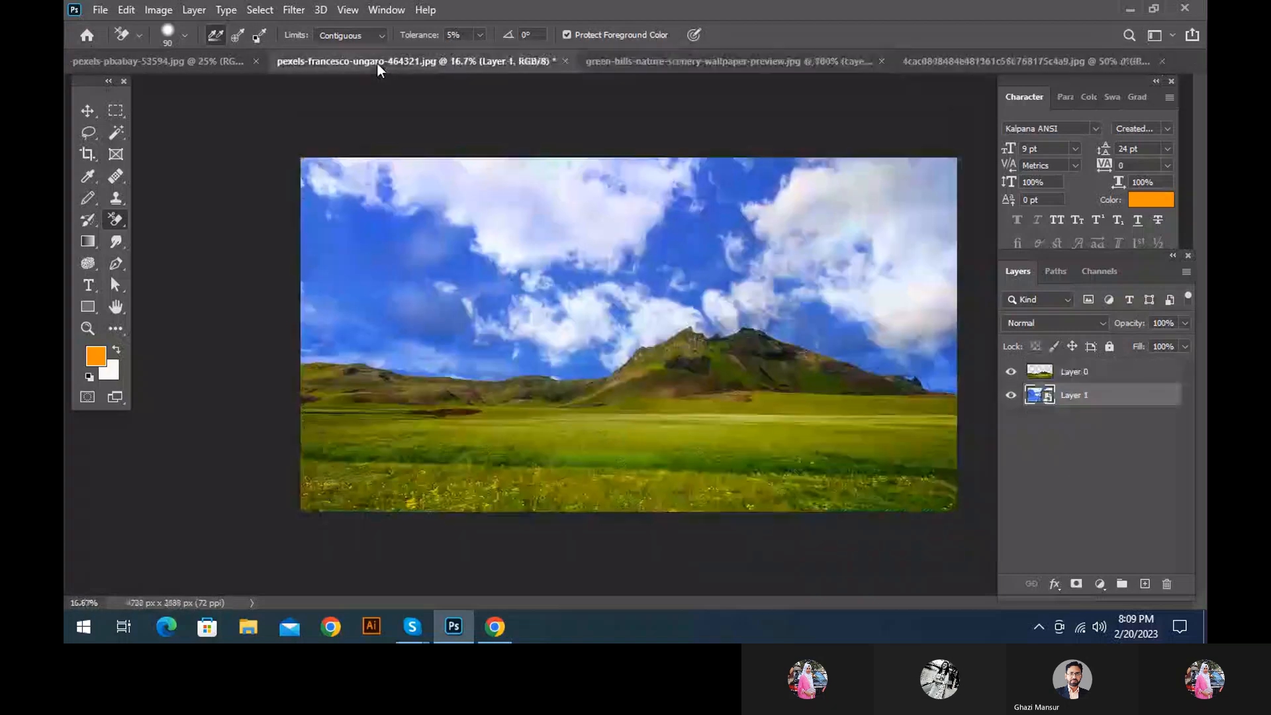
click(625, 70)
Select the dark green tones across the whole hills photo with the Magic Wand Tool, with Contiguous off
click(117, 135)
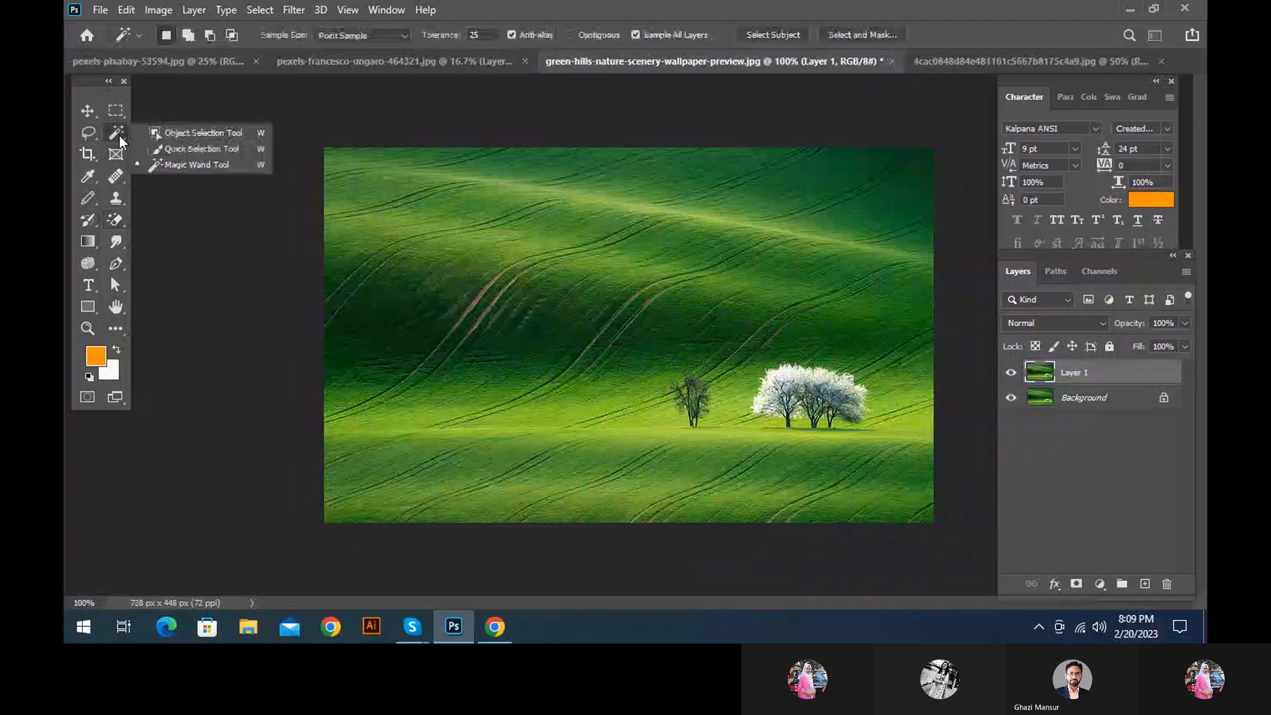
click(115, 131)
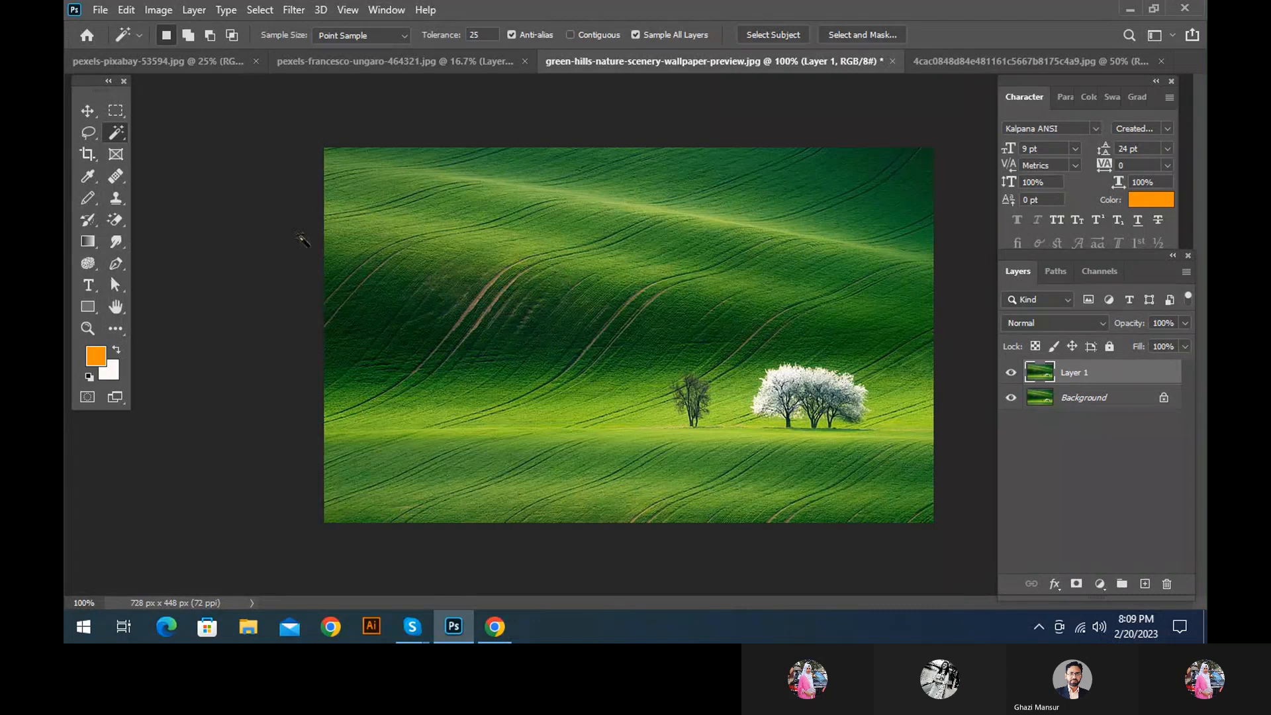
right_click(118, 133)
click(174, 161)
click(500, 352)
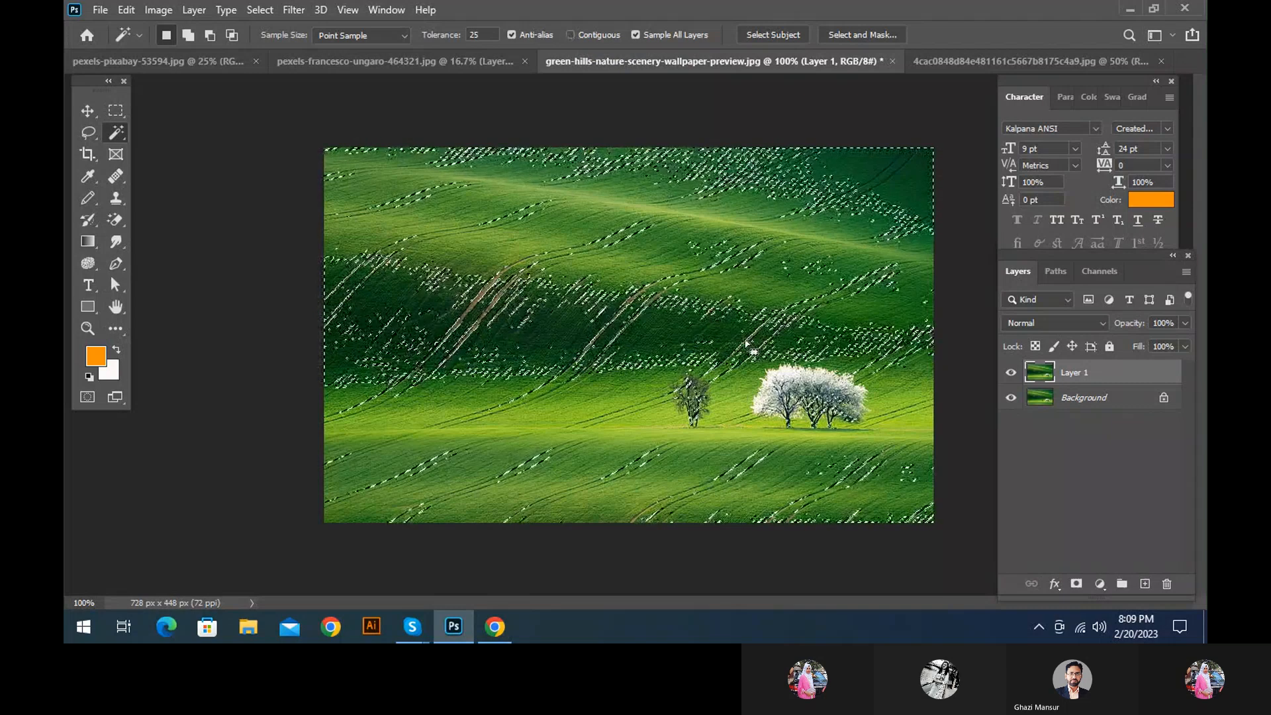
Deselect, turn on Contiguous for the Magic Wand and select a dark green patch on the middle hillside
key(ctrl+d)
click(570, 35)
click(447, 291)
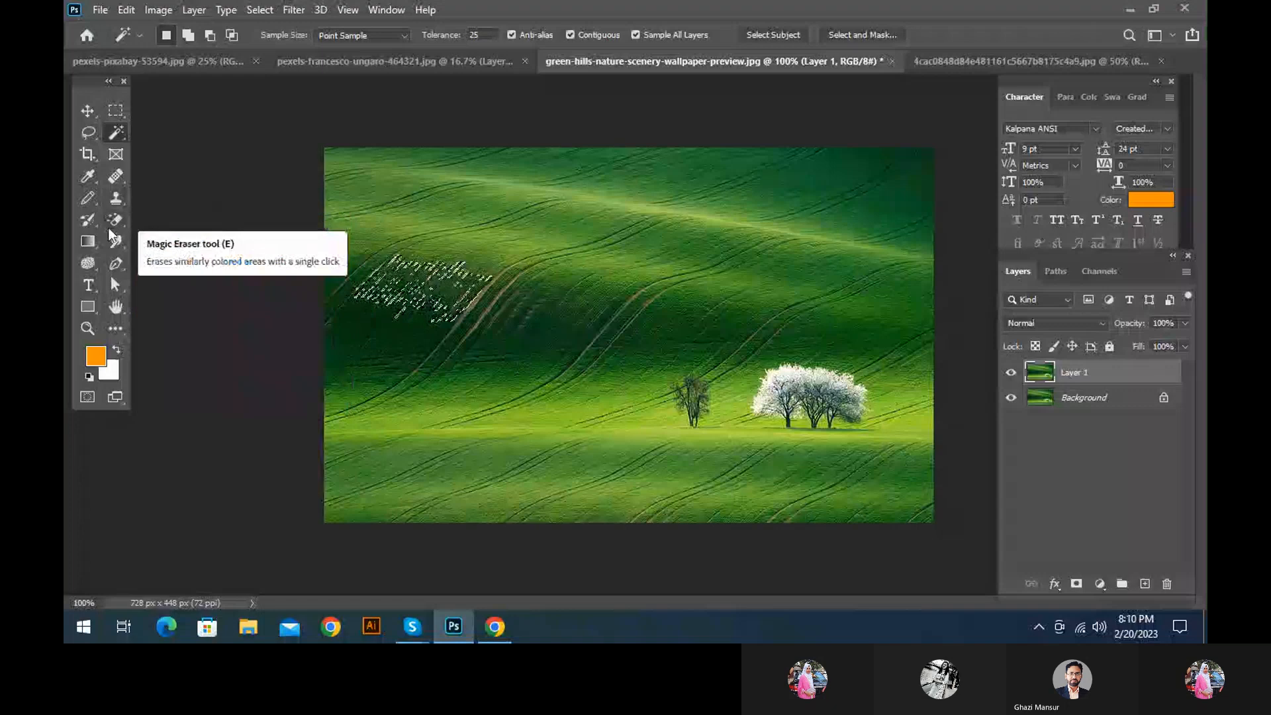
Hide the Background layer and erase the selected dark green patch on the middle hillside with the Magic Eraser Tool
mouse_move(114, 223)
mouse_down()
mouse_move(199, 229)
mouse_move(190, 252)
mouse_up()
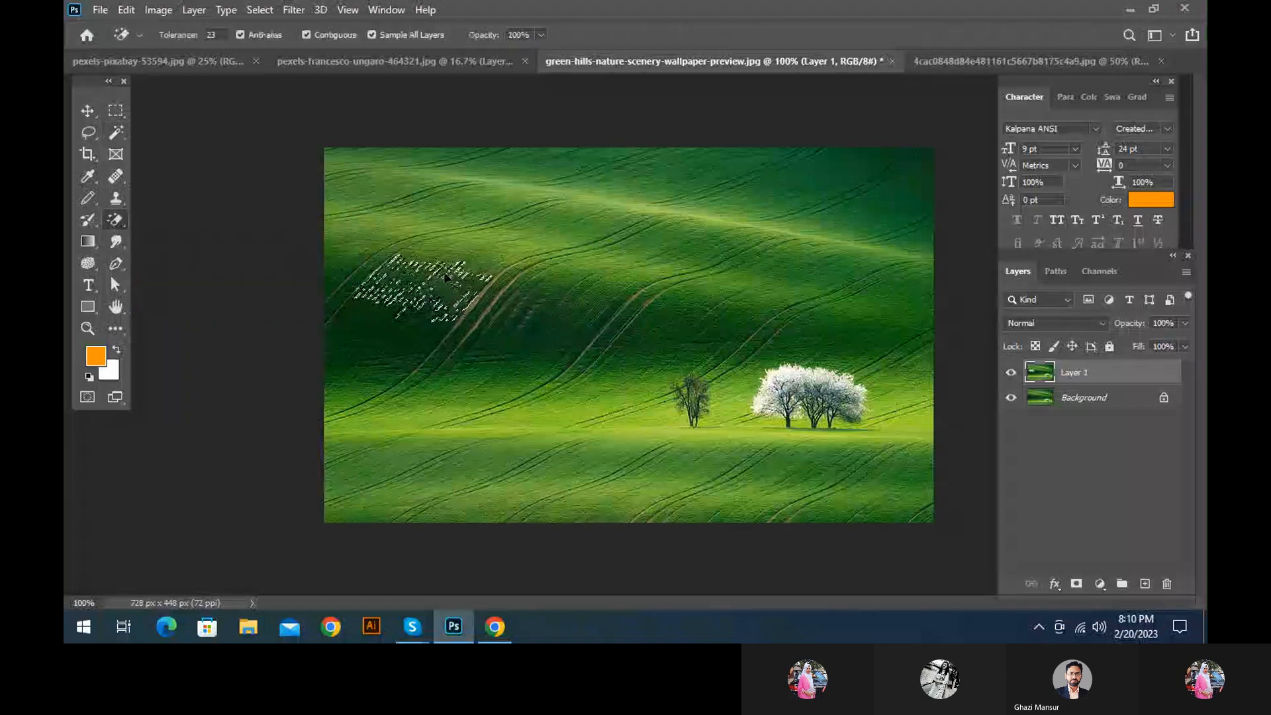
key(ctrl+f)
key(Escape)
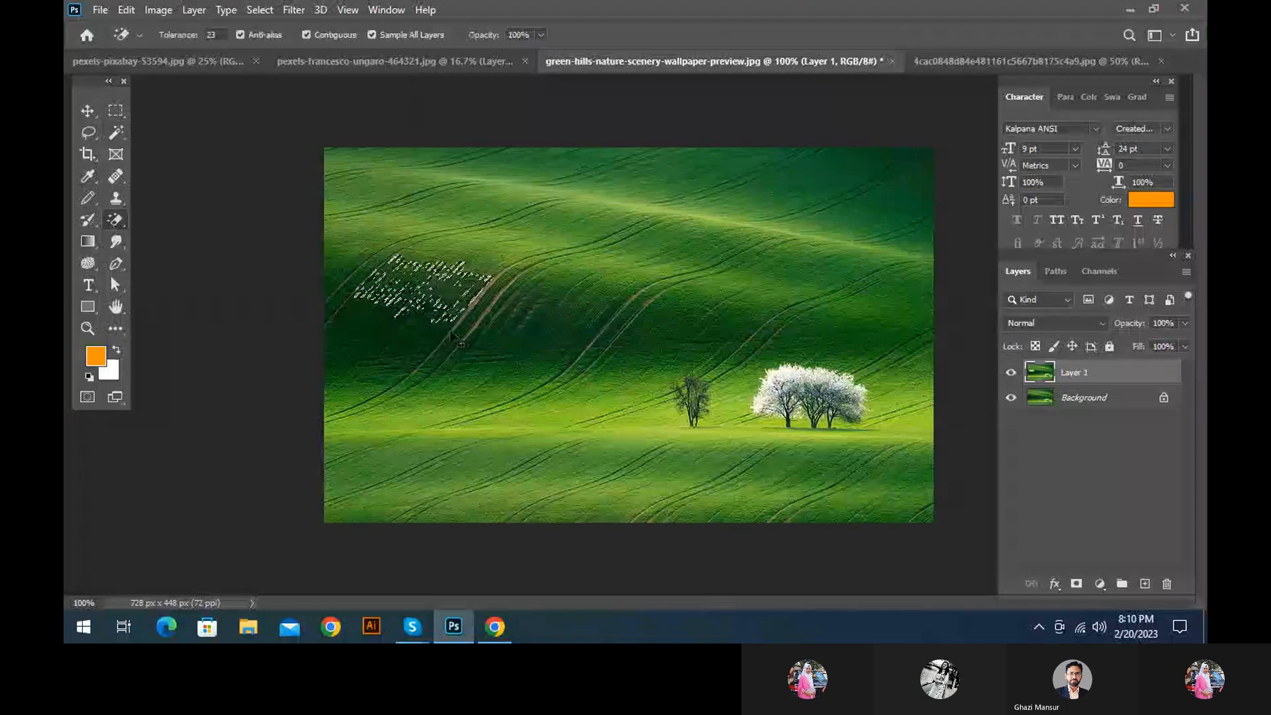
click(1011, 398)
click(410, 292)
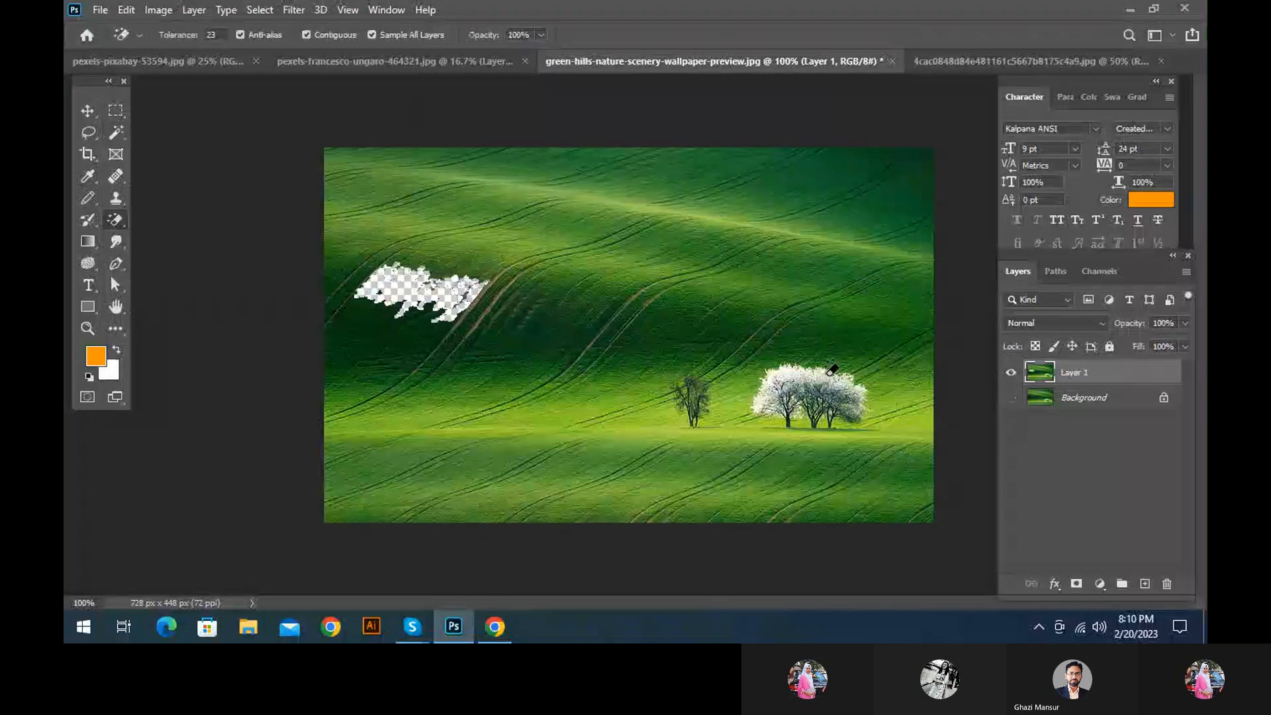
Erase more green patches across the middle slope, lower field and bright strip with the Magic Eraser at the current tolerance
click(516, 360)
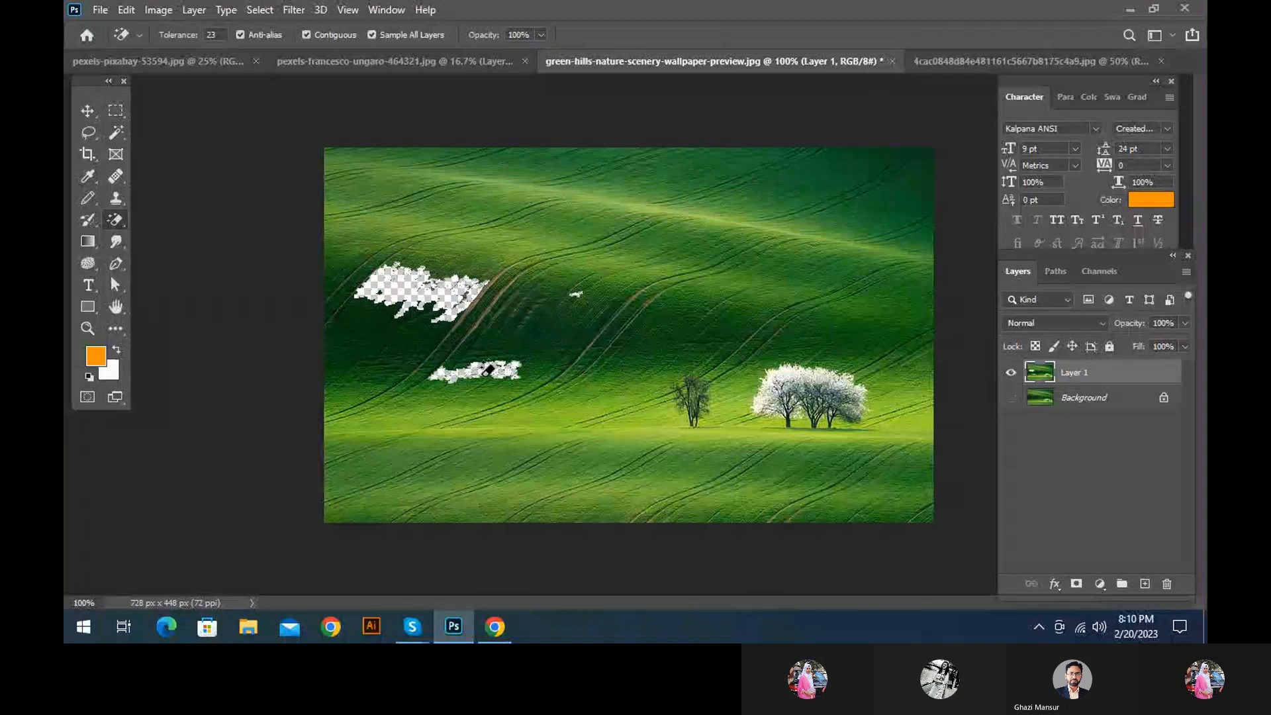
click(521, 323)
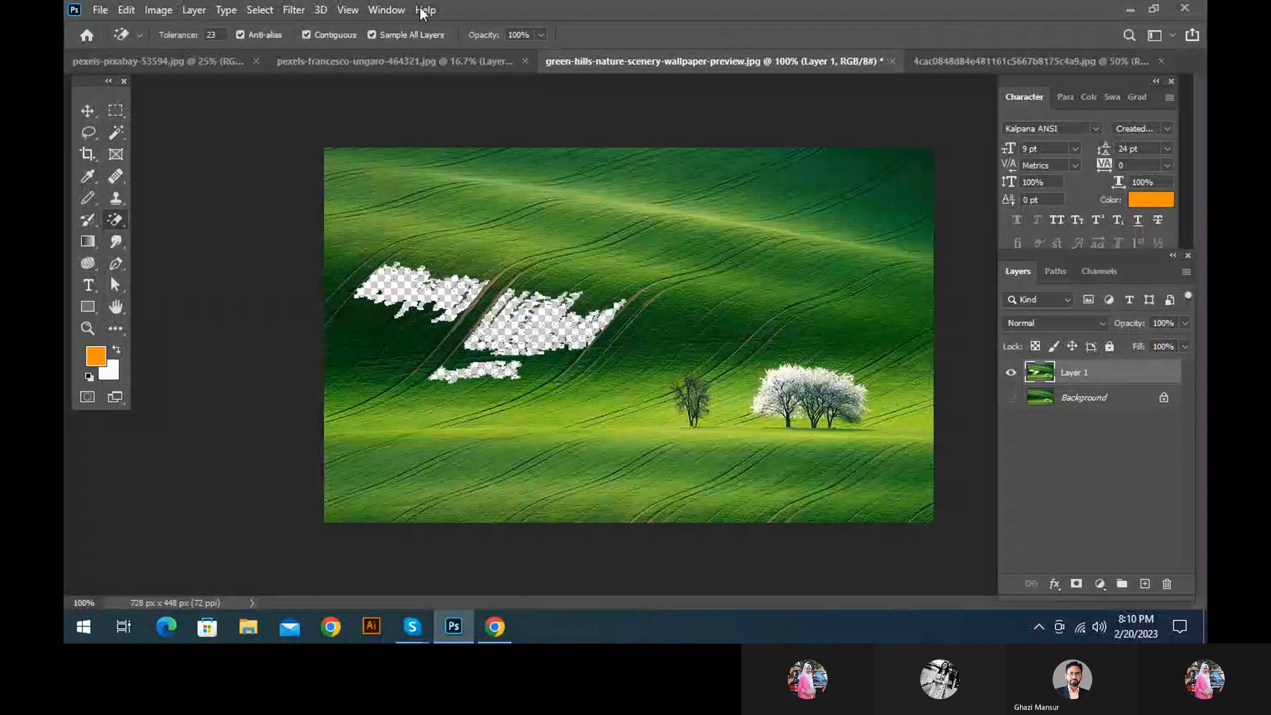
click(515, 457)
click(372, 369)
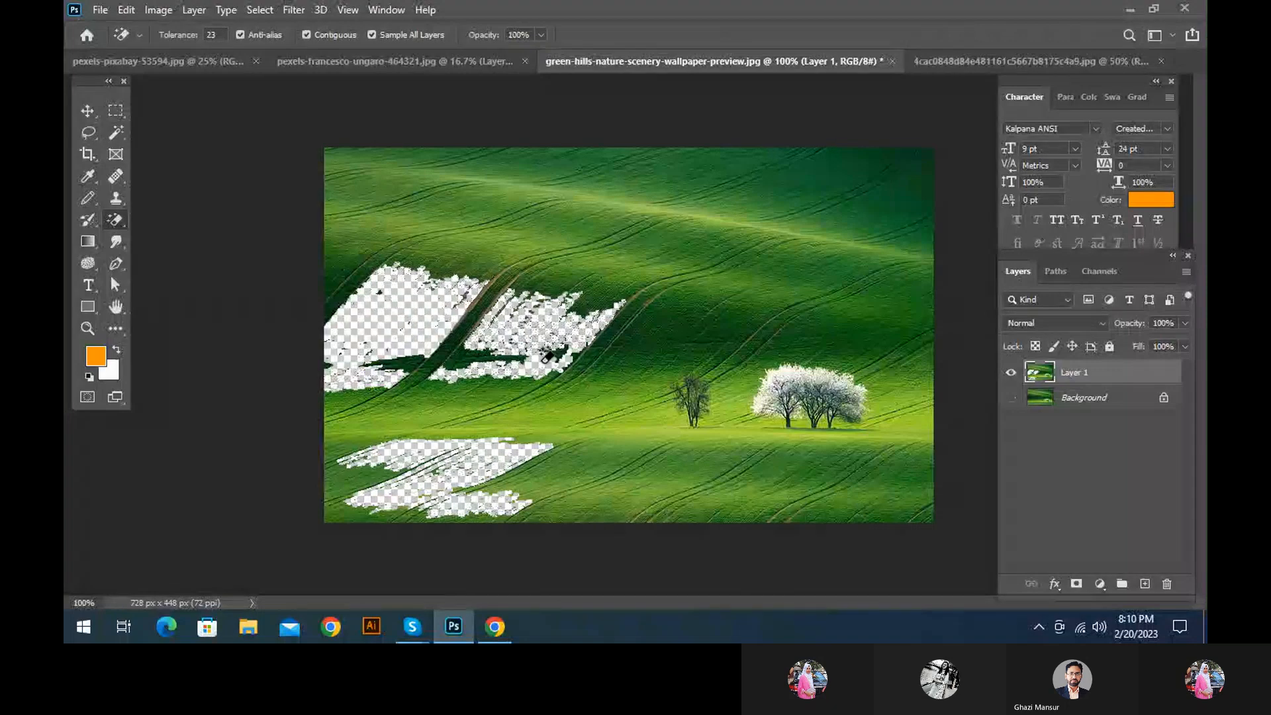
click(525, 409)
click(481, 402)
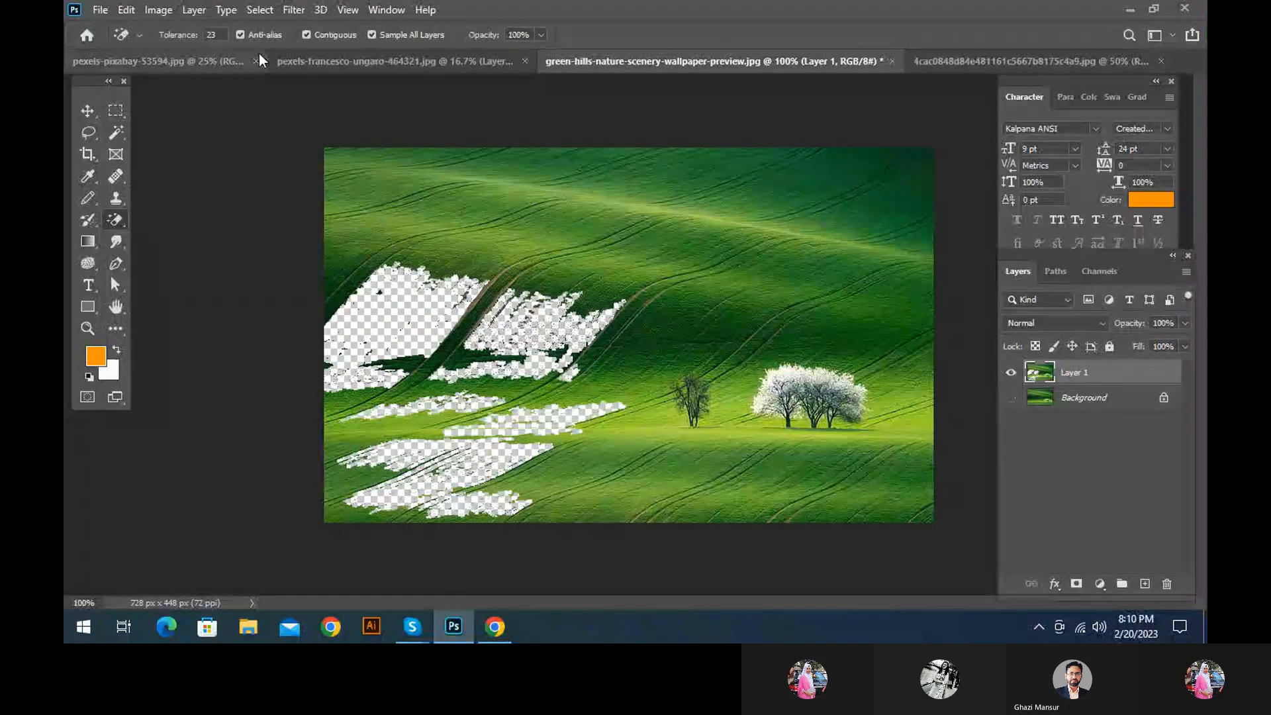
Set the Magic Eraser tolerance to 50 and erase the middle, lower and upper hillsides
drag(223, 37, 84, 41)
text(50)
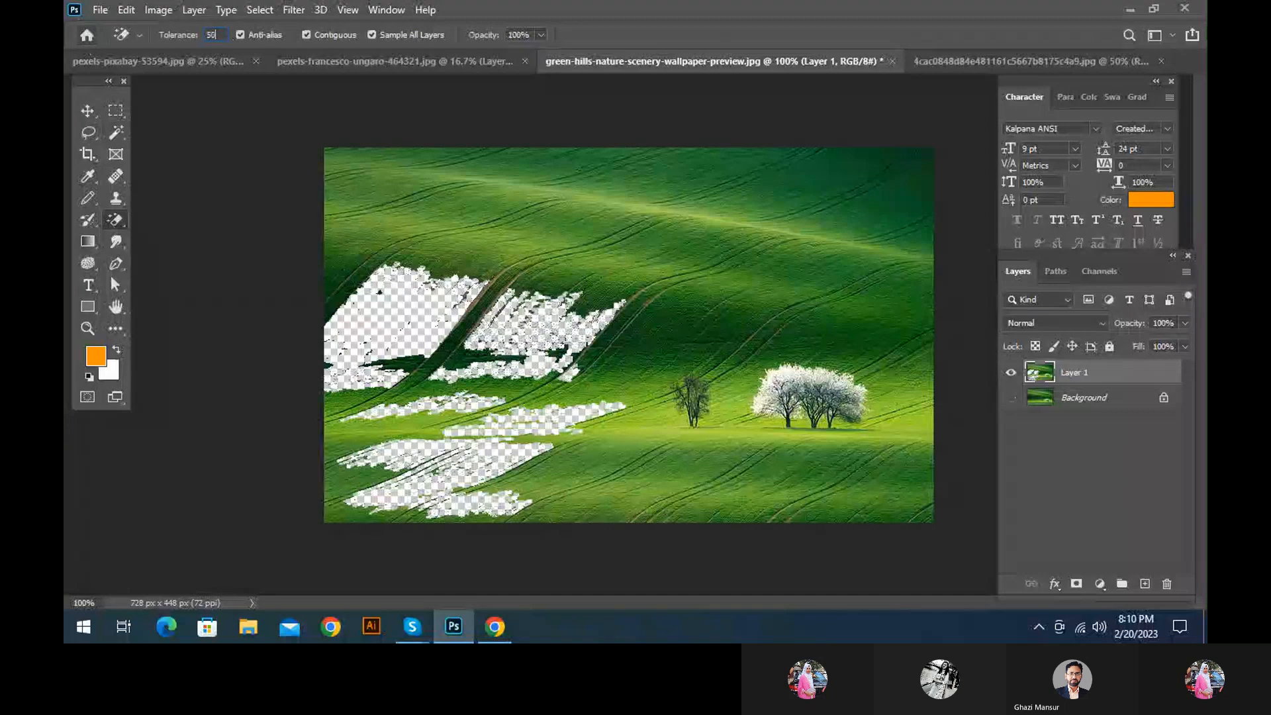
click(731, 321)
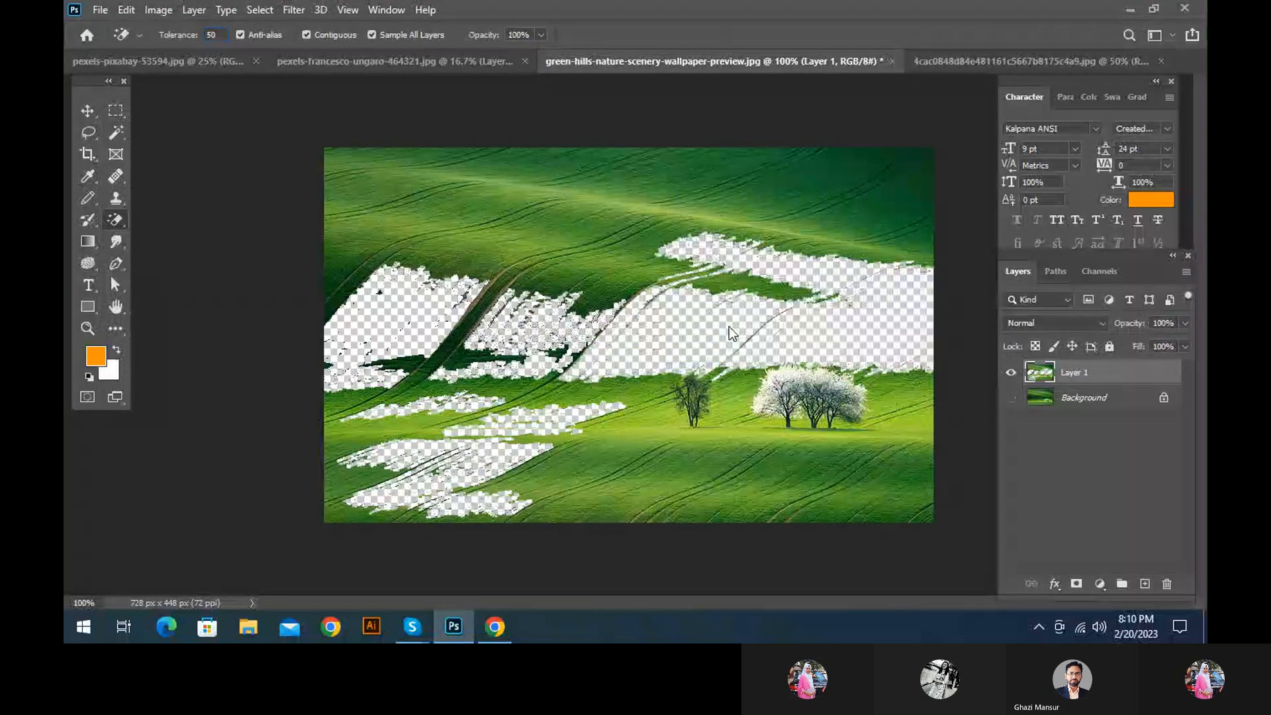
click(653, 400)
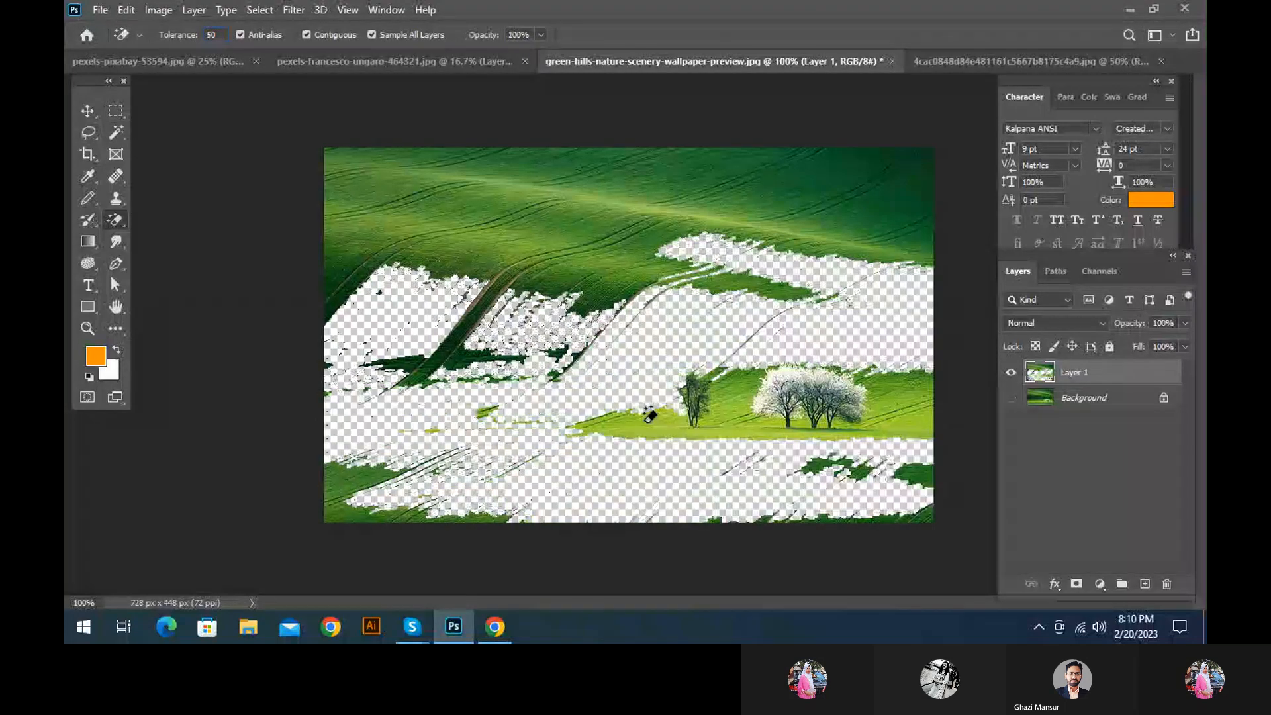
click(364, 223)
click(789, 186)
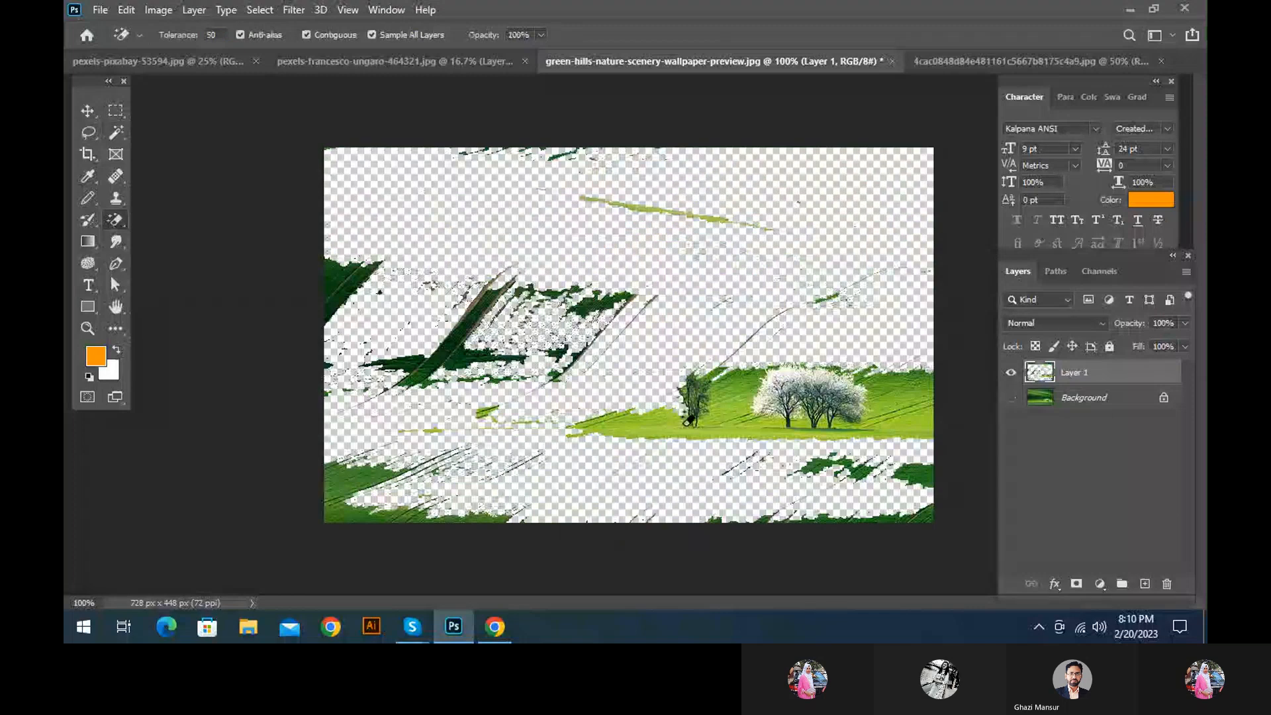
Erase the bright grass around the trees, the small bare tree and leftover dark green areas with the Magic Eraser
click(684, 426)
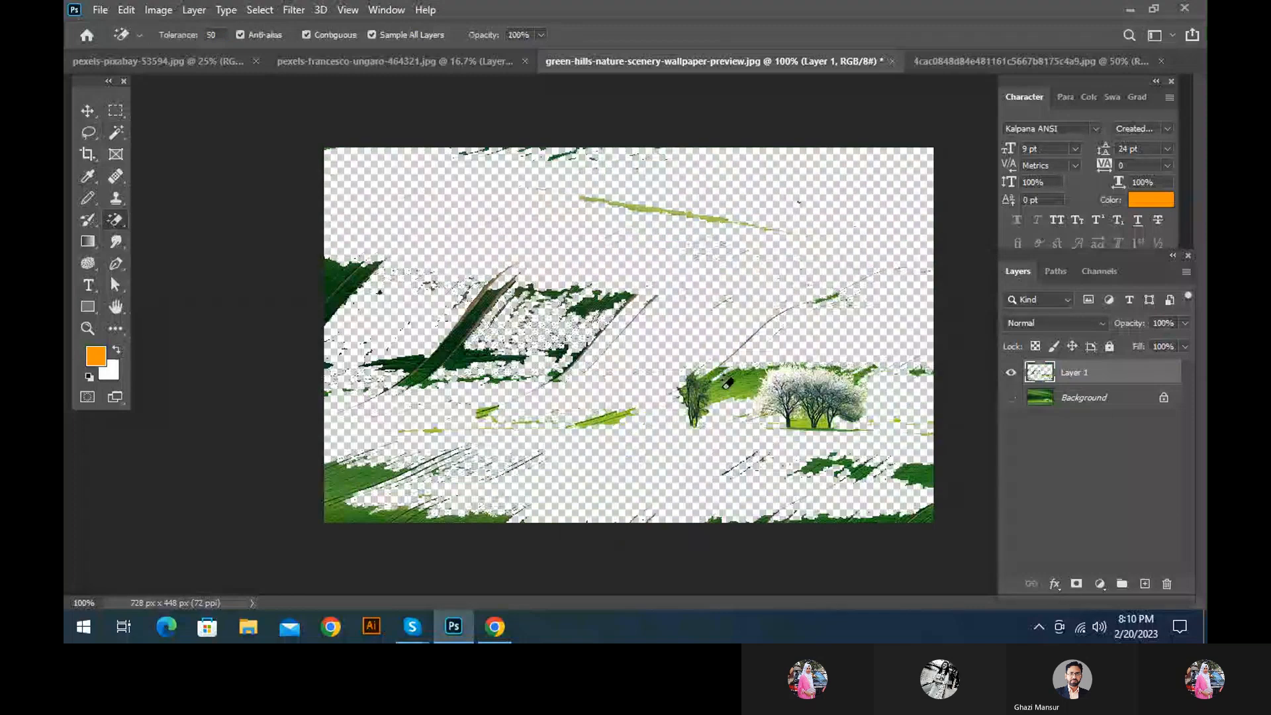
click(727, 384)
click(676, 388)
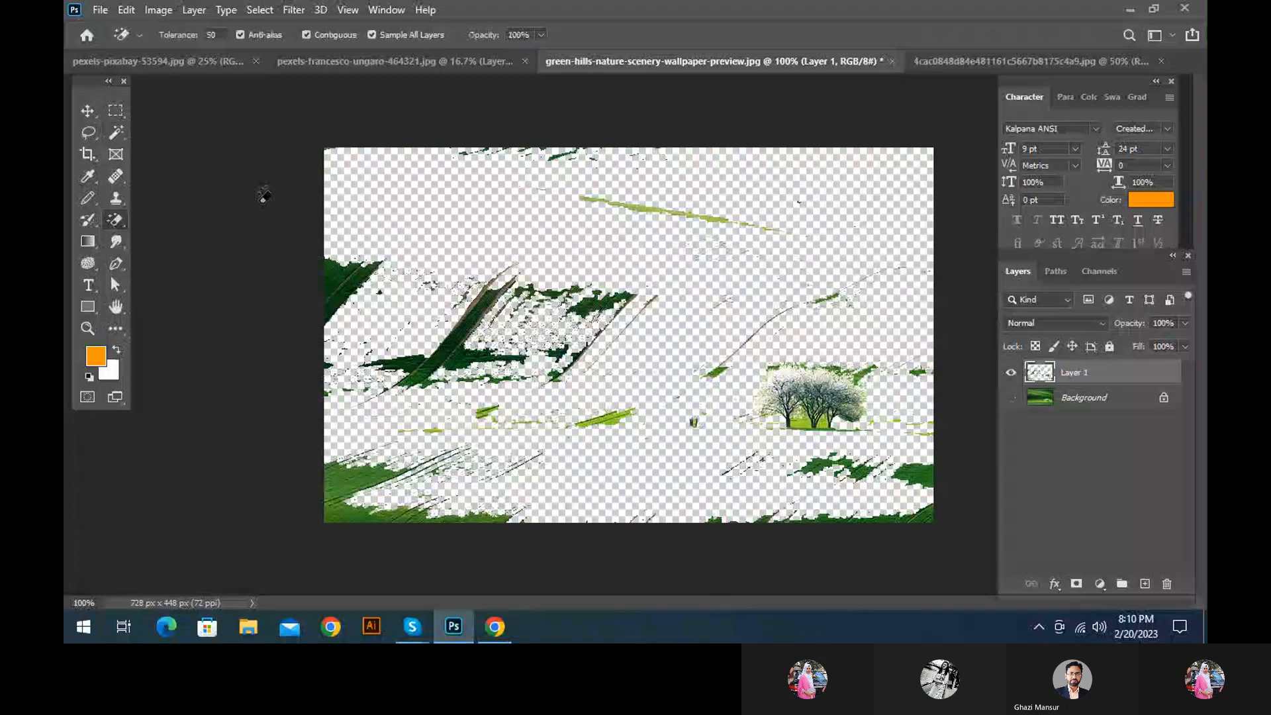
click(341, 284)
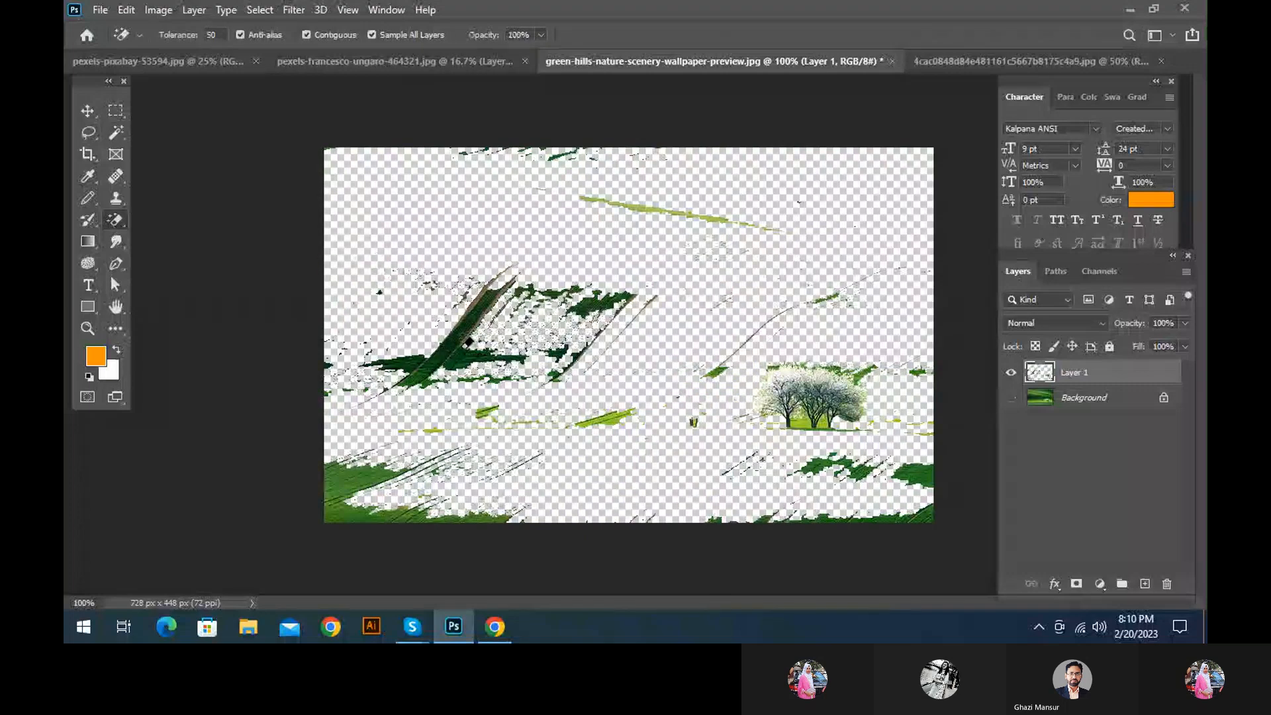
click(468, 341)
click(365, 486)
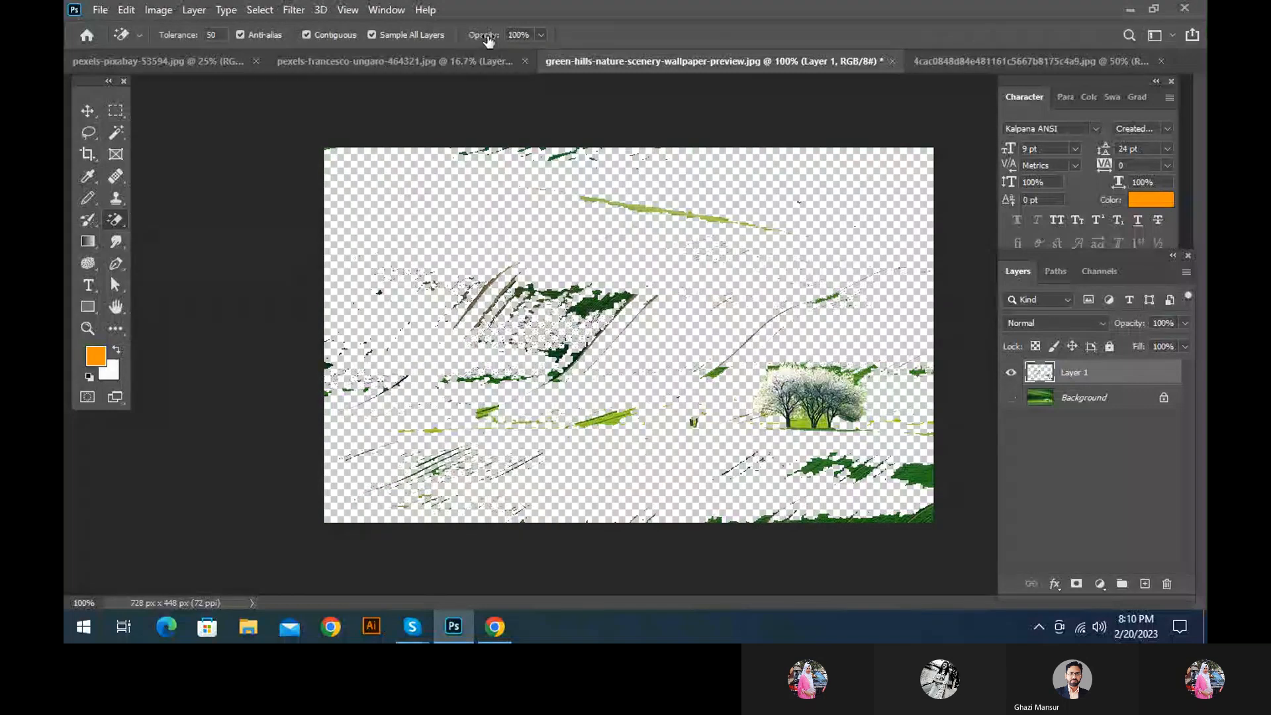
Undo the Magic Eraser erasures back to the first erased patch on the middle hillside
key(ctrl+z)
key(ctrl+z)
key(ctrl+z)
key(ctrl+z)
key(ctrl+z)
key(ctrl+z)
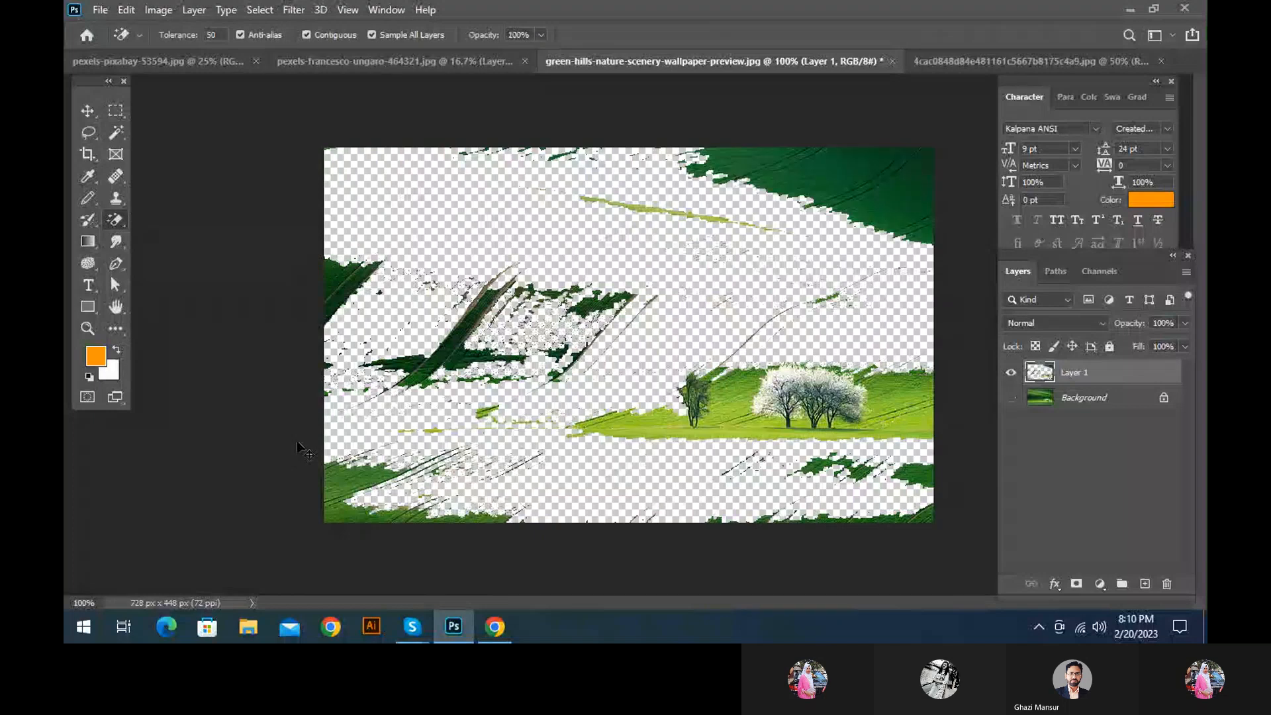
key(ctrl+z)
key(ctrl+z)
key(ctrl+z)
key(ctrl+z)
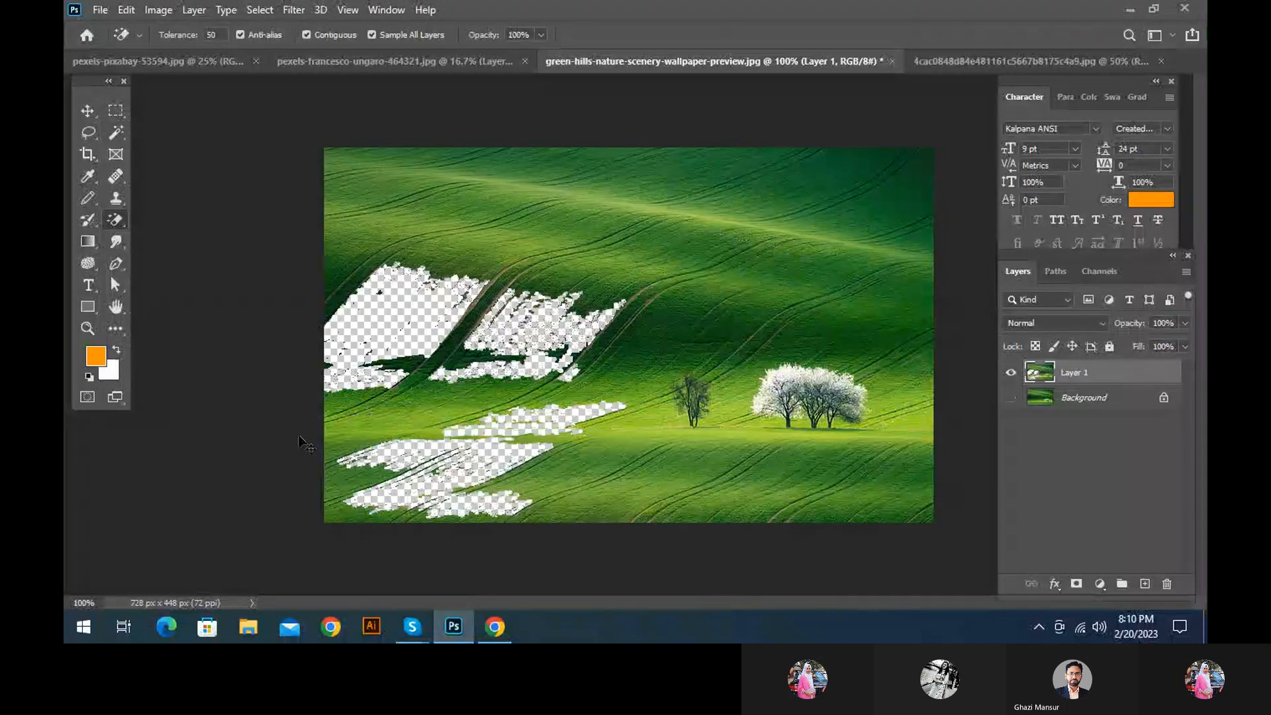
key(ctrl+z)
key(ctrl+z)
key(ctrl+z)
key(ctrl+z)
key(ctrl+z)
key(ctrl+z)
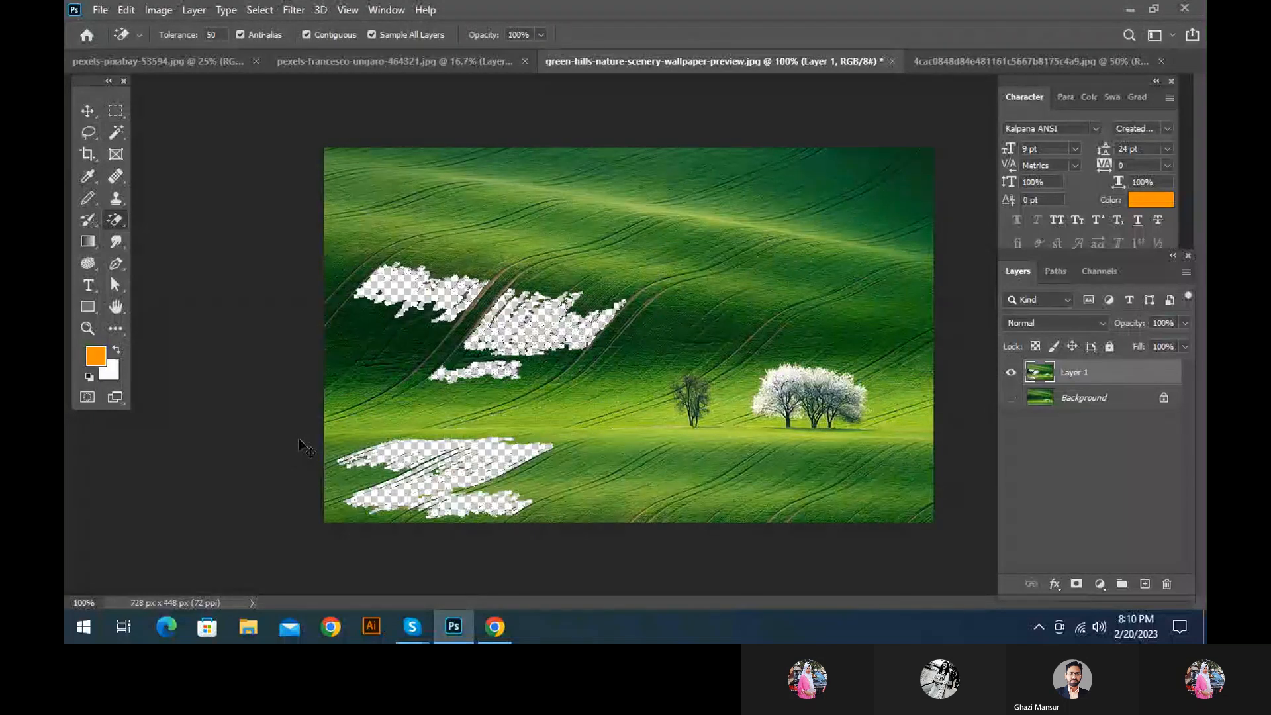
key(ctrl+z)
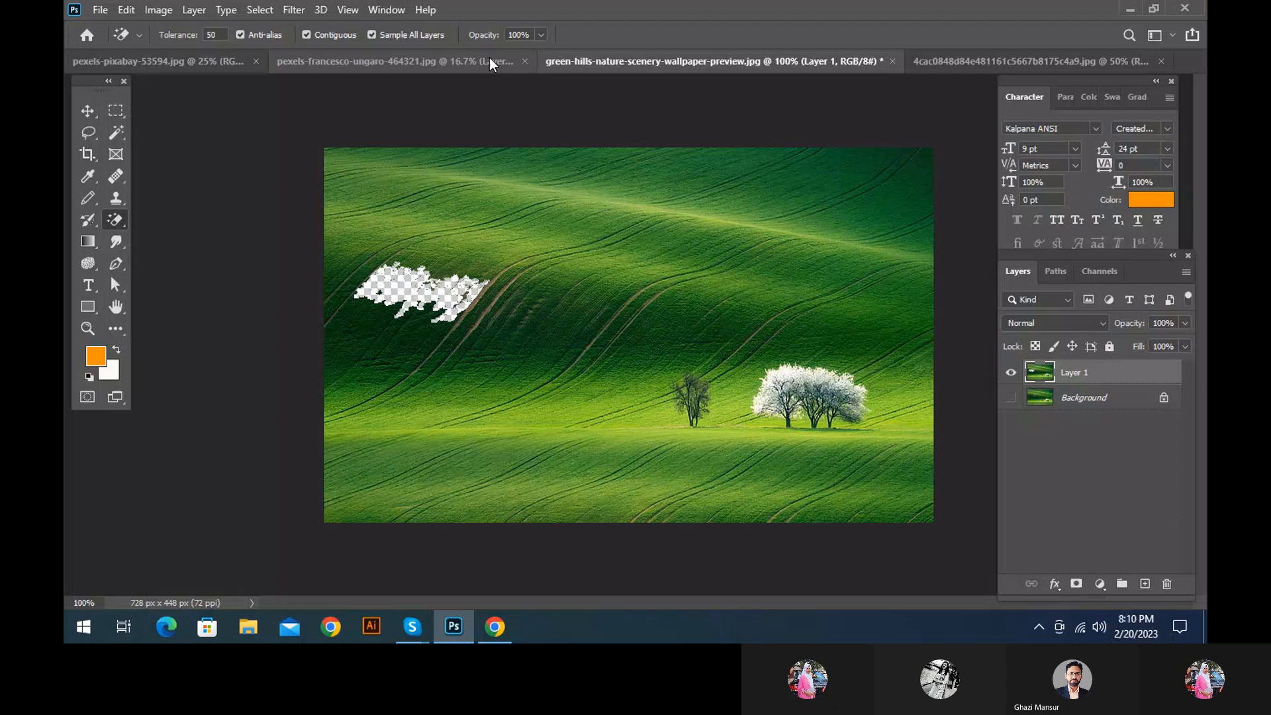
Set the Magic Eraser opacity to 8% and partially erase the green areas across the whole hills photo
drag(491, 36, 431, 37)
click(616, 298)
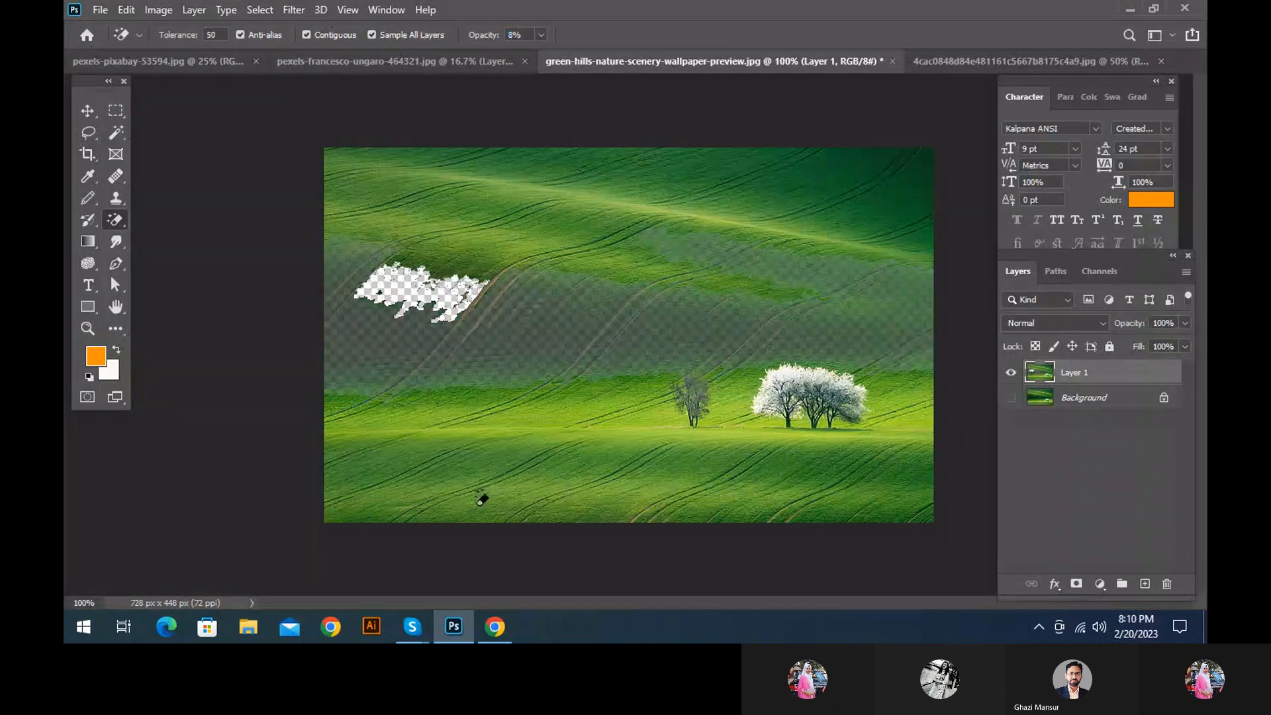
click(810, 514)
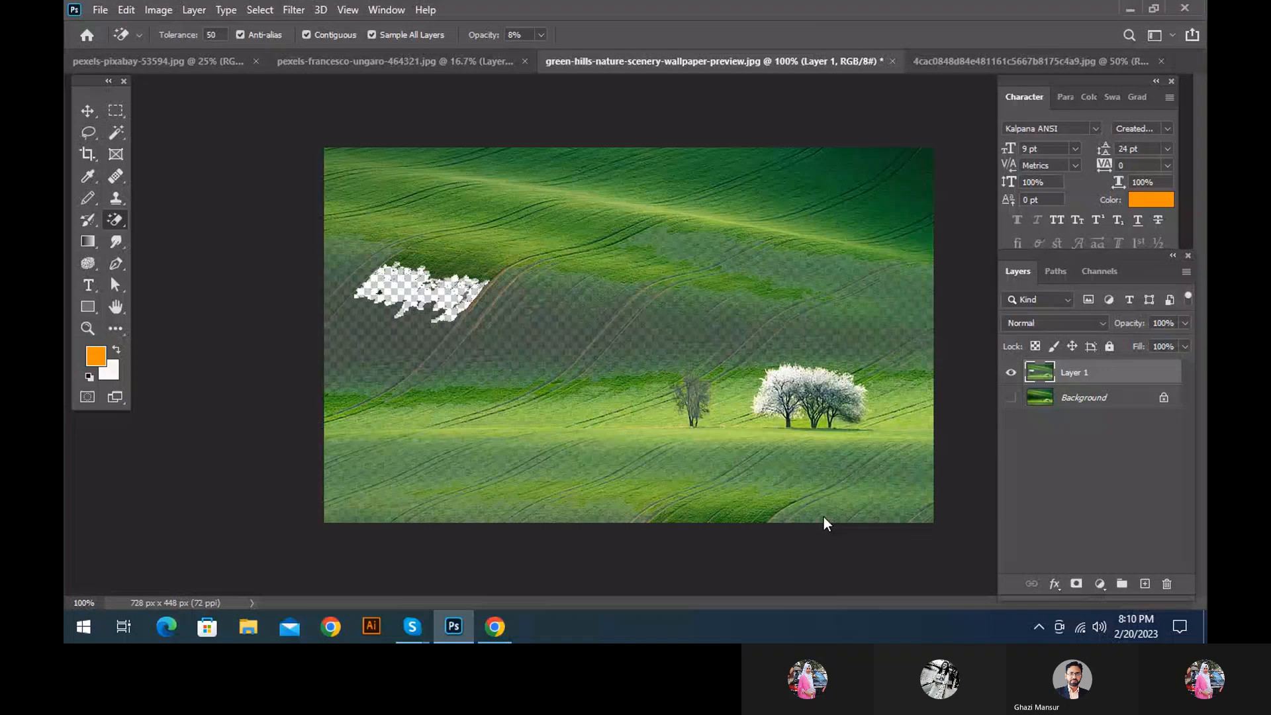
click(824, 516)
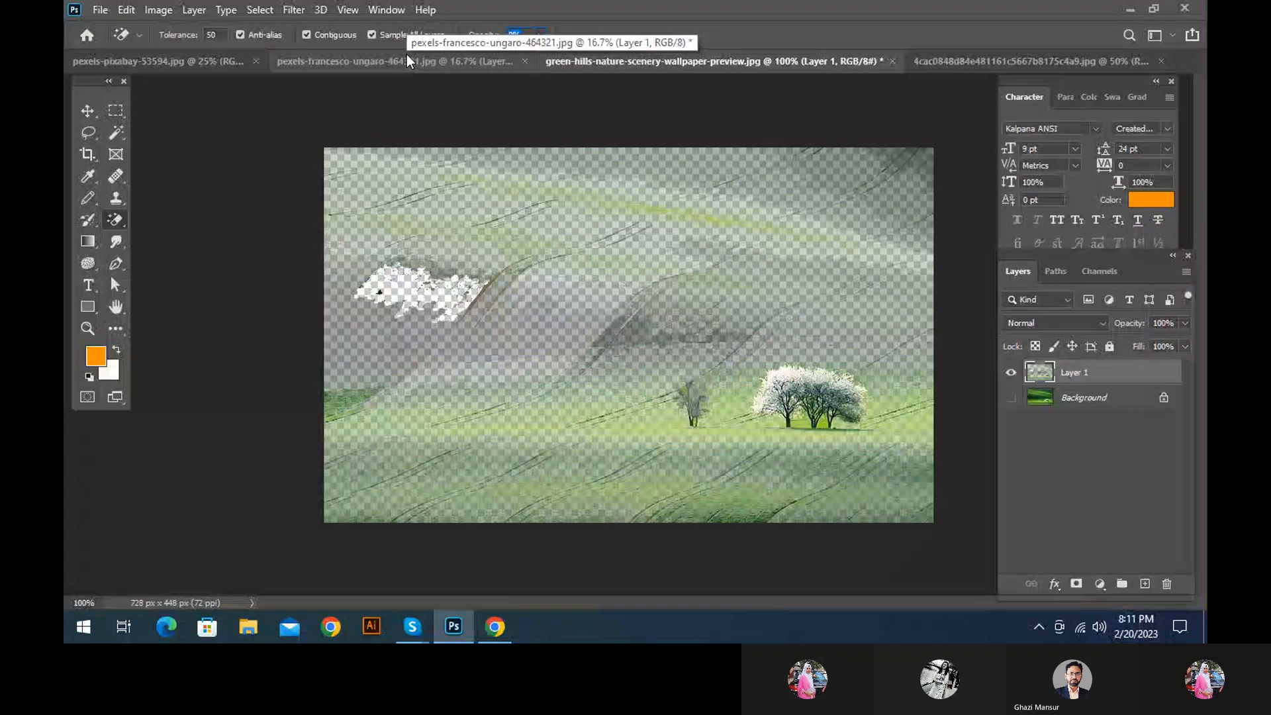
Set the Magic Eraser opacity back to 100% and show the available eraser tools
text(100)
key(Return)
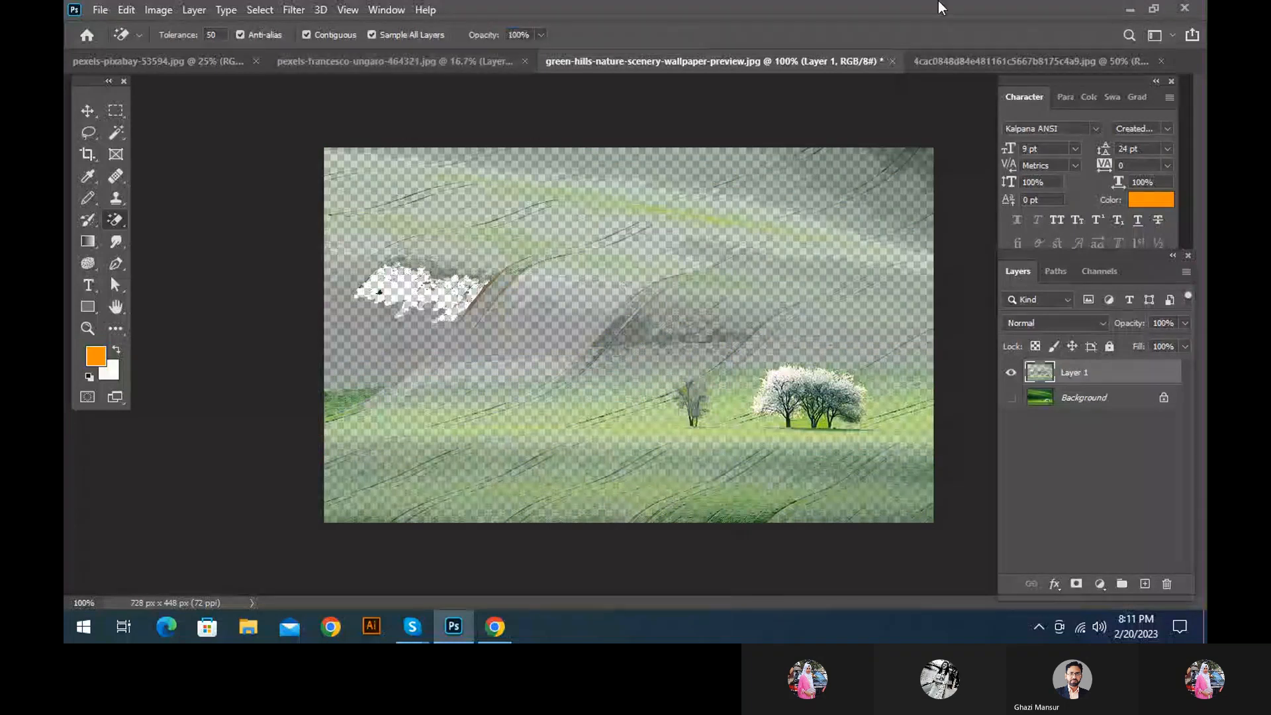
right_click(114, 223)
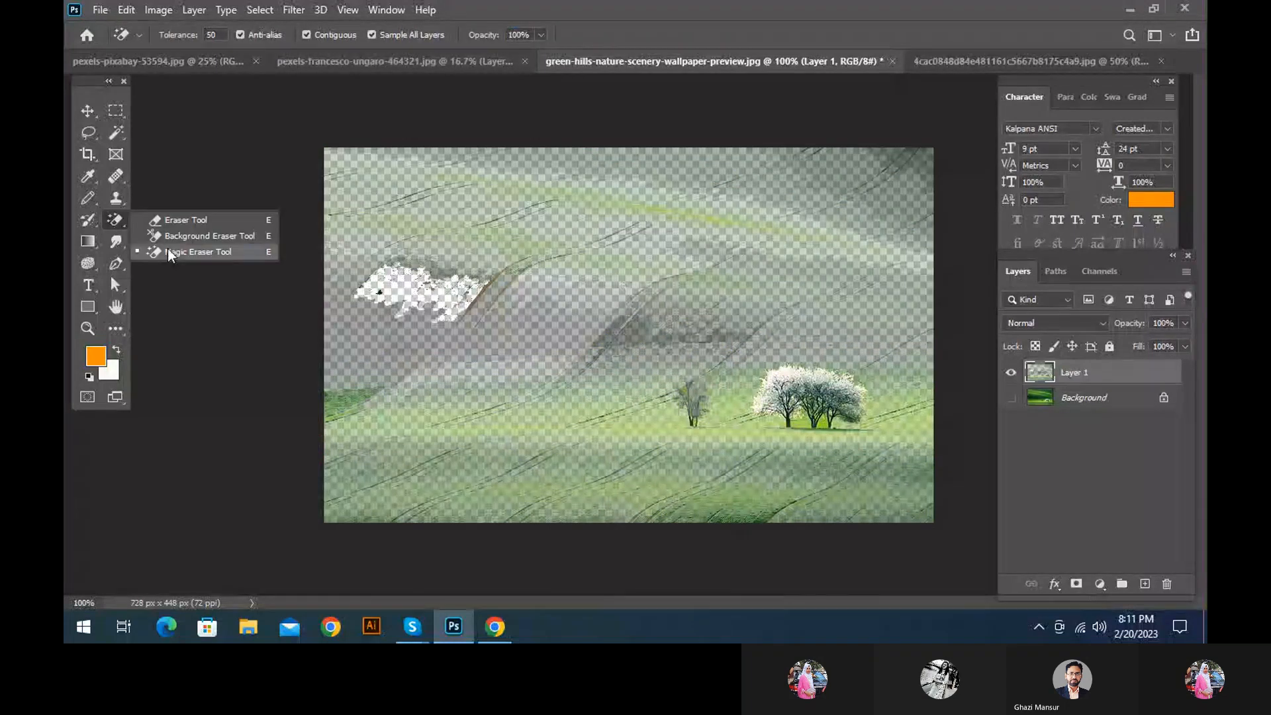